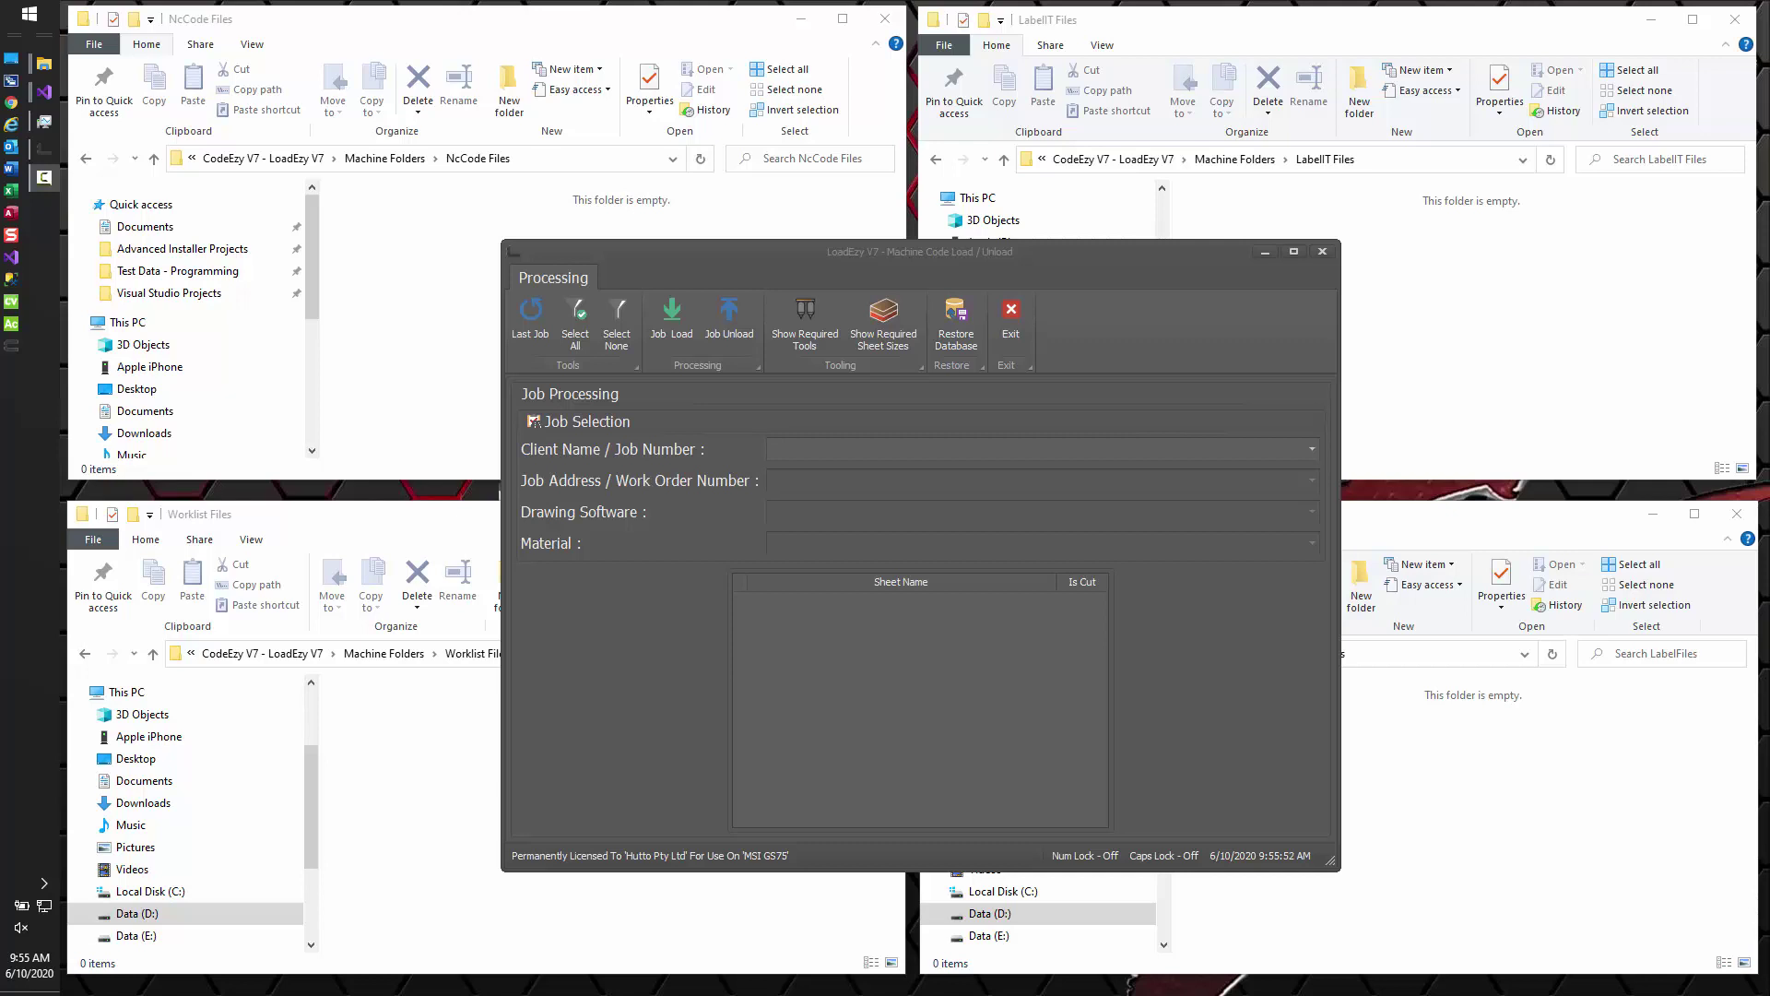
Select the client Masterwood and the work order Test03 Flip for the job to process.
{"action": "left_click", "coordinate": [859, 249]}
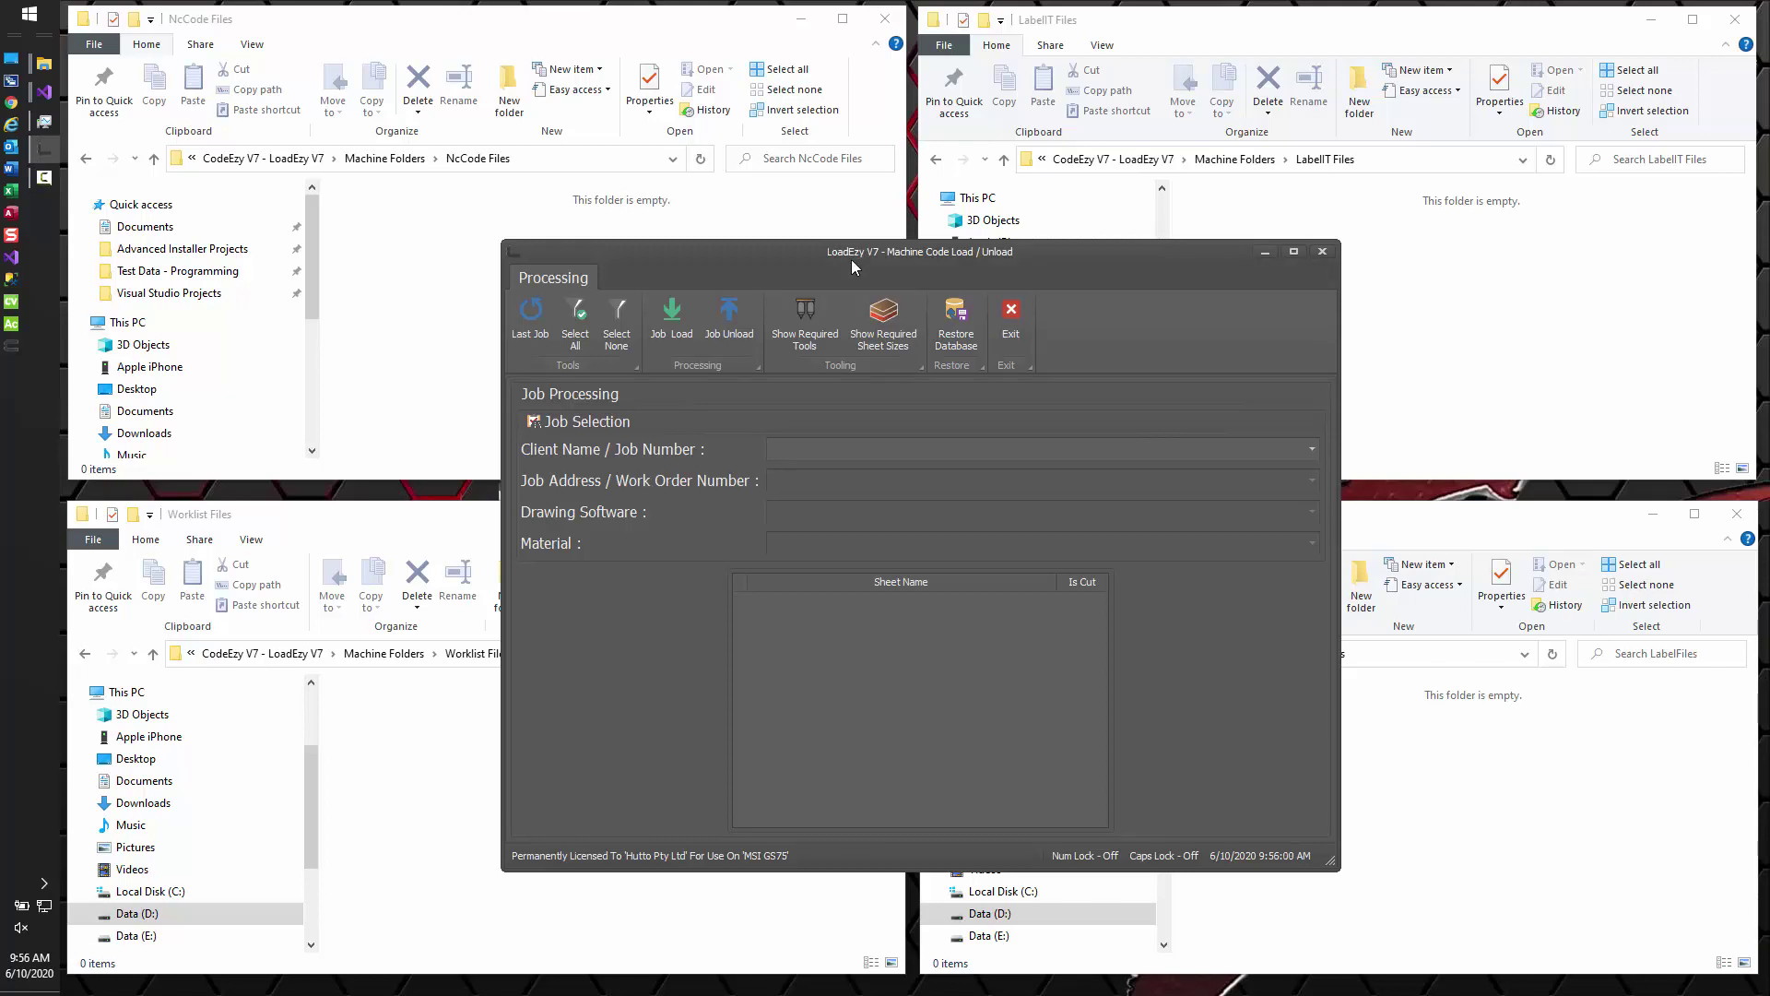
{"action": "left_click", "coordinate": [1312, 452]}
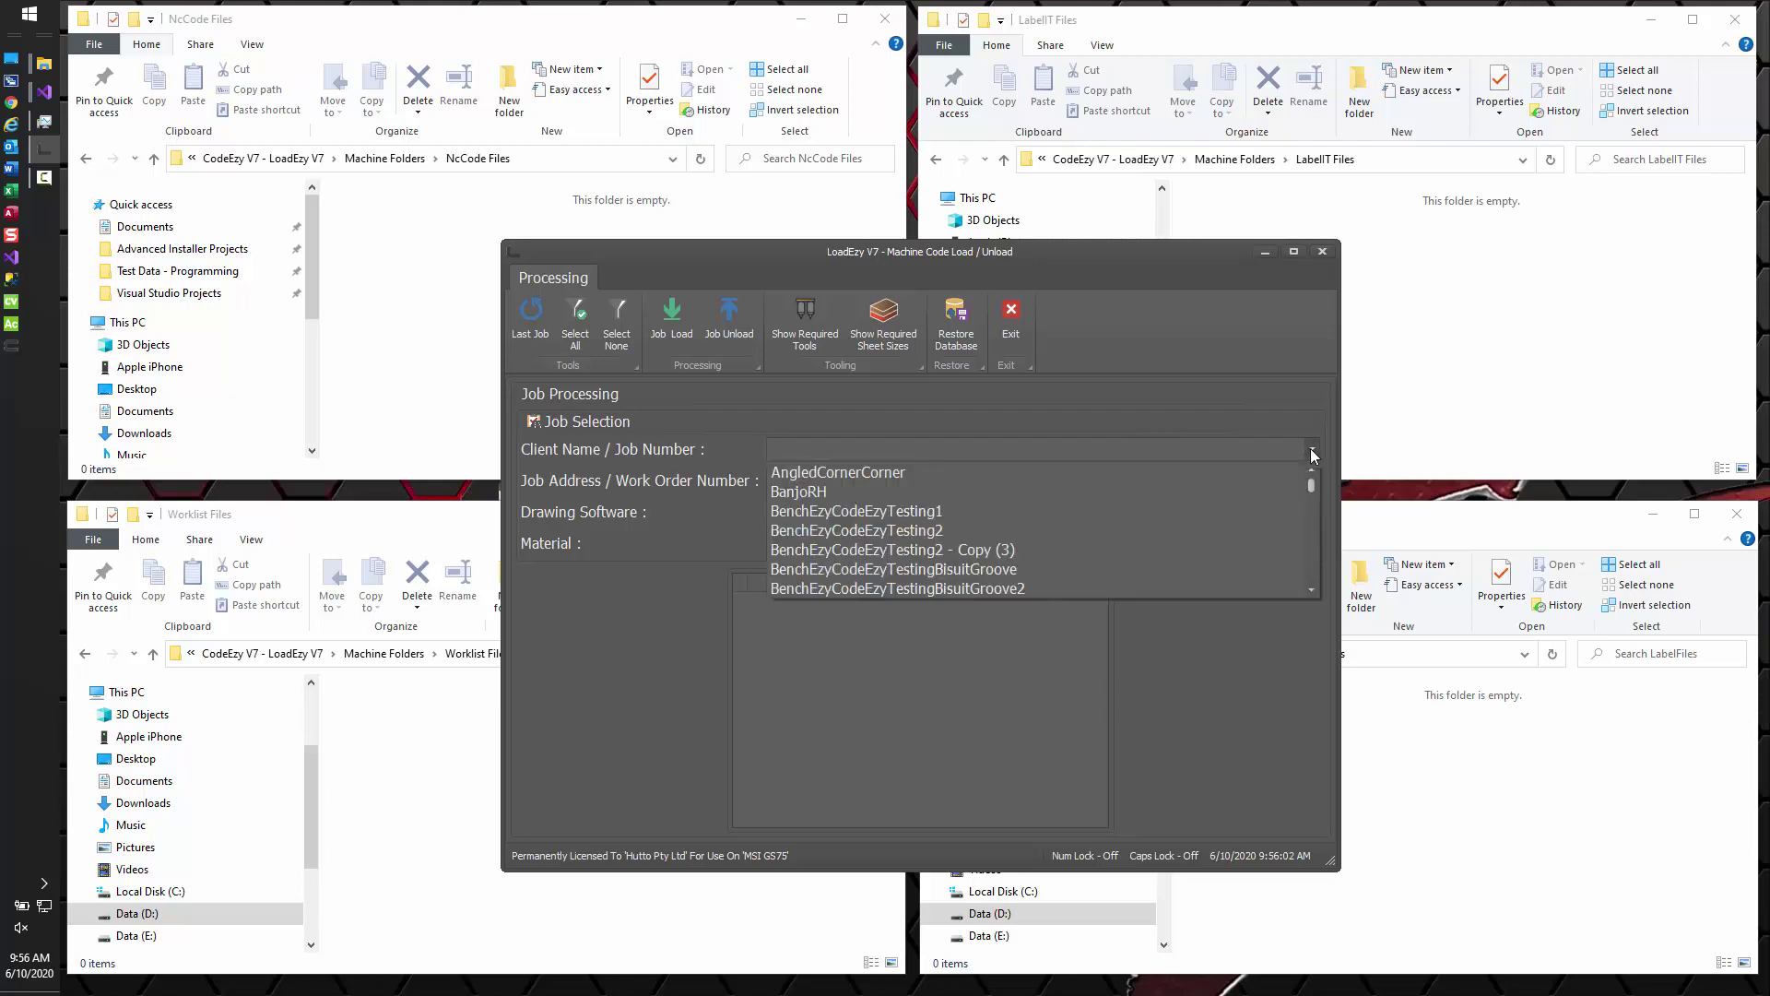
{"action": "left_click_drag", "start_coordinate": [1313, 483], "coordinate": [1309, 547]}
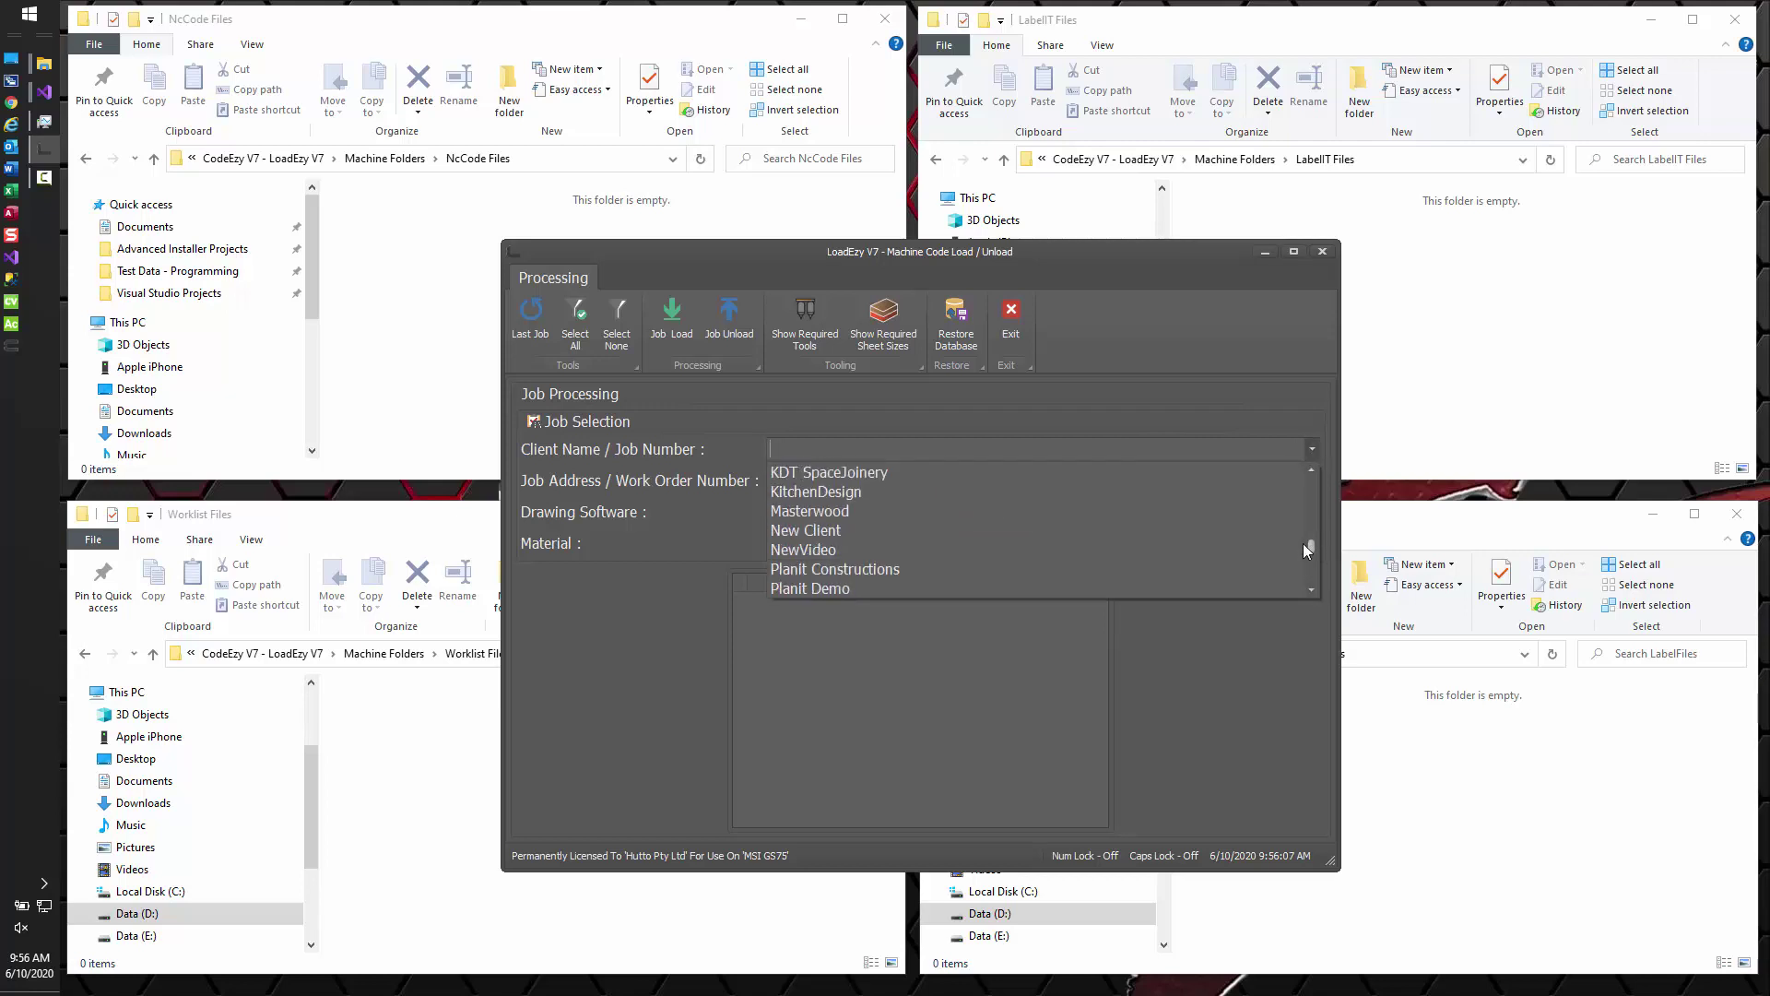
{"action": "left_click", "coordinate": [837, 515]}
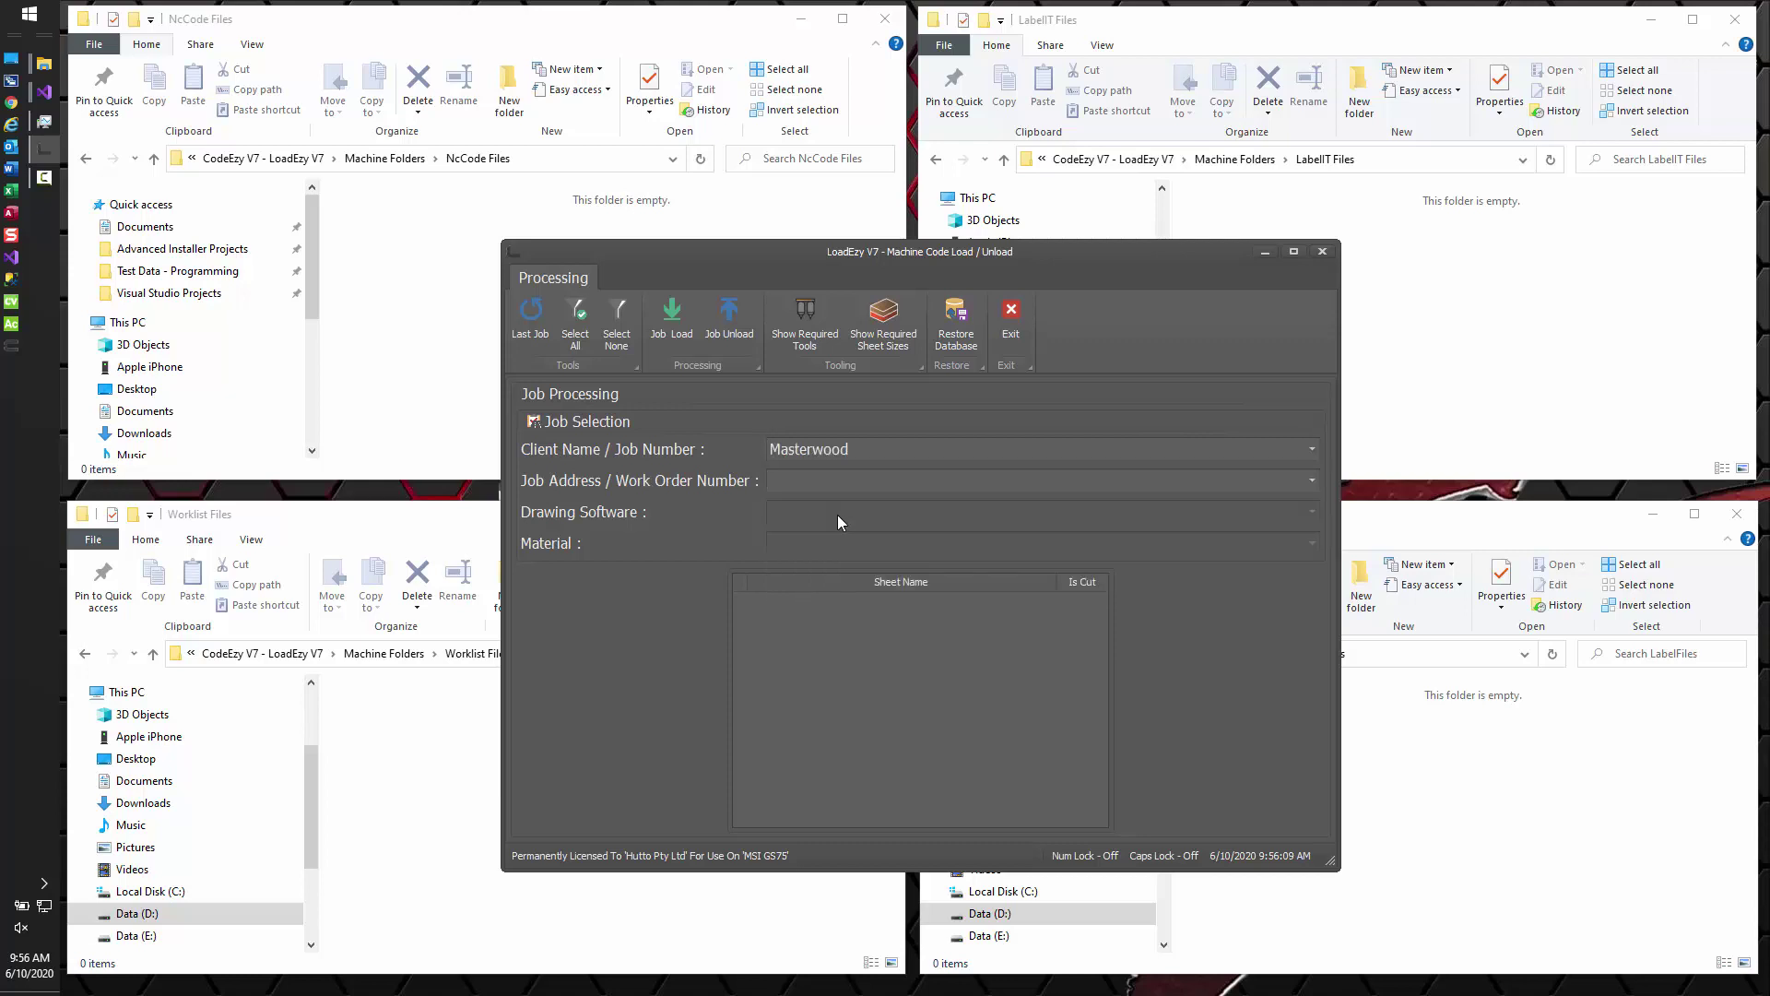
{"action": "left_click", "coordinate": [1312, 479]}
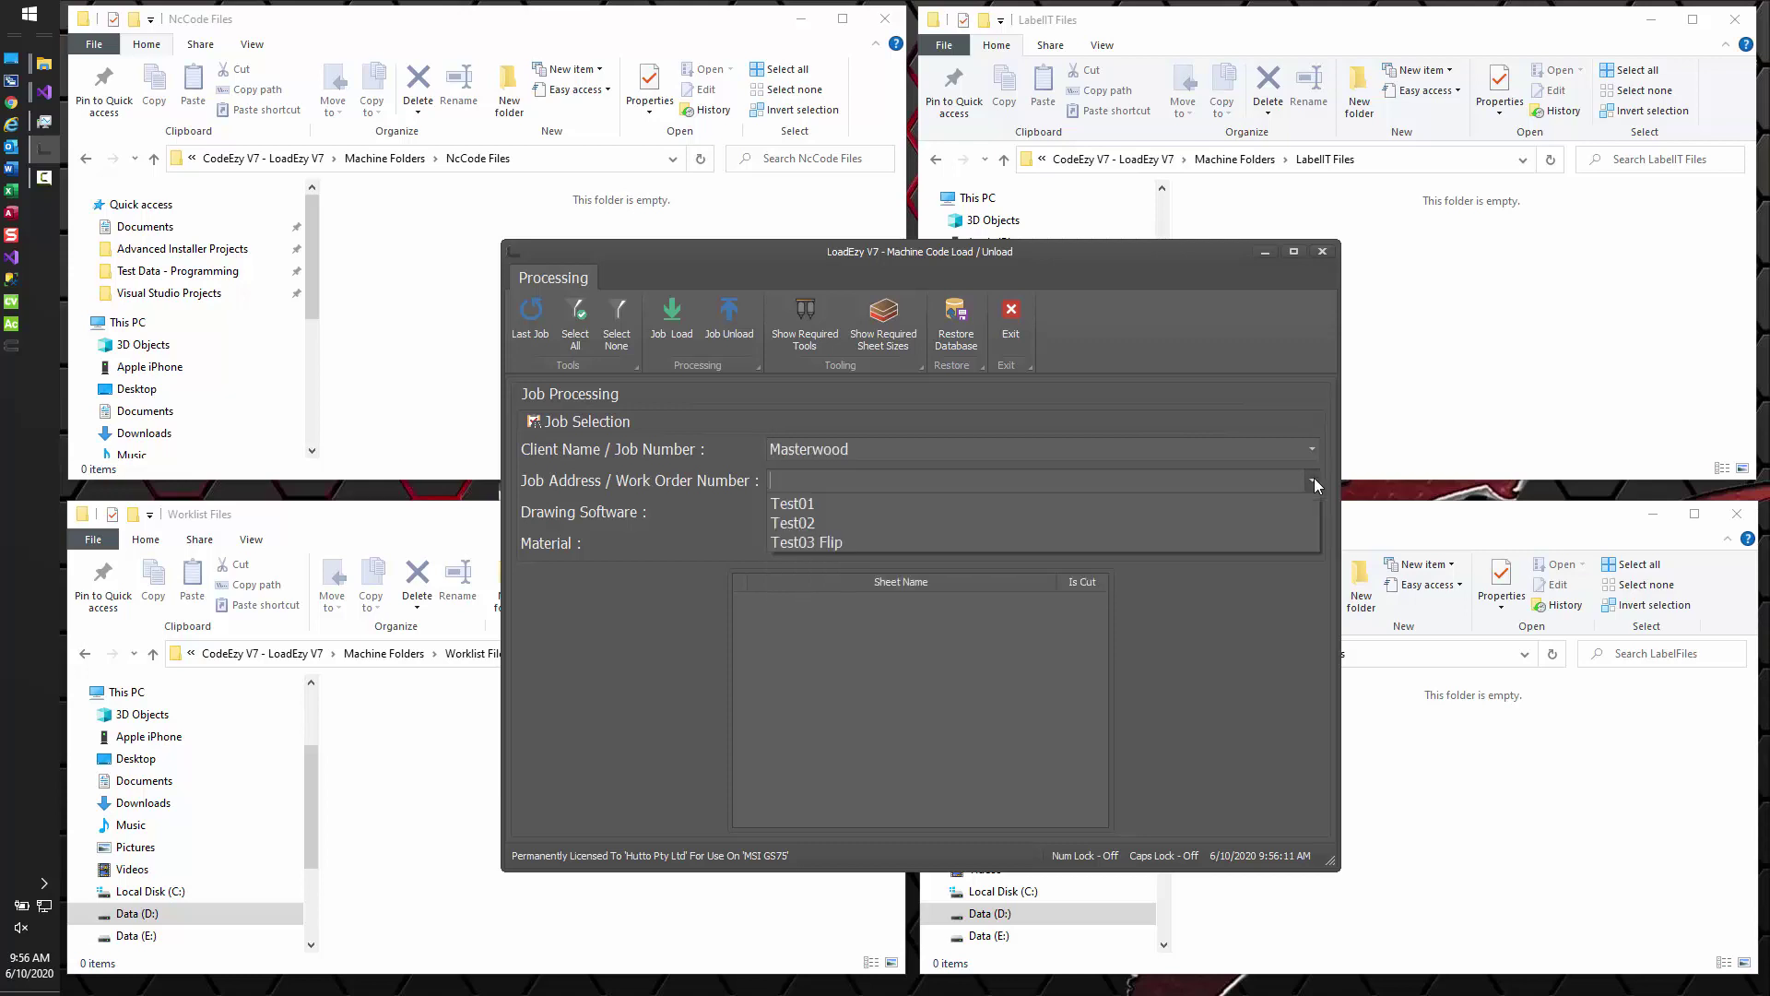
{"action": "left_click", "coordinate": [799, 542]}
Use CabinetVision as the drawing software and choose HMRWhite16mm as the material.
{"action": "double_click", "coordinate": [858, 511]}
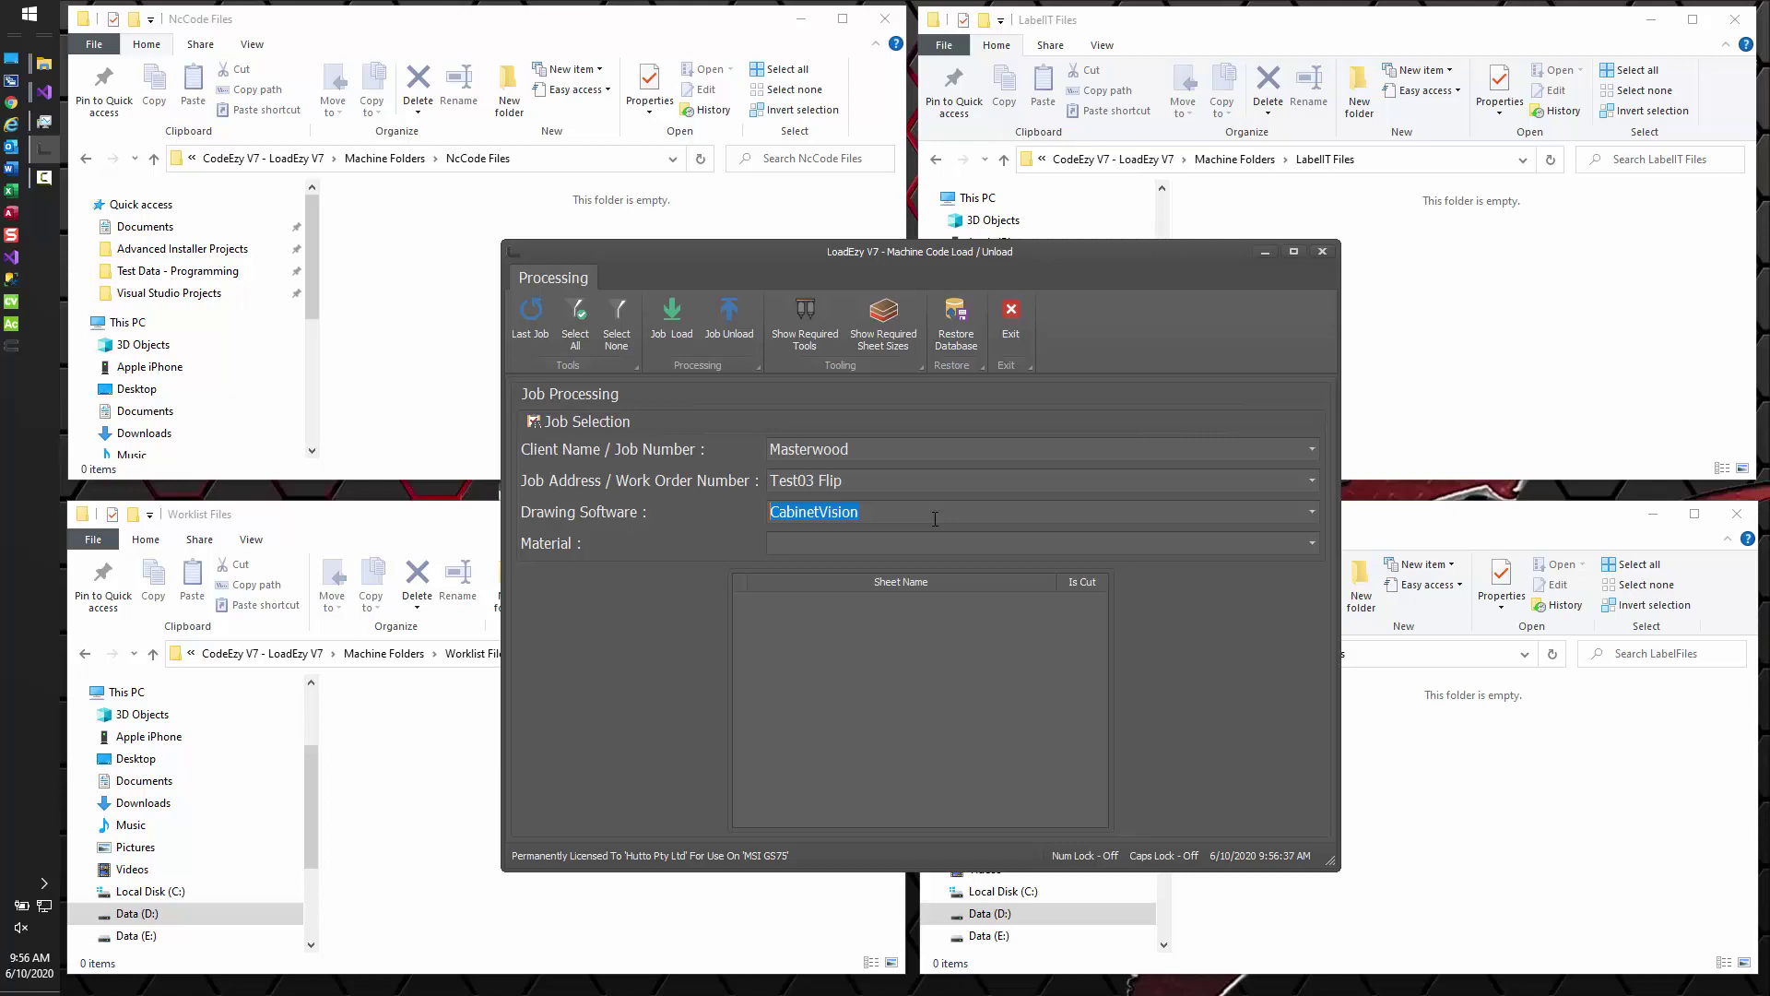
{"action": "left_click", "coordinate": [1312, 513]}
{"action": "left_click", "coordinate": [1313, 515]}
{"action": "left_click", "coordinate": [1311, 545]}
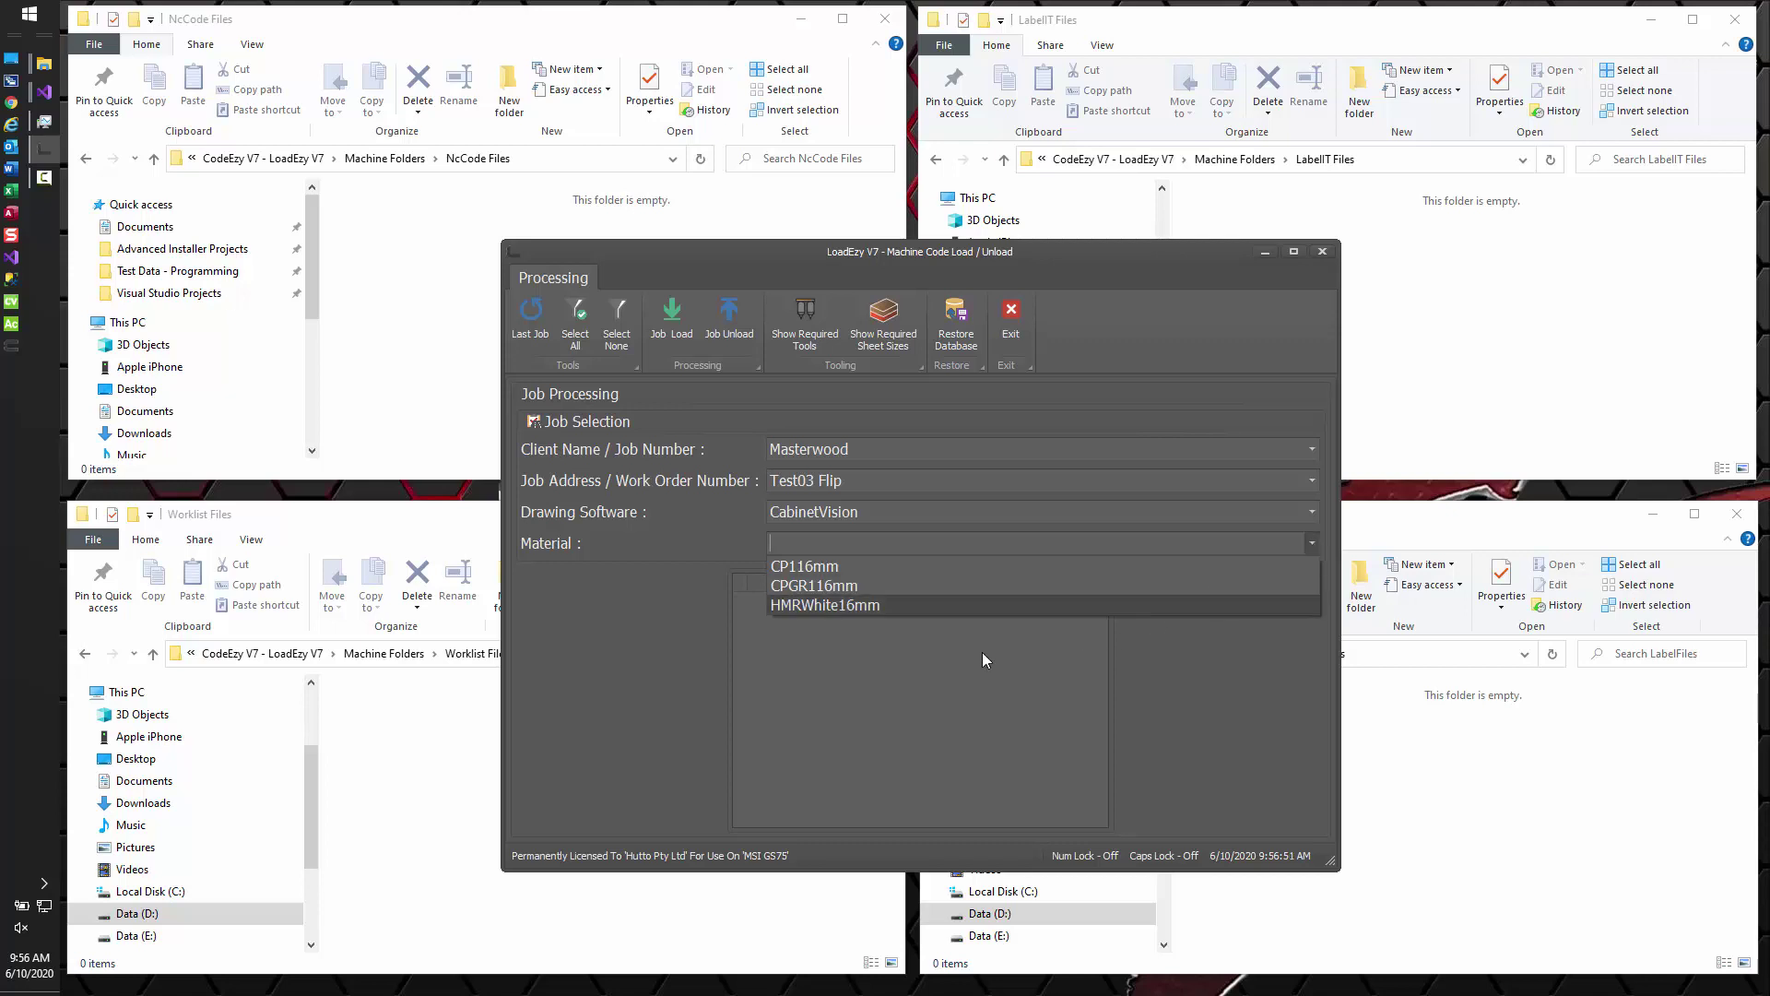
{"action": "left_click", "coordinate": [854, 607]}
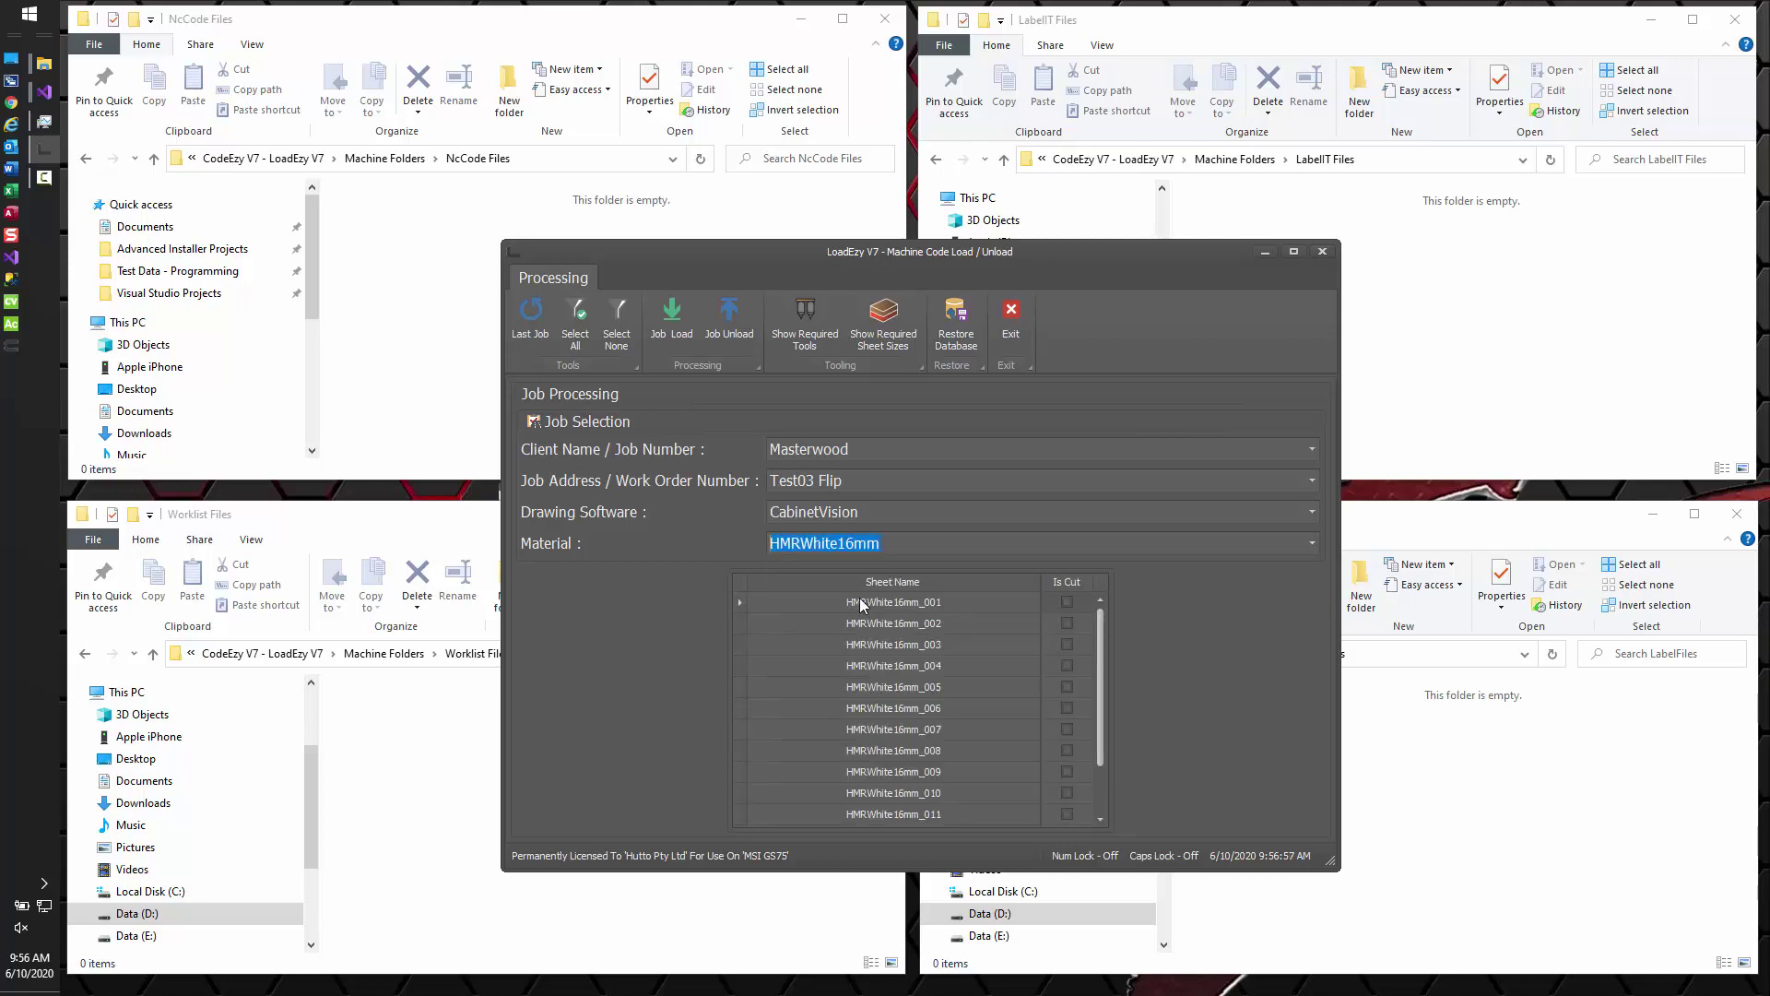
Review the HMRWhite16mm sheet list, then load the job's machine files onto the local machine and acknowledge the notice.
{"action": "left_click_drag", "start_coordinate": [1101, 627], "coordinate": [1097, 710]}
{"action": "scroll", "coordinate": [909, 662], "scroll_direction": "up", "scroll_amount": 1}
{"action": "scroll", "coordinate": [908, 662], "scroll_direction": "down", "scroll_amount": 1}
{"action": "scroll", "coordinate": [920, 755], "scroll_direction": "up", "scroll_amount": 1}
{"action": "scroll", "coordinate": [1062, 799], "scroll_direction": "down", "scroll_amount": 1}
{"action": "left_click", "coordinate": [675, 325]}
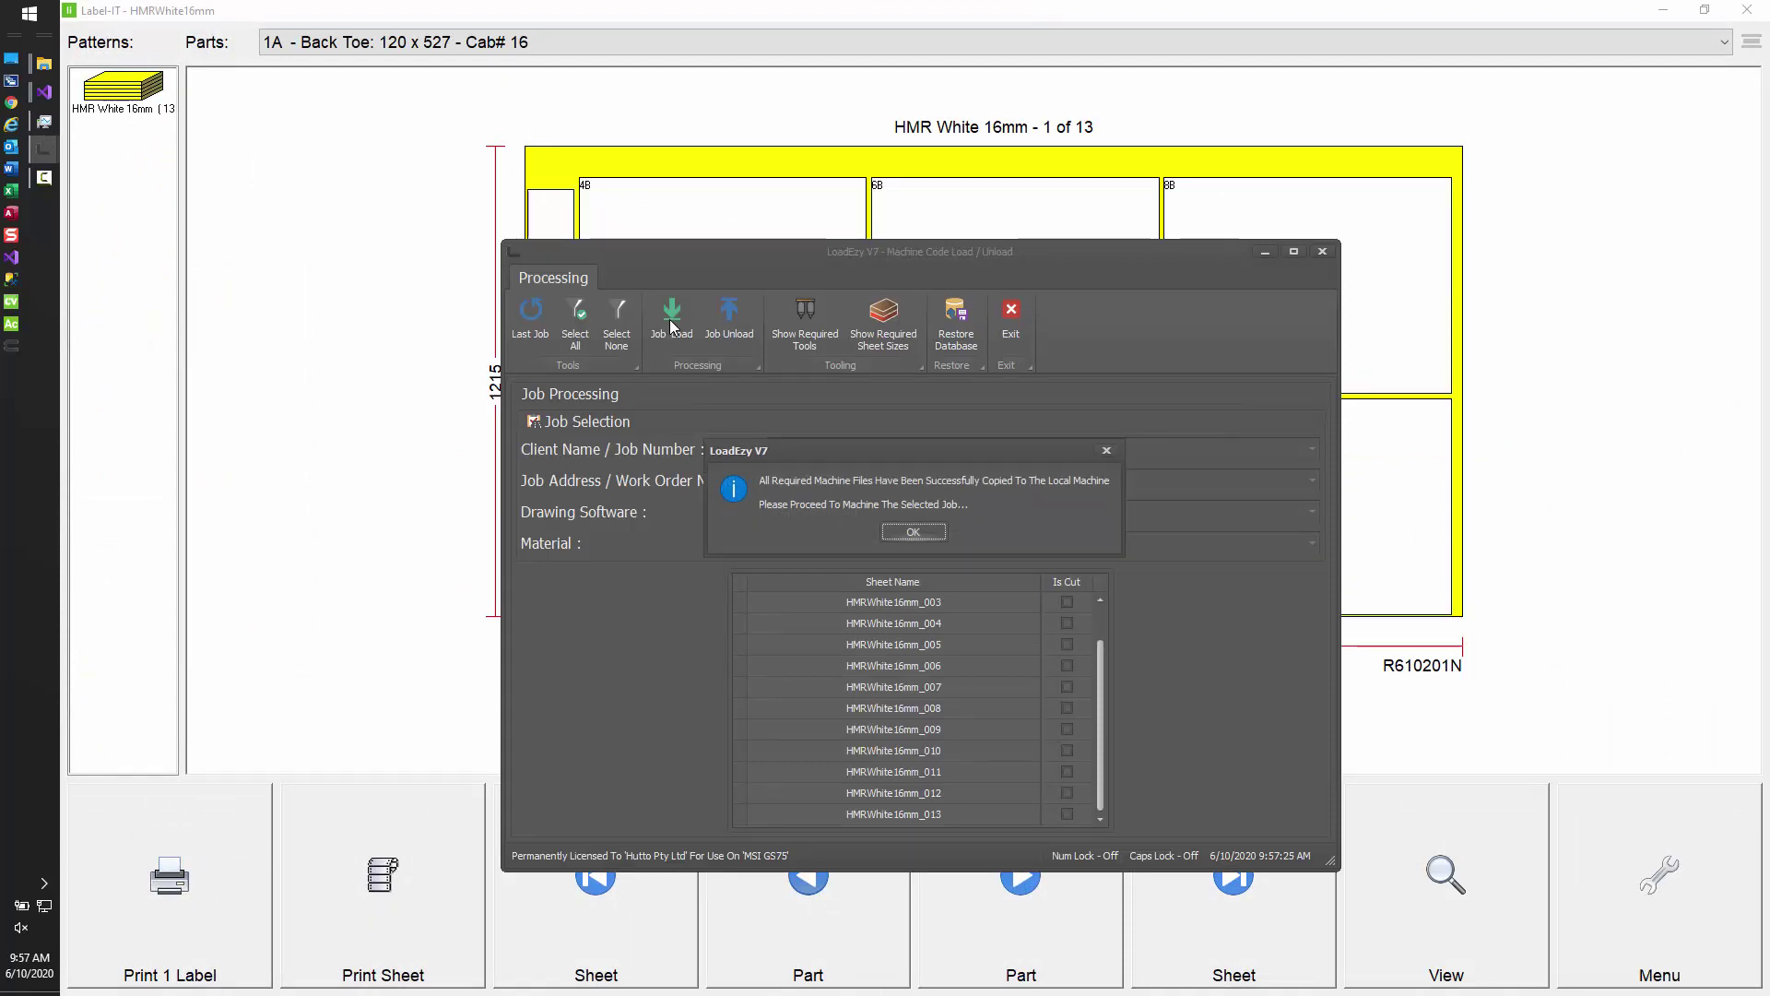
{"action": "left_click", "coordinate": [913, 534]}
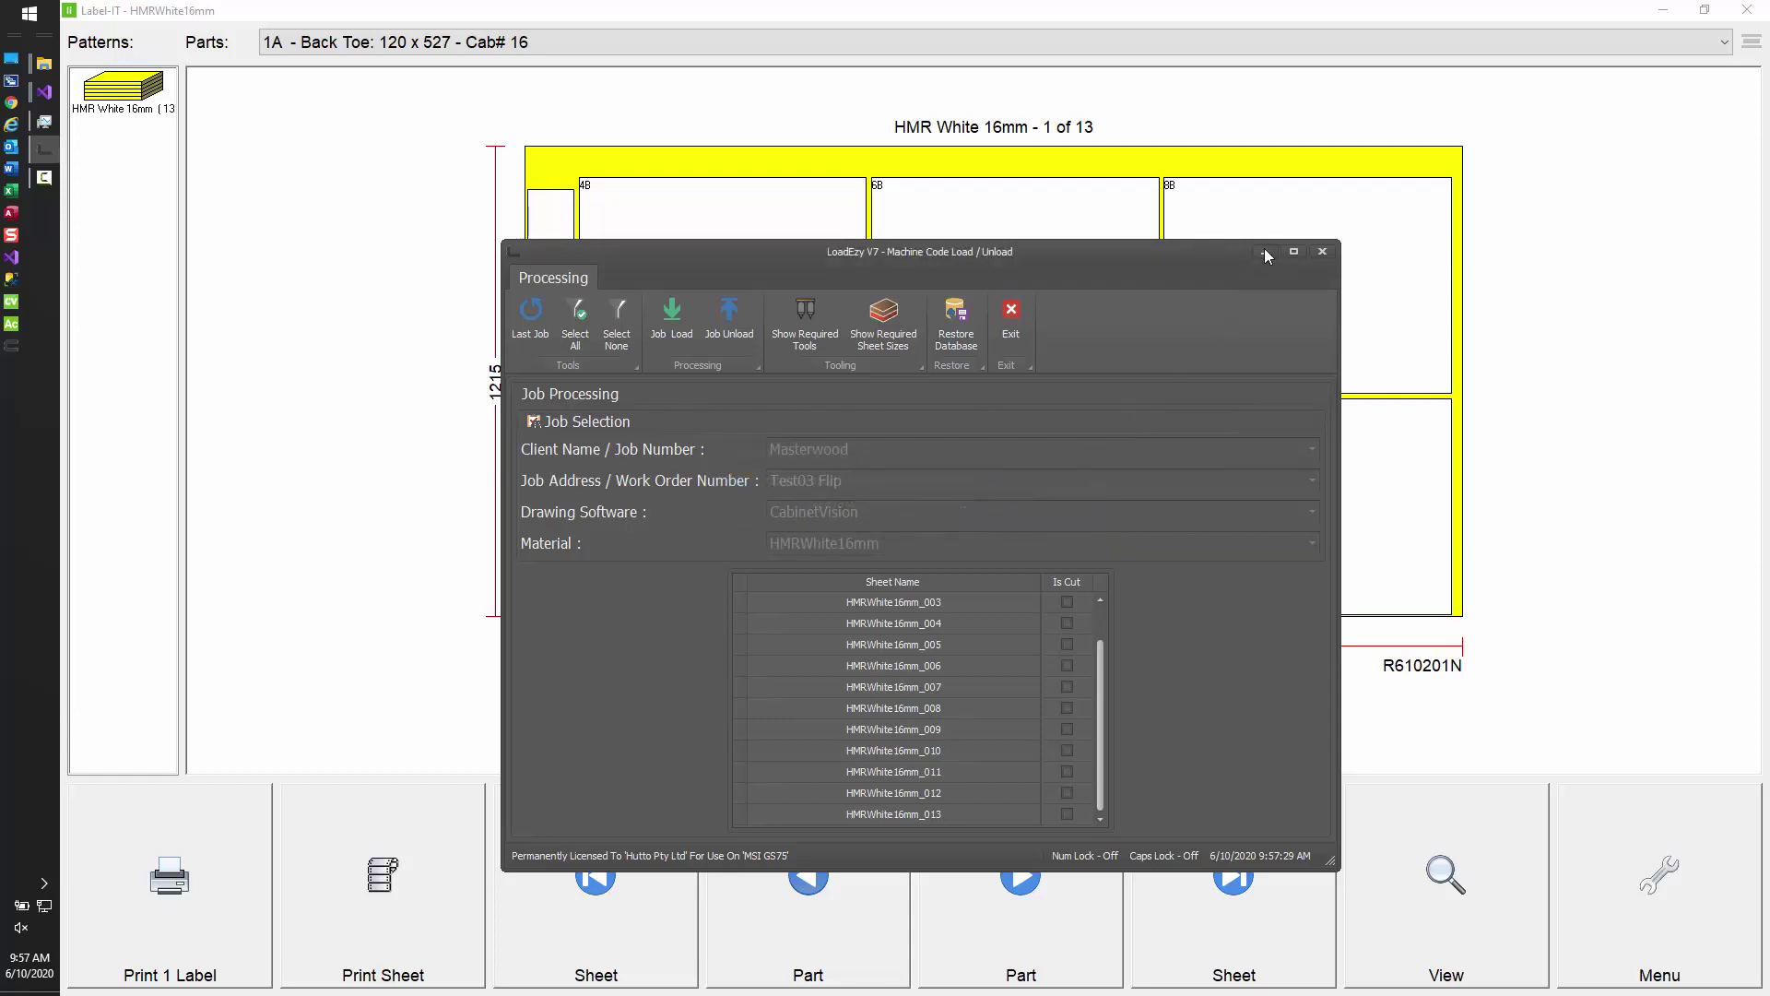
Minimize LoadEzy and Label-IT to reveal the machine folders, and examine the files copied into LabelFiles.
{"action": "left_click", "coordinate": [1265, 252]}
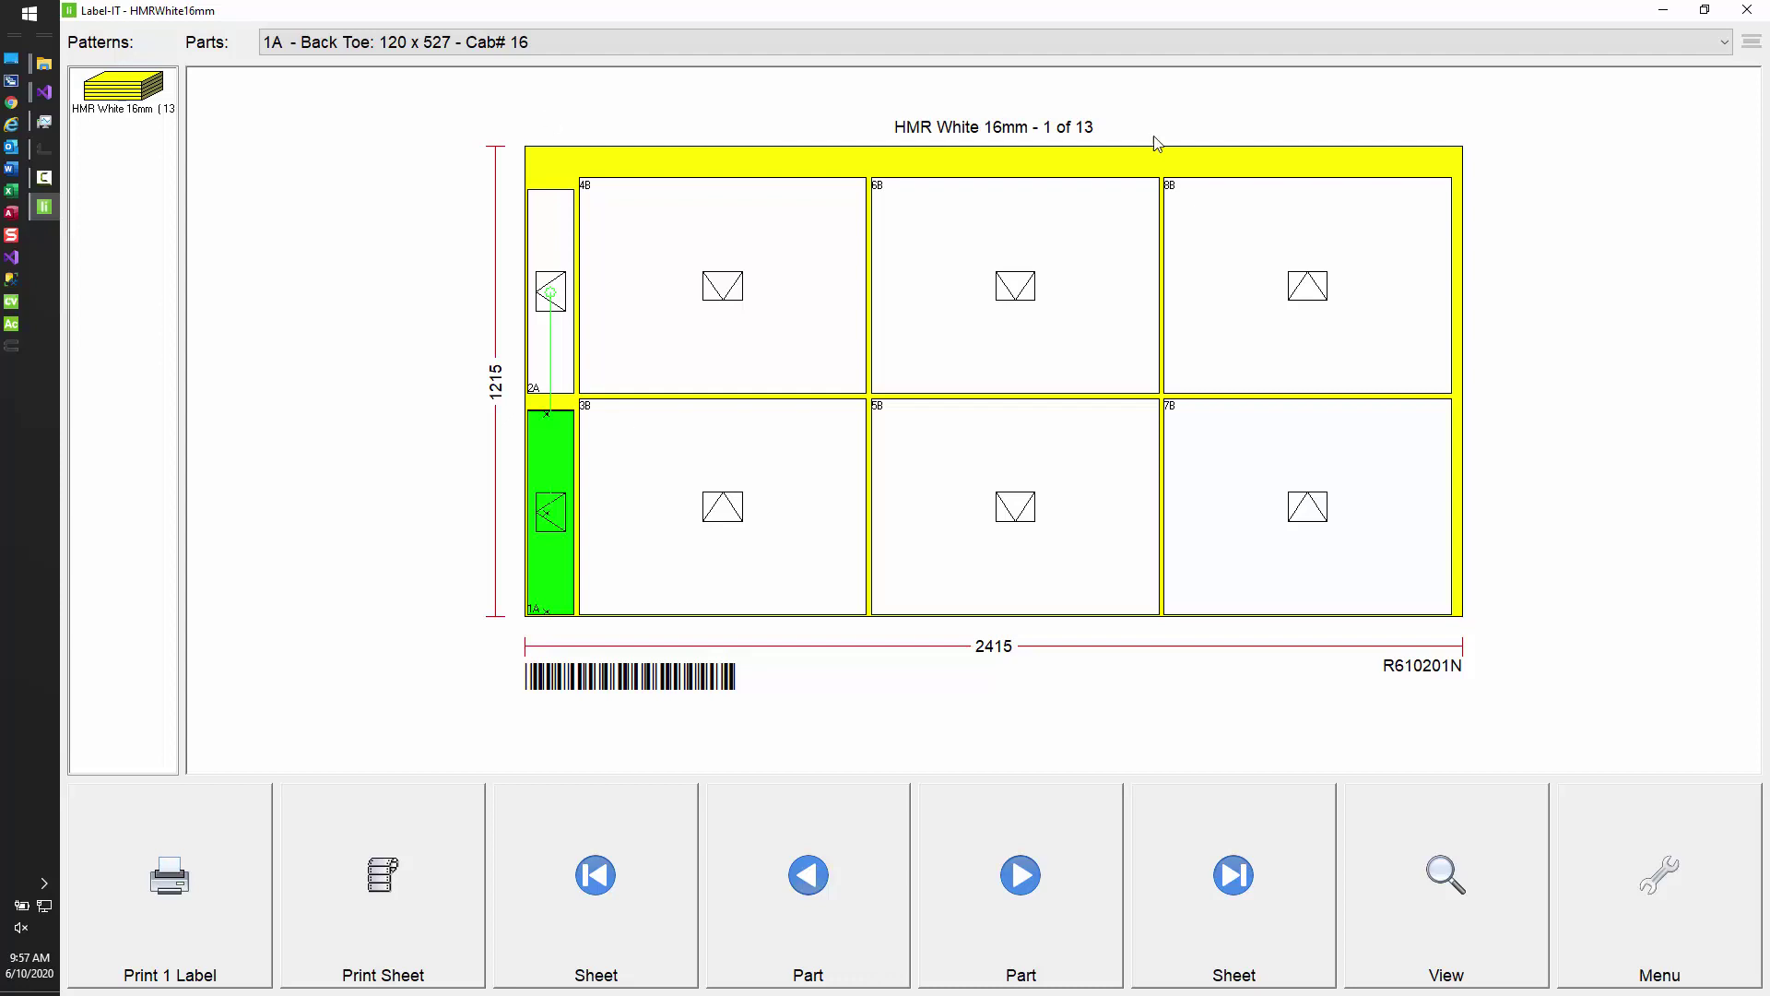
{"action": "left_click", "coordinate": [1667, 13]}
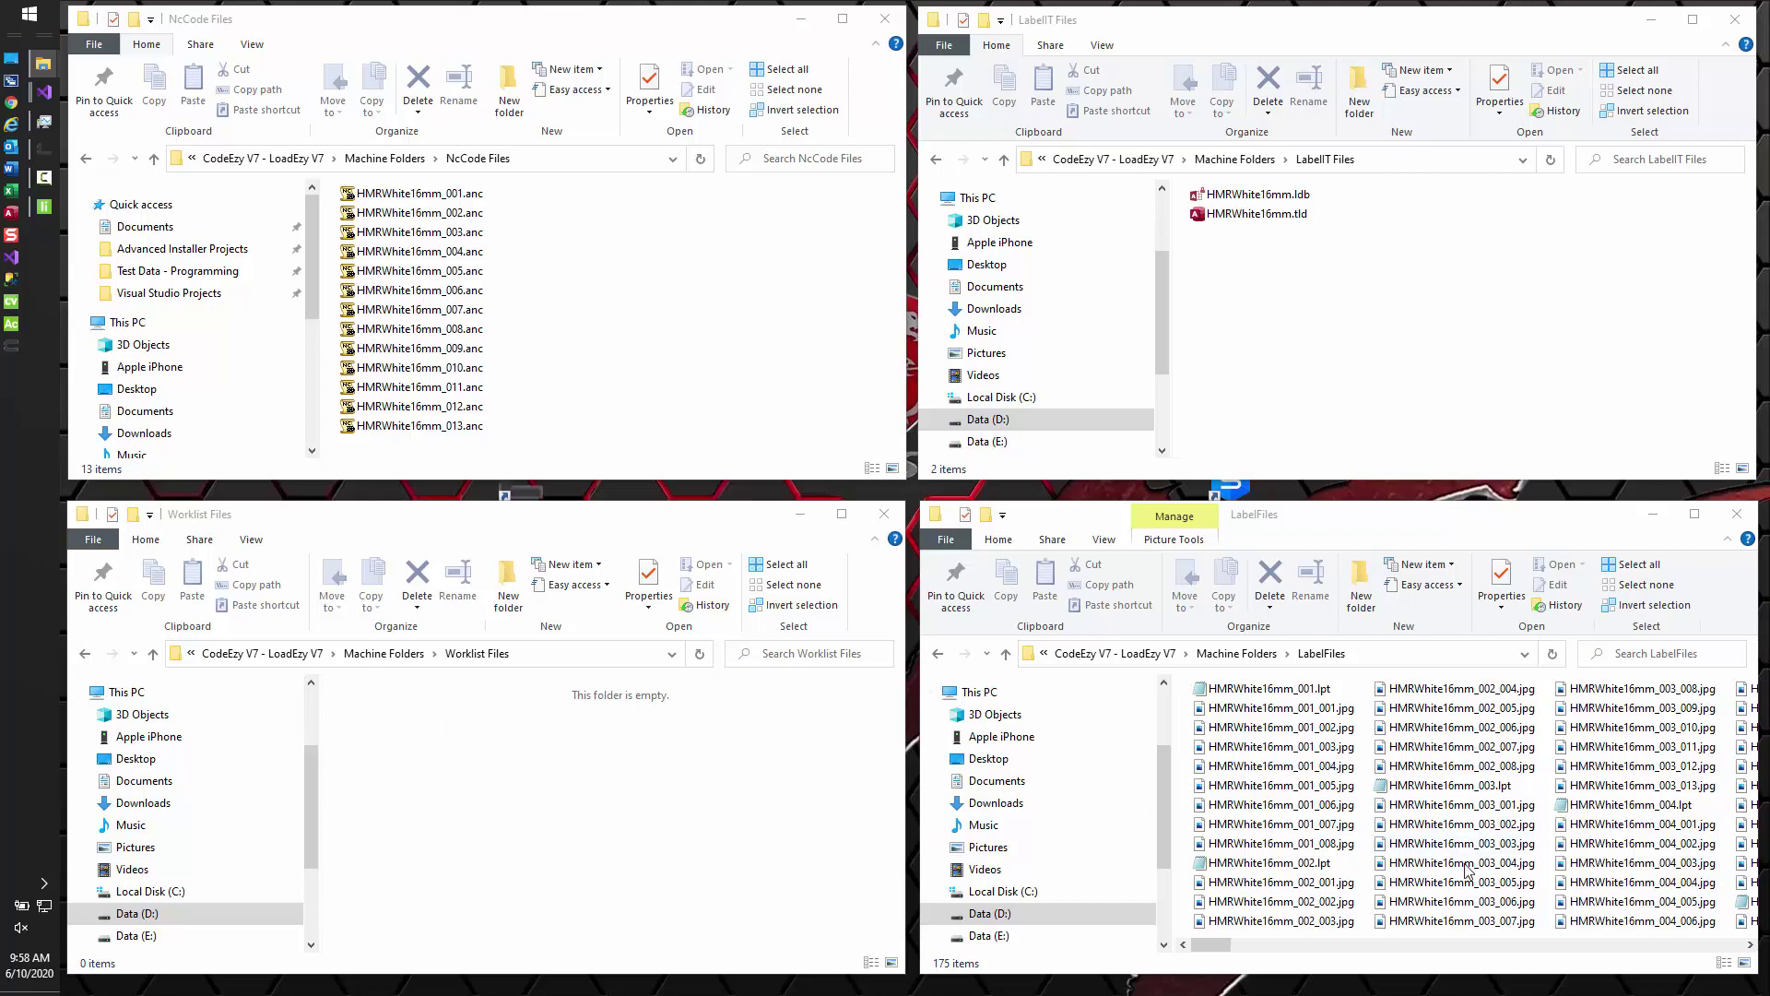
{"action": "scroll", "coordinate": [1440, 872], "scroll_direction": "down", "scroll_amount": 5}
{"action": "scroll", "coordinate": [1440, 871], "scroll_direction": "down", "scroll_amount": 3}
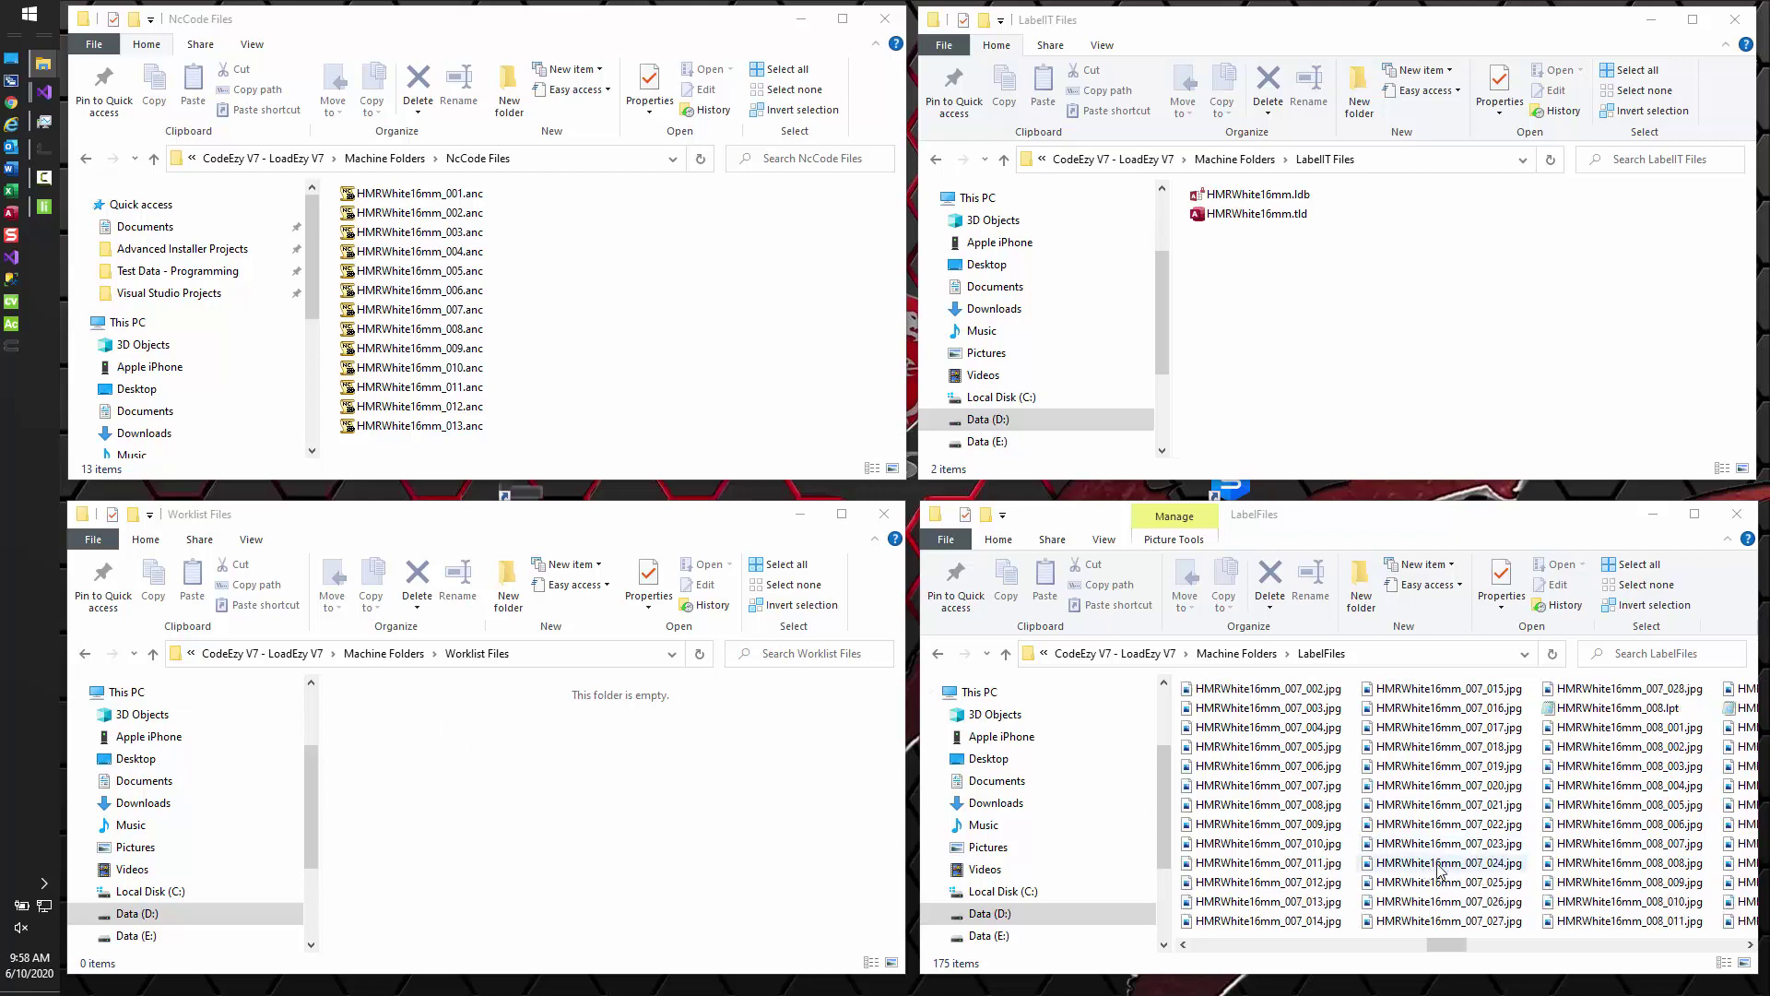
{"action": "scroll", "coordinate": [1440, 871], "scroll_direction": "down", "scroll_amount": 3}
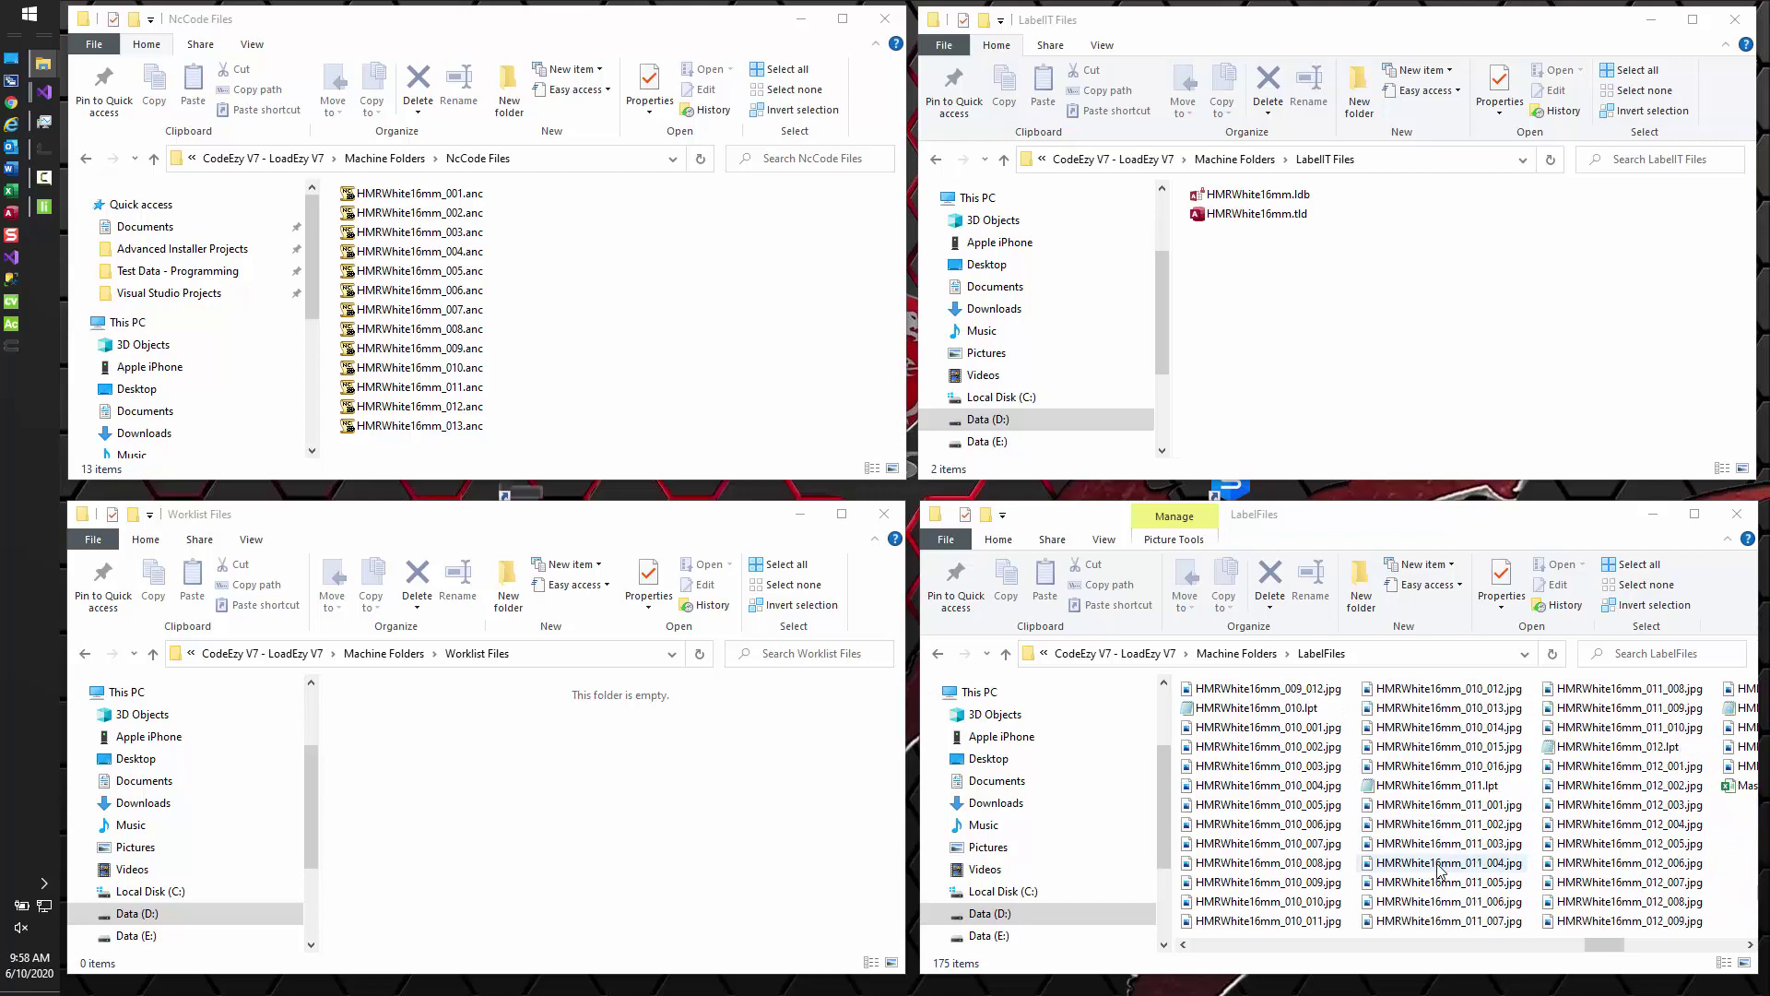
{"action": "scroll", "coordinate": [1440, 871], "scroll_direction": "up", "scroll_amount": 10}
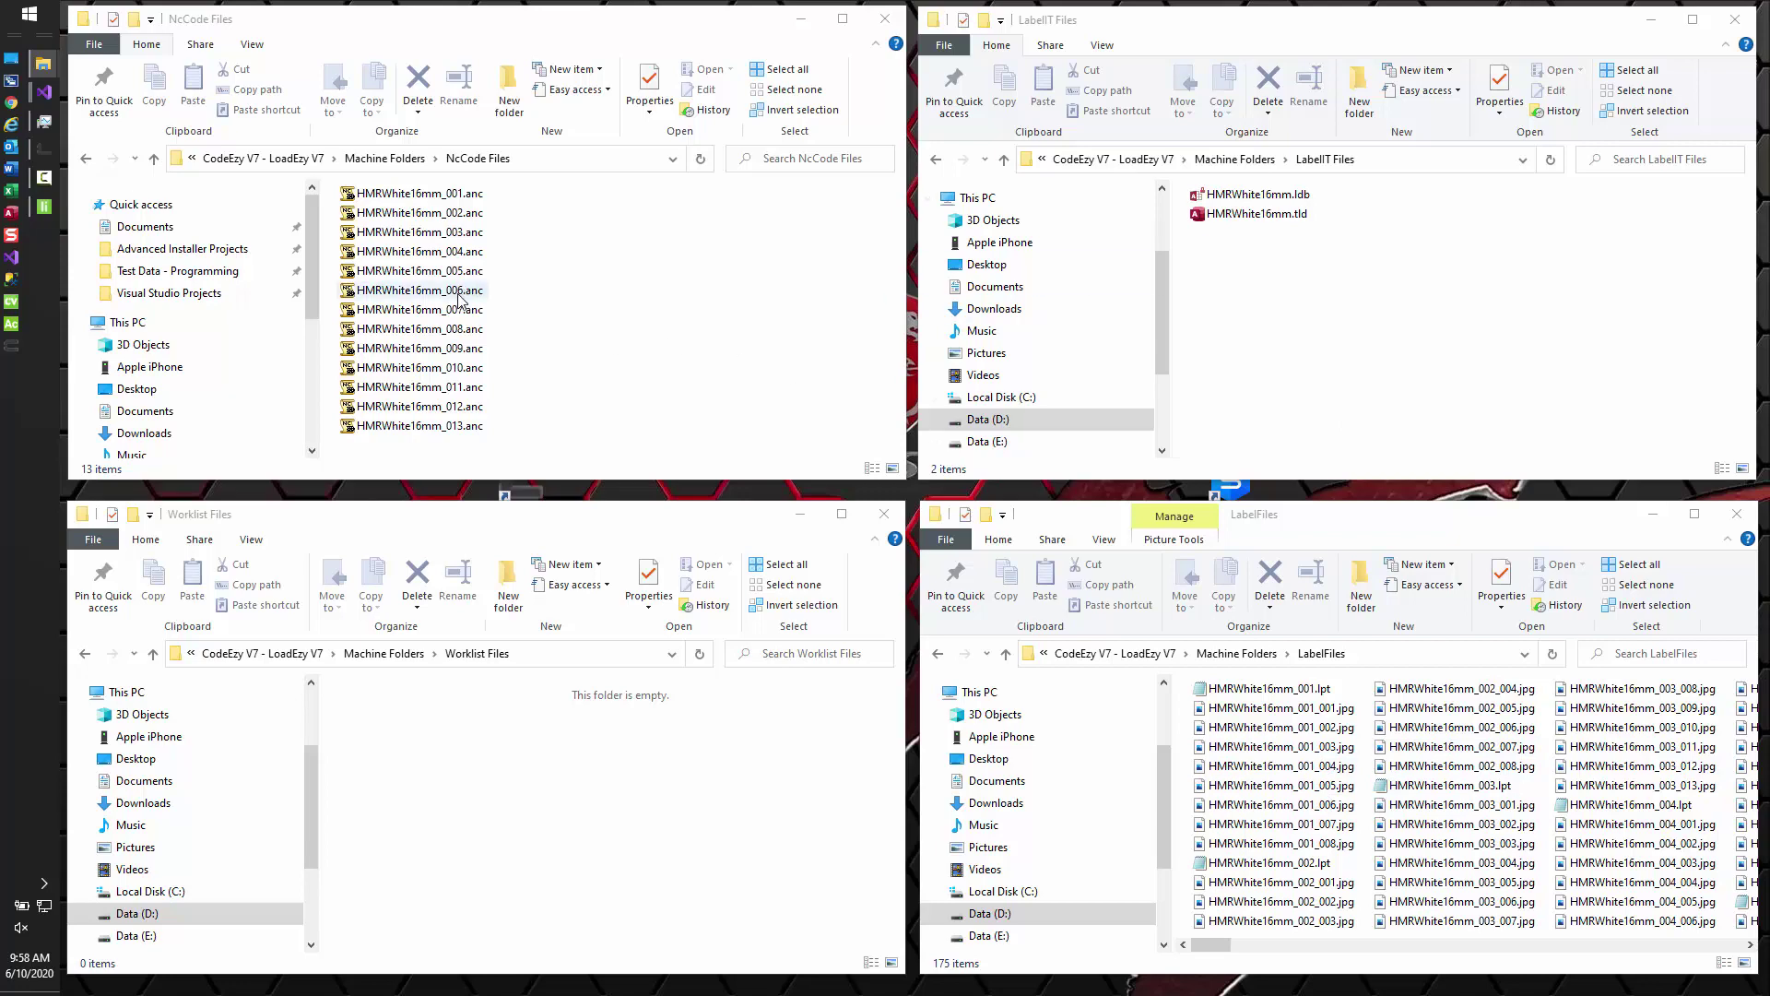
Switch back to LoadEzy, try out selecting all and no sheets, and mark every HMRWhite16mm sheet as cut.
{"action": "left_click", "coordinate": [48, 155]}
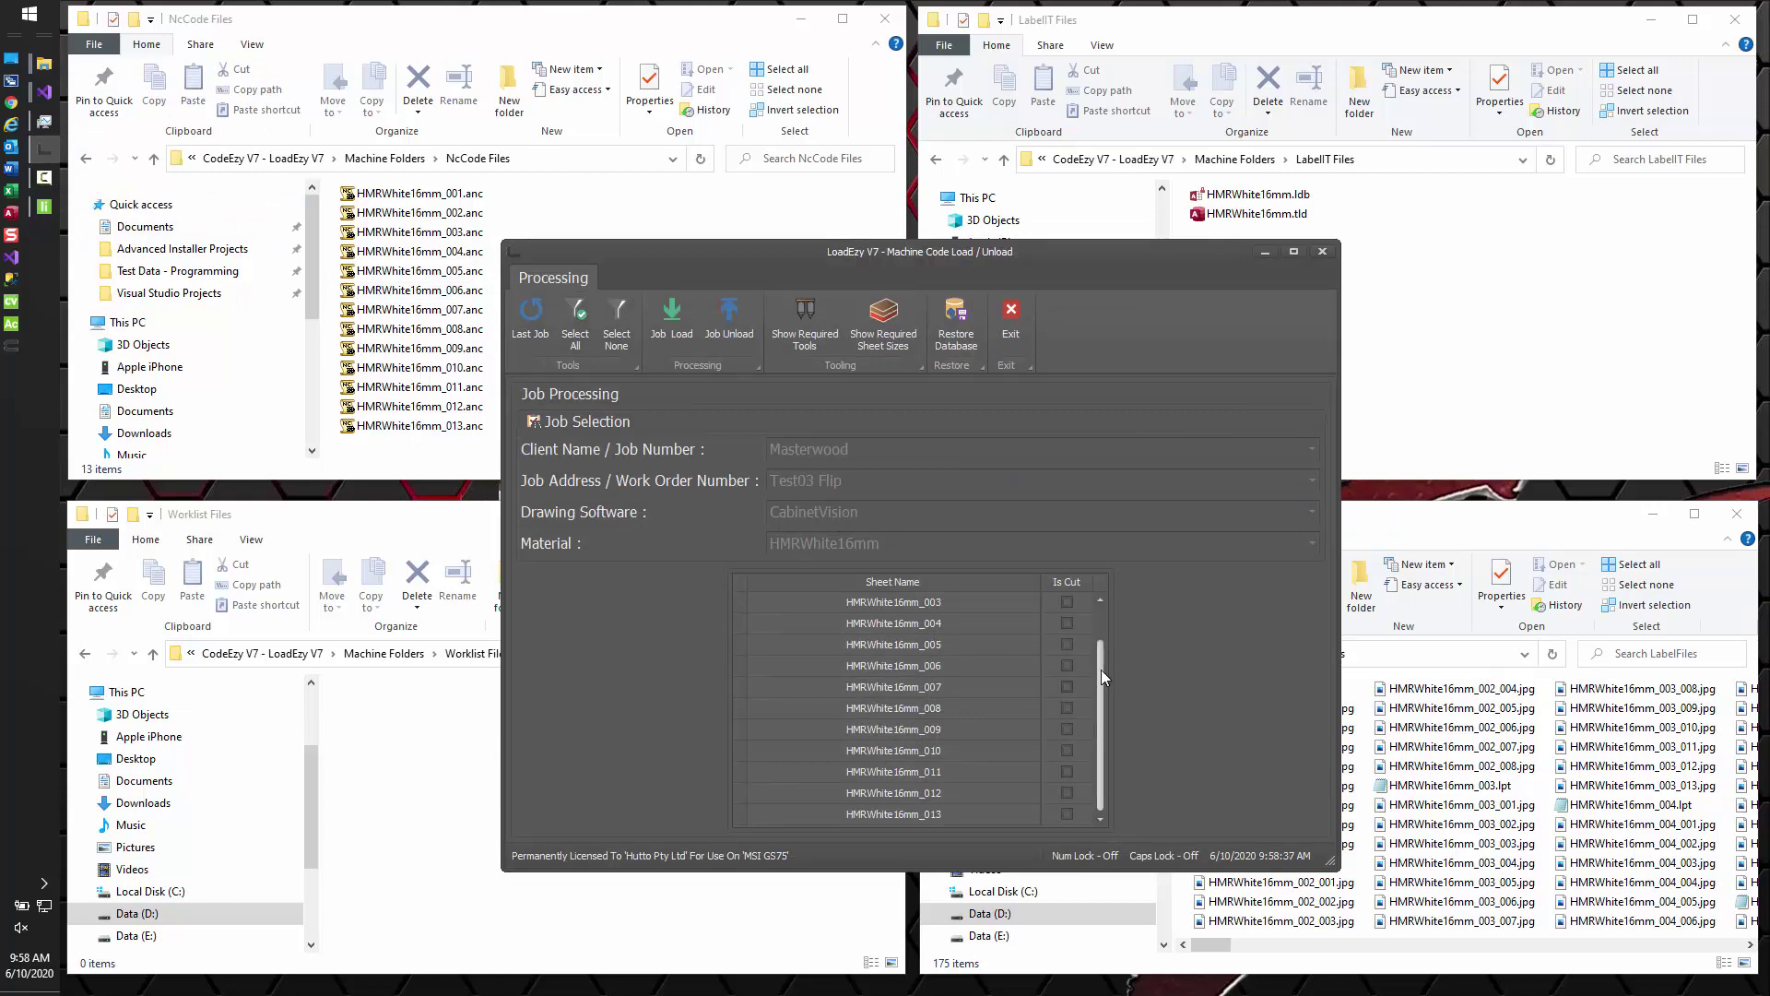
{"action": "left_click", "coordinate": [576, 318]}
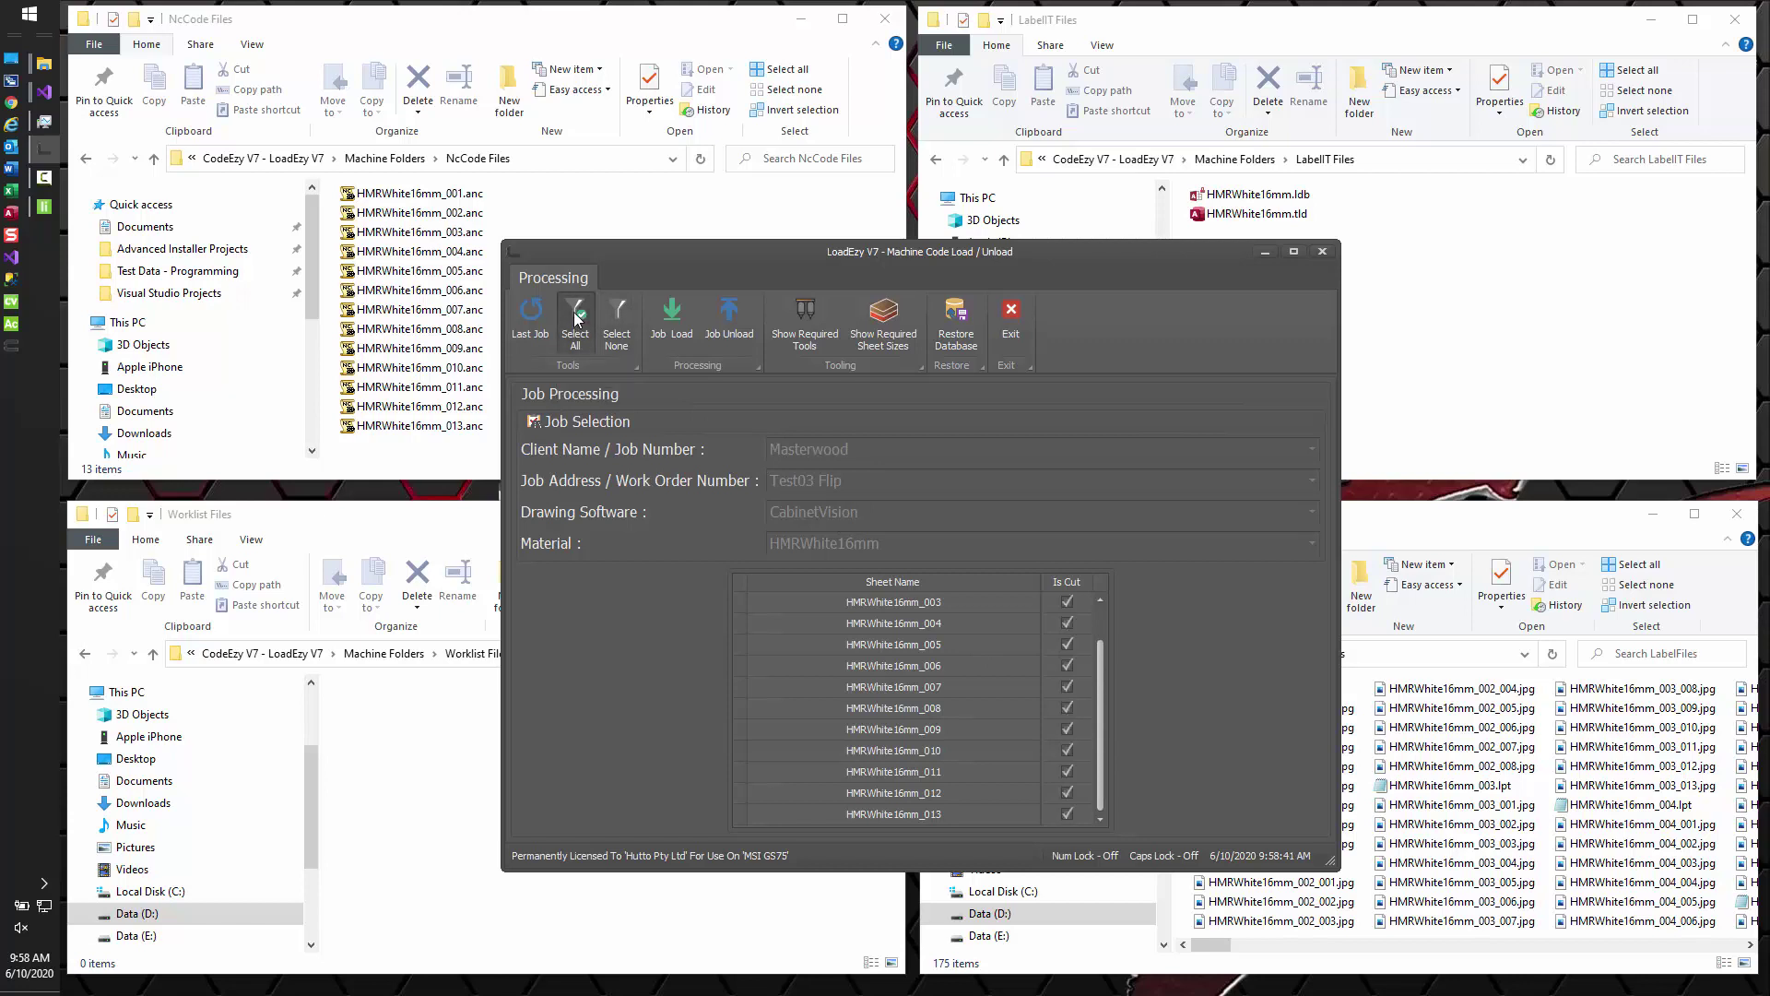
{"action": "left_click_drag", "start_coordinate": [1102, 688], "coordinate": [1104, 649]}
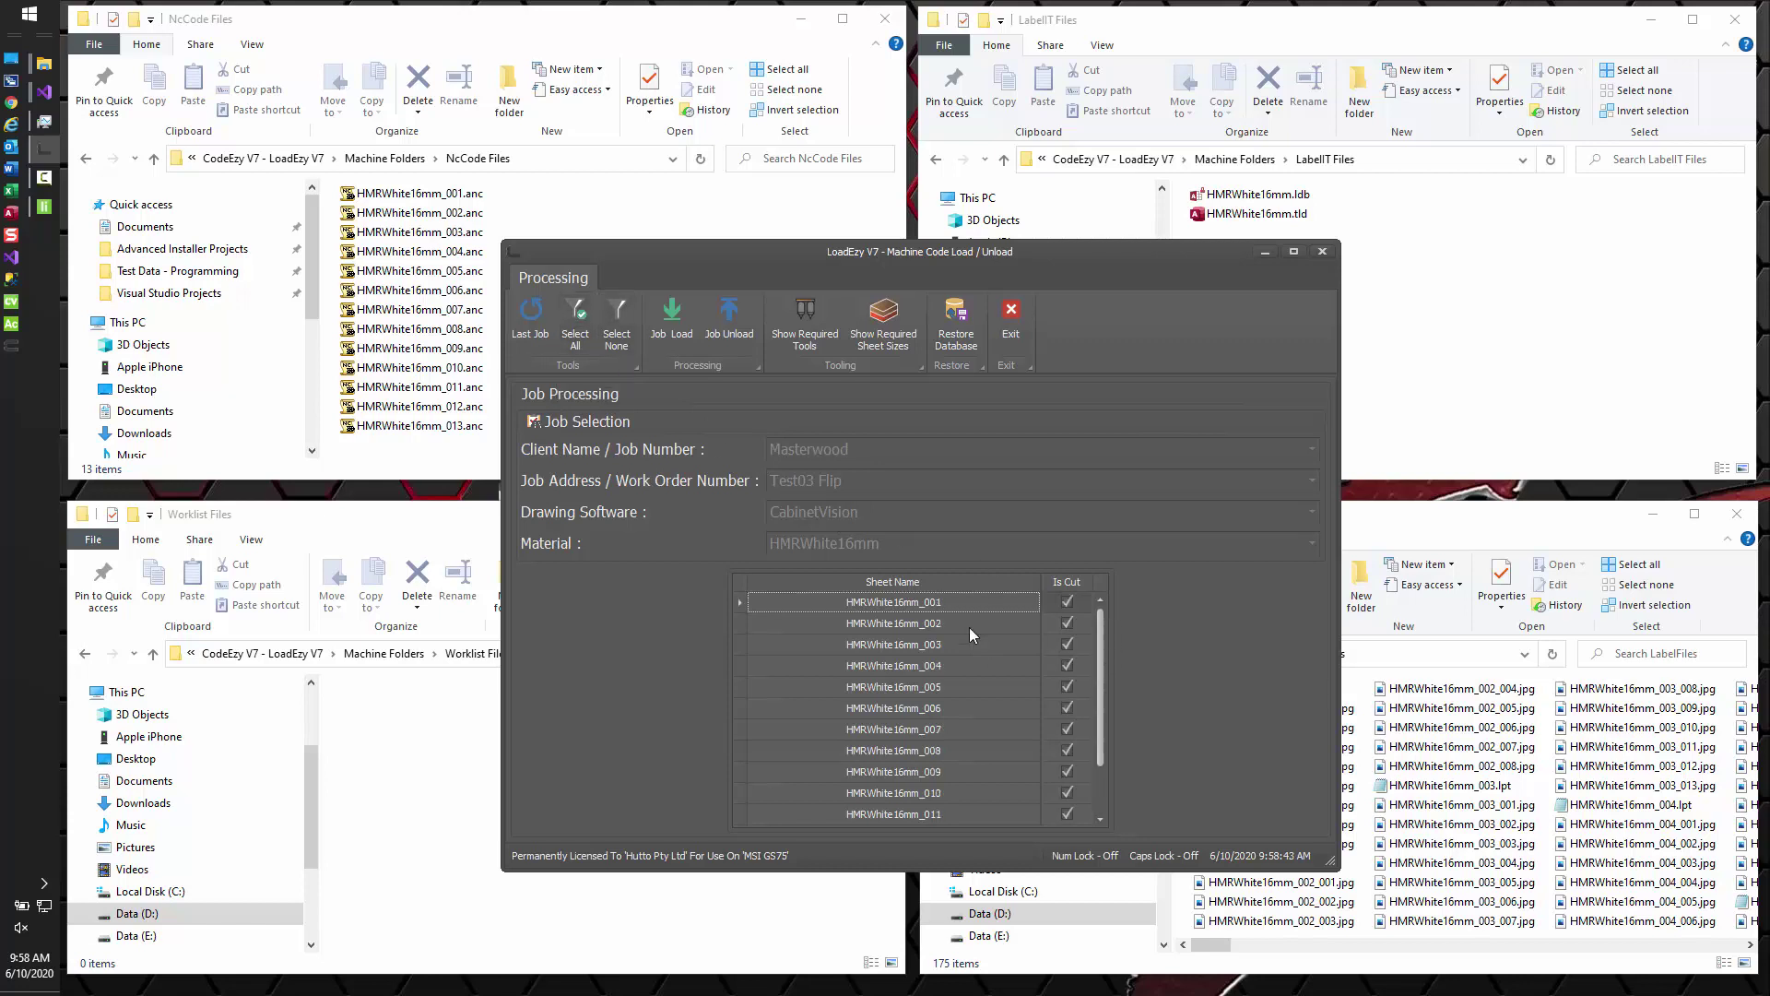
{"action": "left_click", "coordinate": [625, 322]}
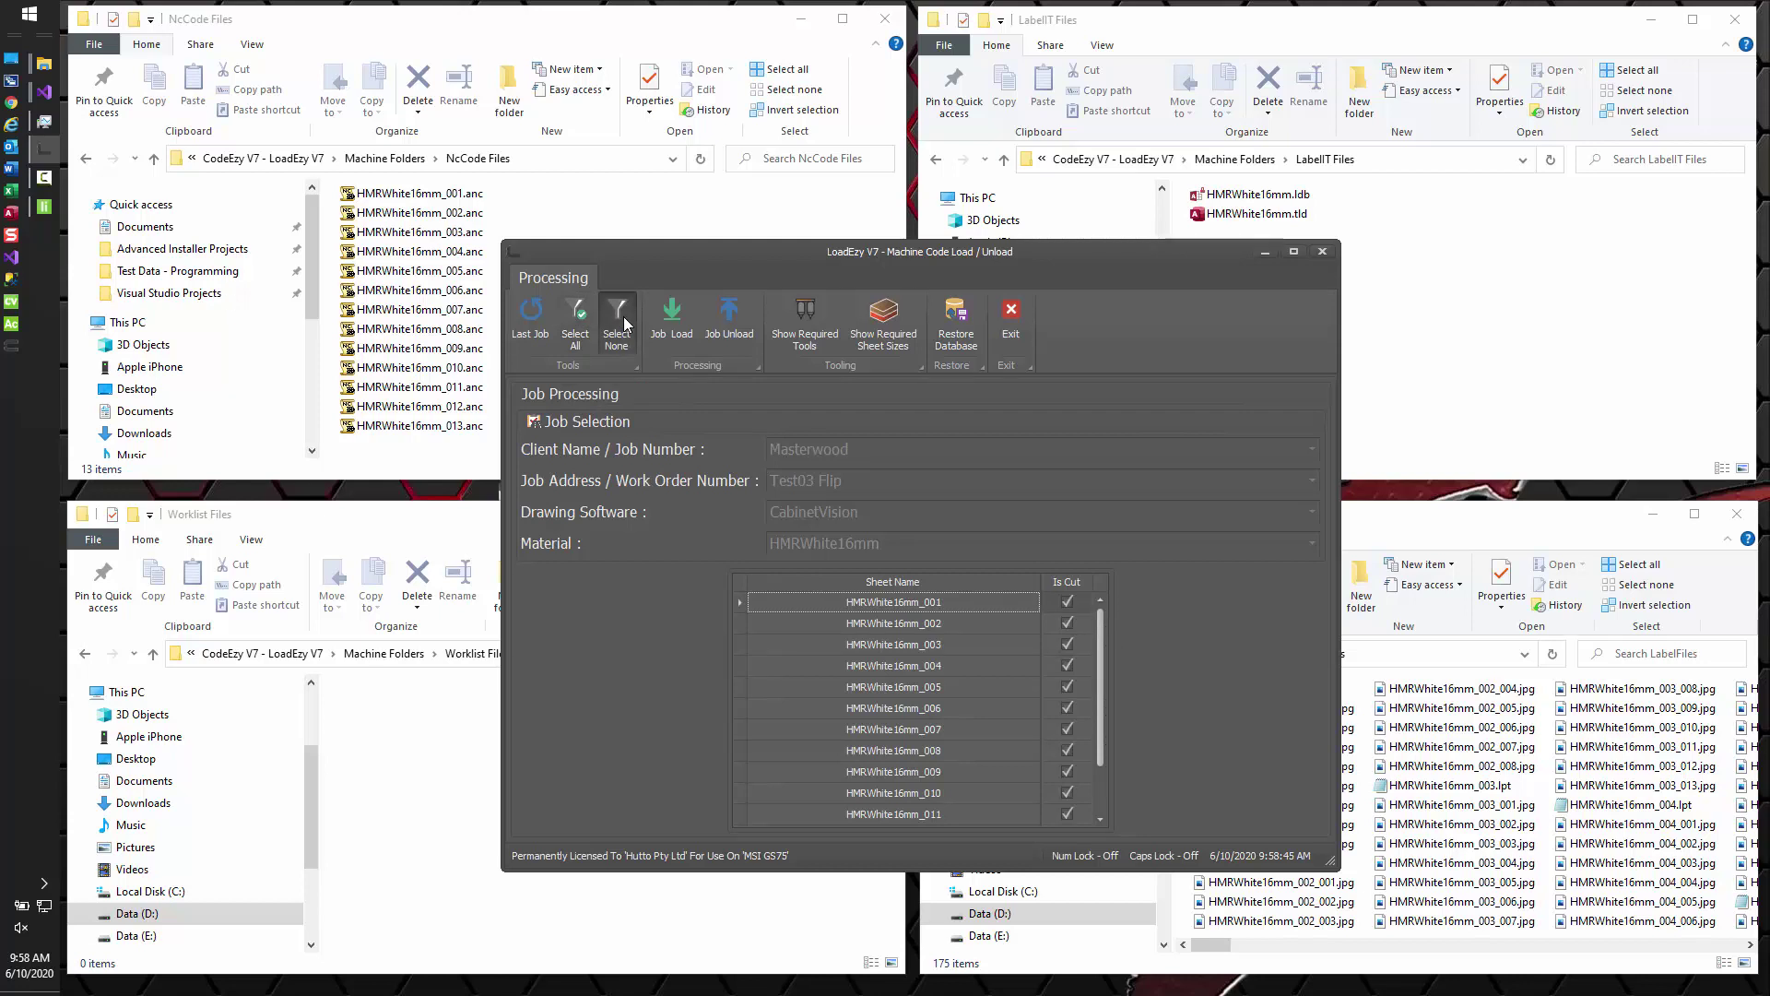
{"action": "left_click", "coordinate": [578, 325]}
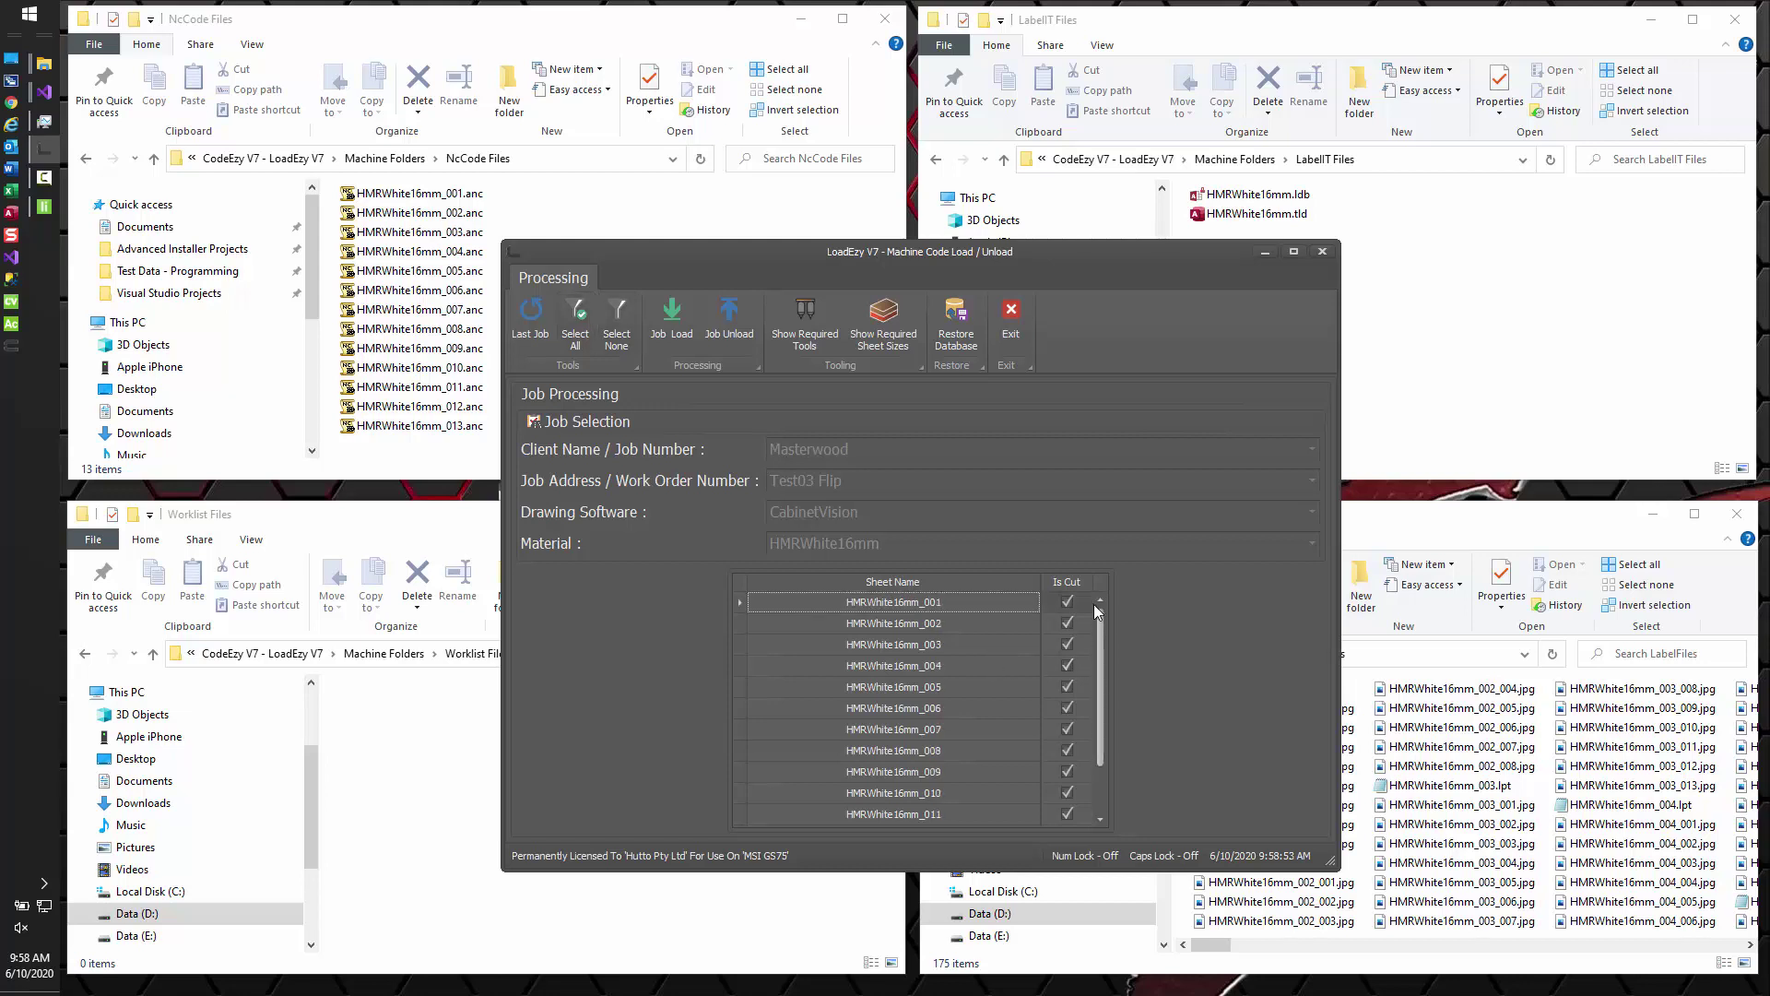
Clear the cut mark from sheets HMRWhite16mm_013, HMRWhite16mm_012 and HMRWhite16mm_011.
{"action": "scroll", "coordinate": [1097, 689], "scroll_direction": "down", "scroll_amount": 1}
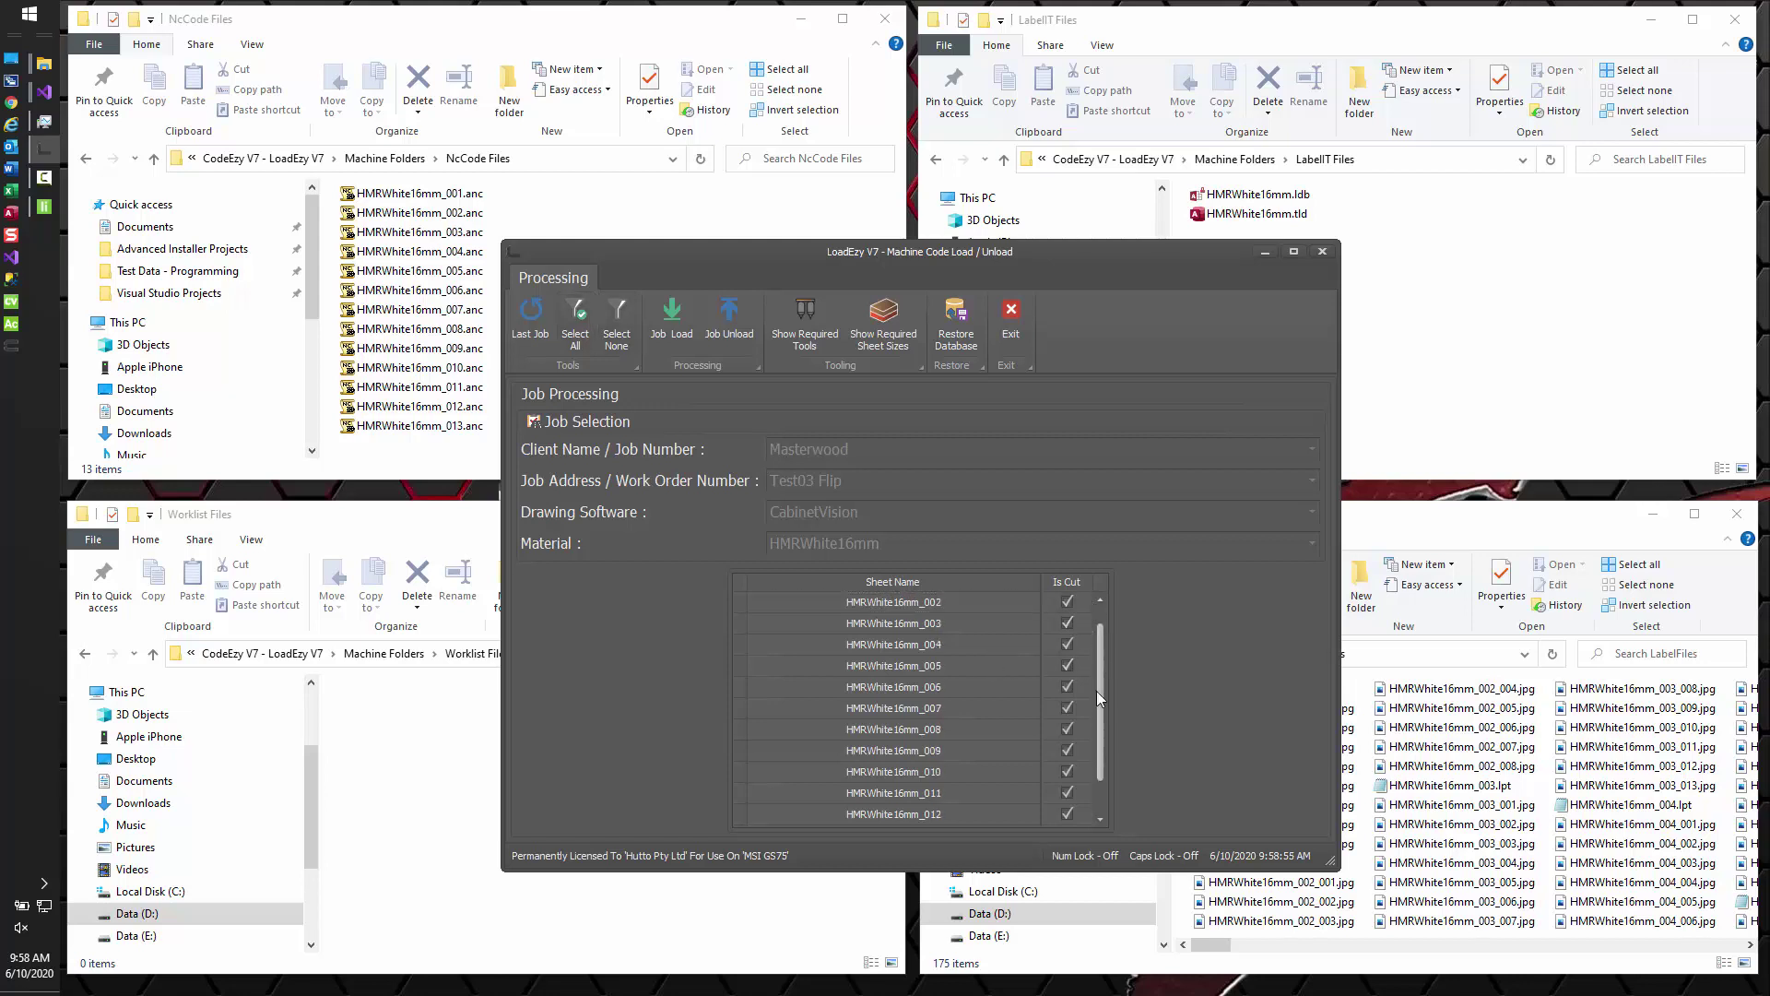
{"action": "left_click", "coordinate": [1066, 812]}
{"action": "left_click", "coordinate": [1066, 793]}
{"action": "left_click", "coordinate": [1067, 774]}
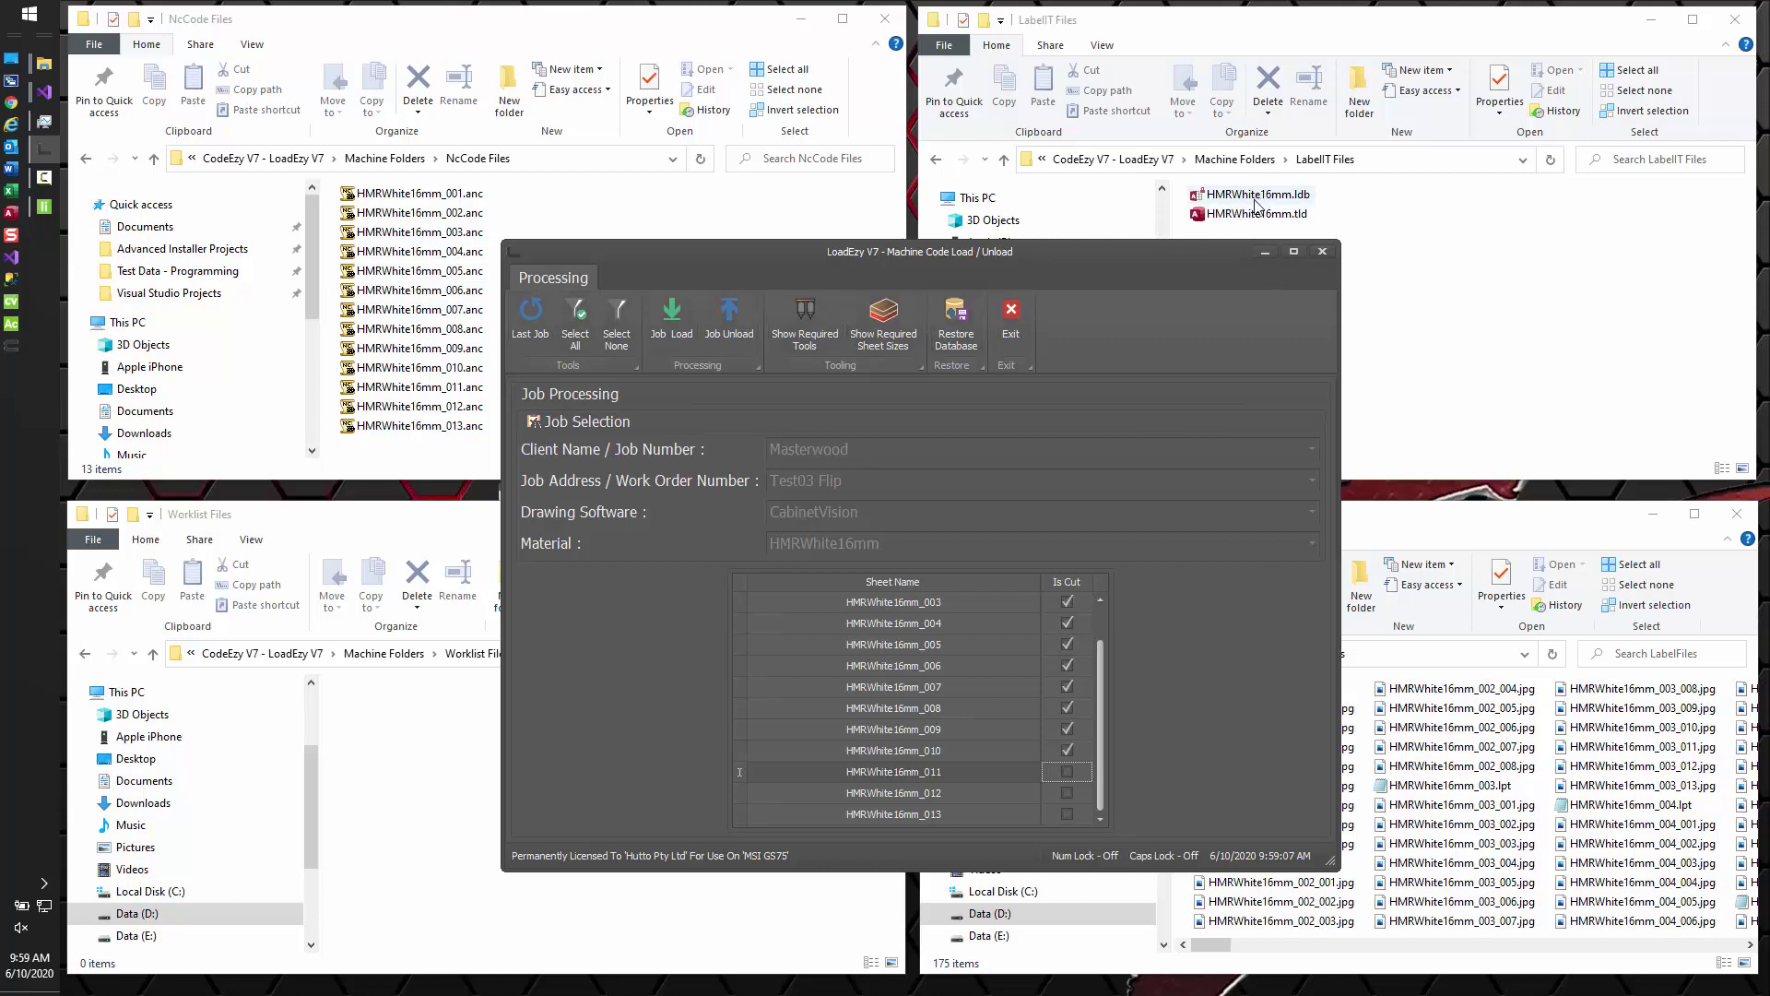
Unload the partly cut HMRWhite16mm job, accepting the unfinished programs and the request to close programs using machine files.
{"action": "left_click", "coordinate": [733, 323]}
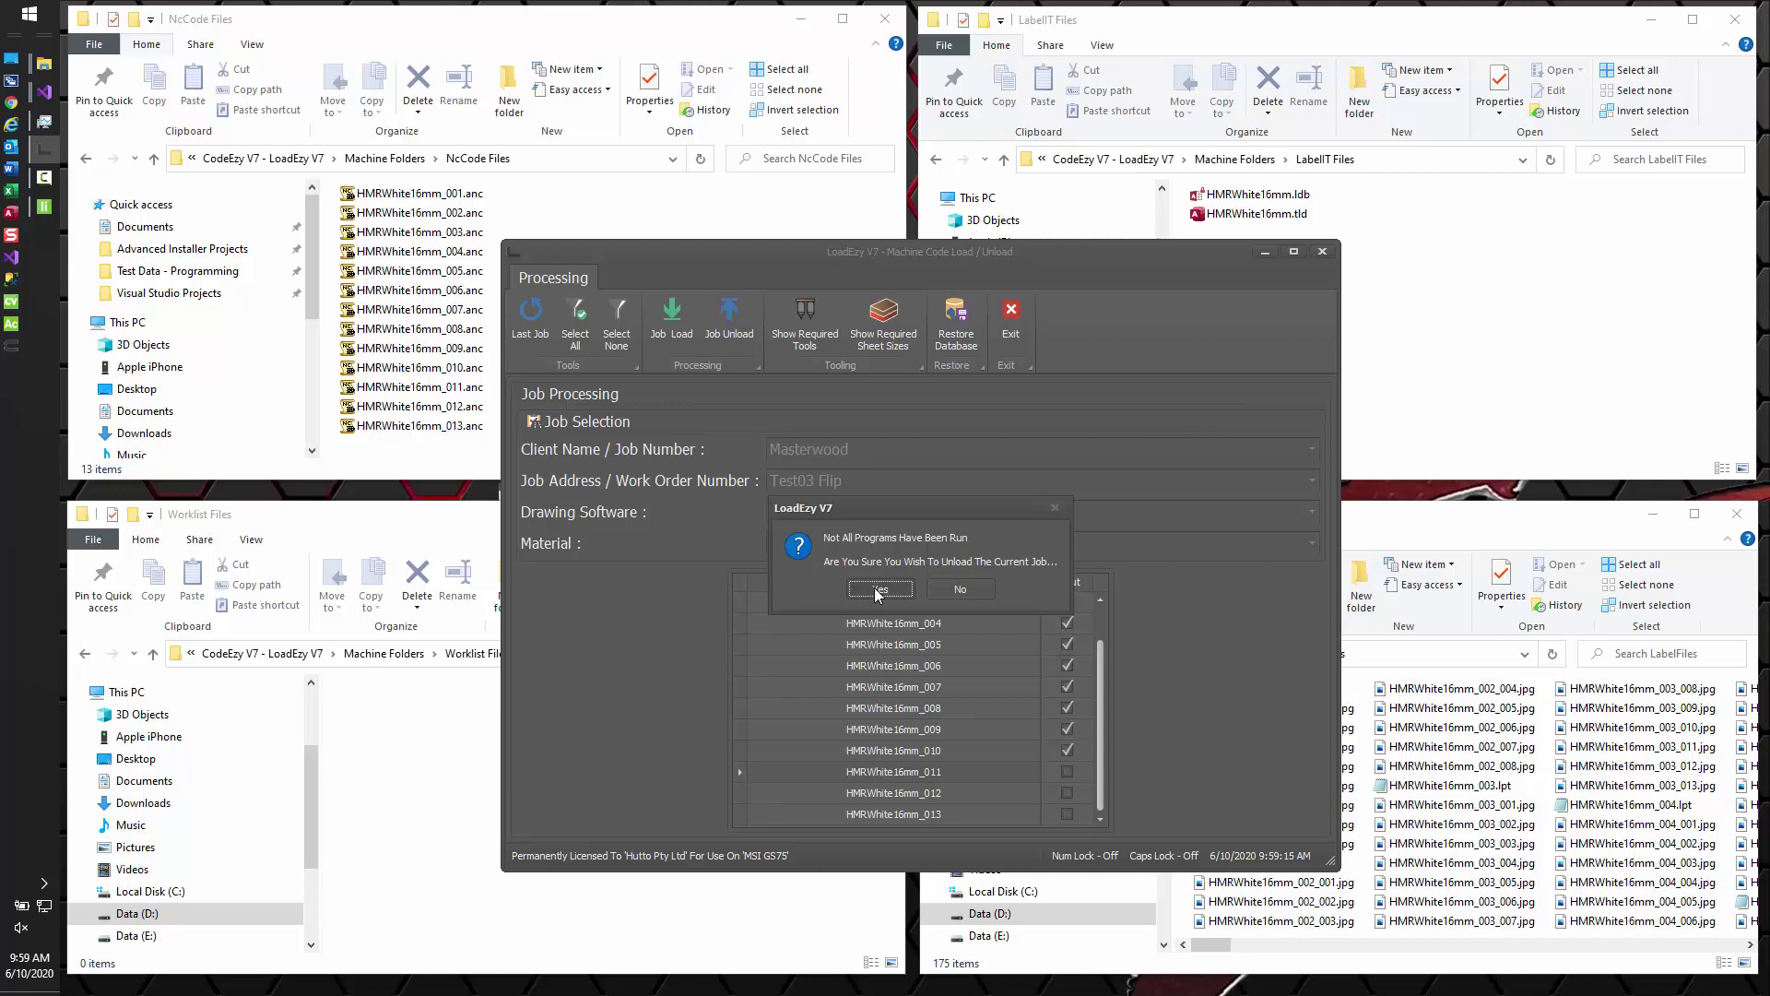
{"action": "left_click", "coordinate": [876, 594]}
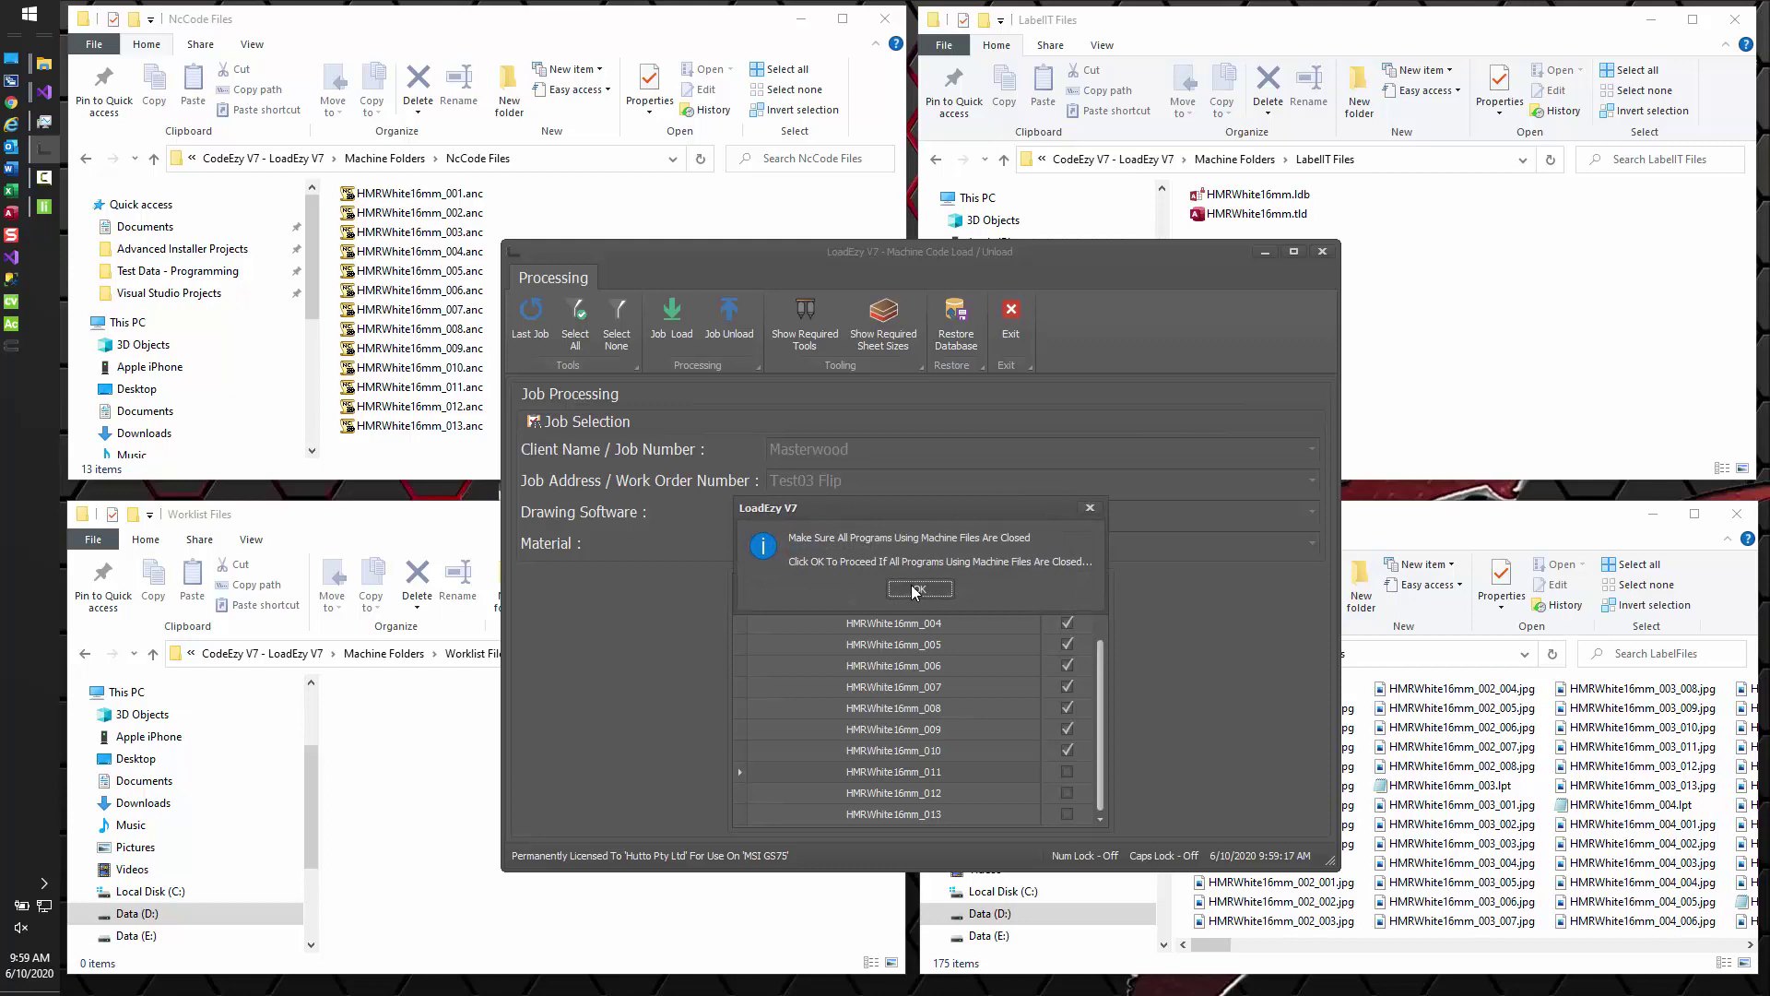
{"action": "left_click", "coordinate": [914, 590]}
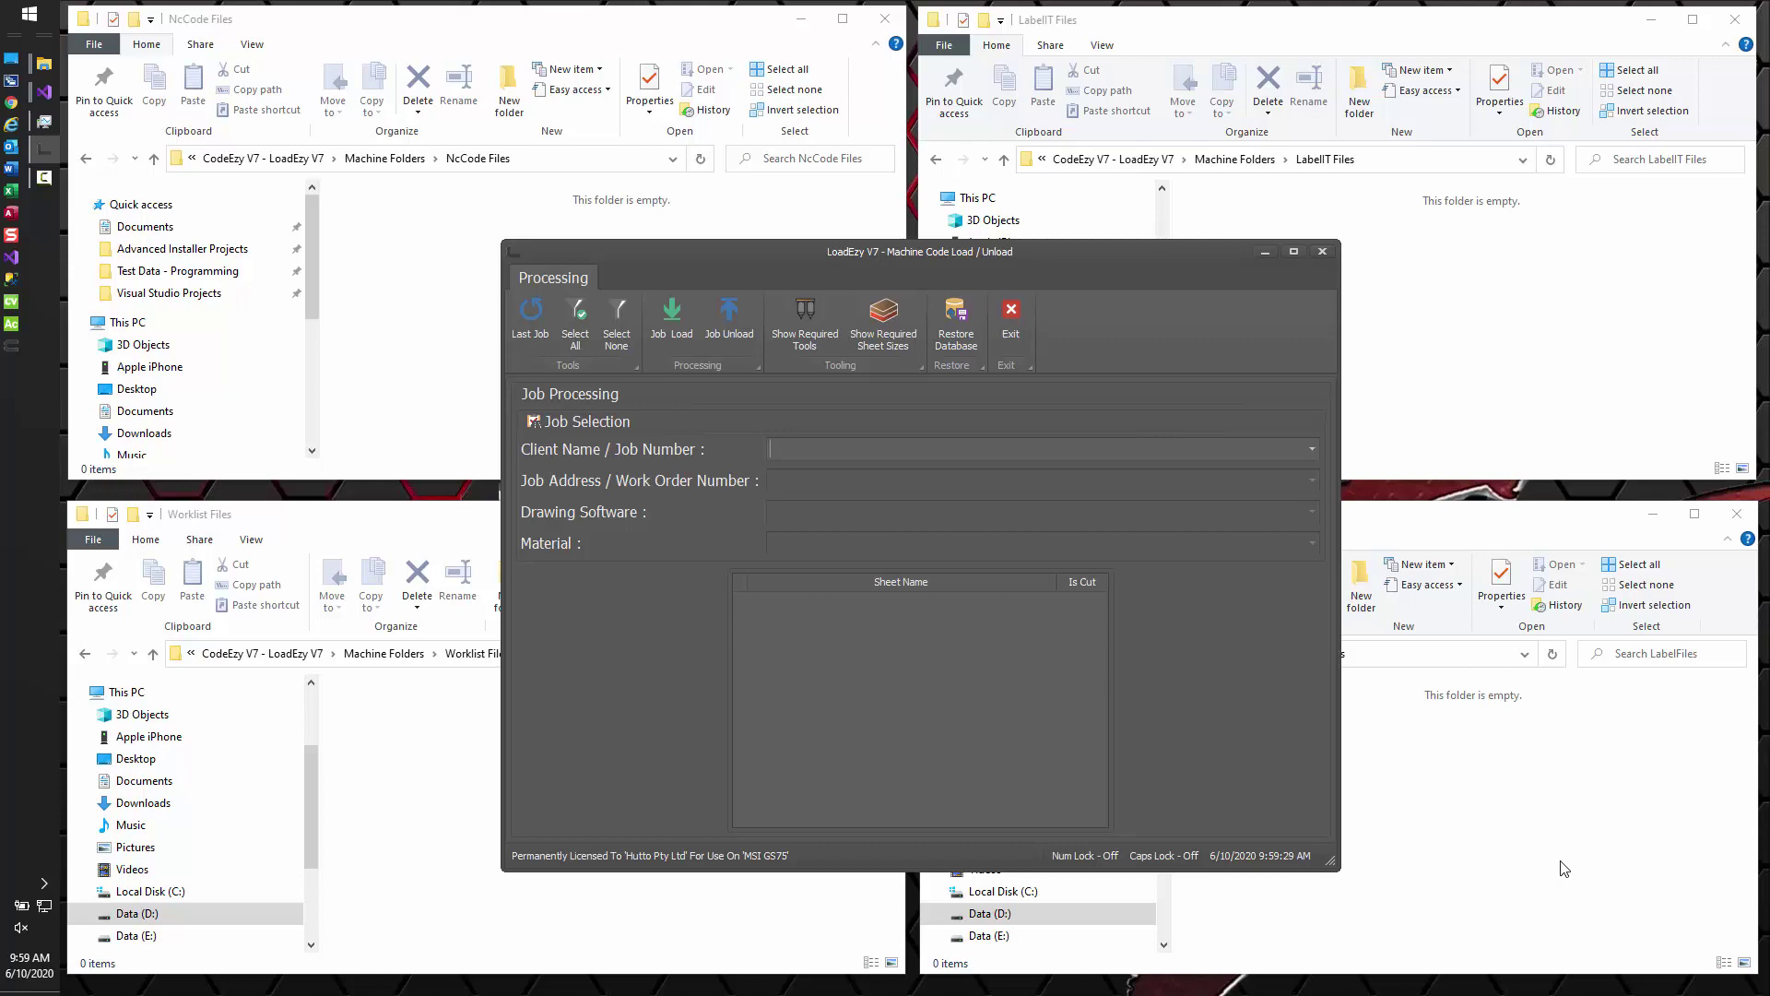
Recall the last job and change its material to CPGR116mm.
{"action": "left_click", "coordinate": [532, 315]}
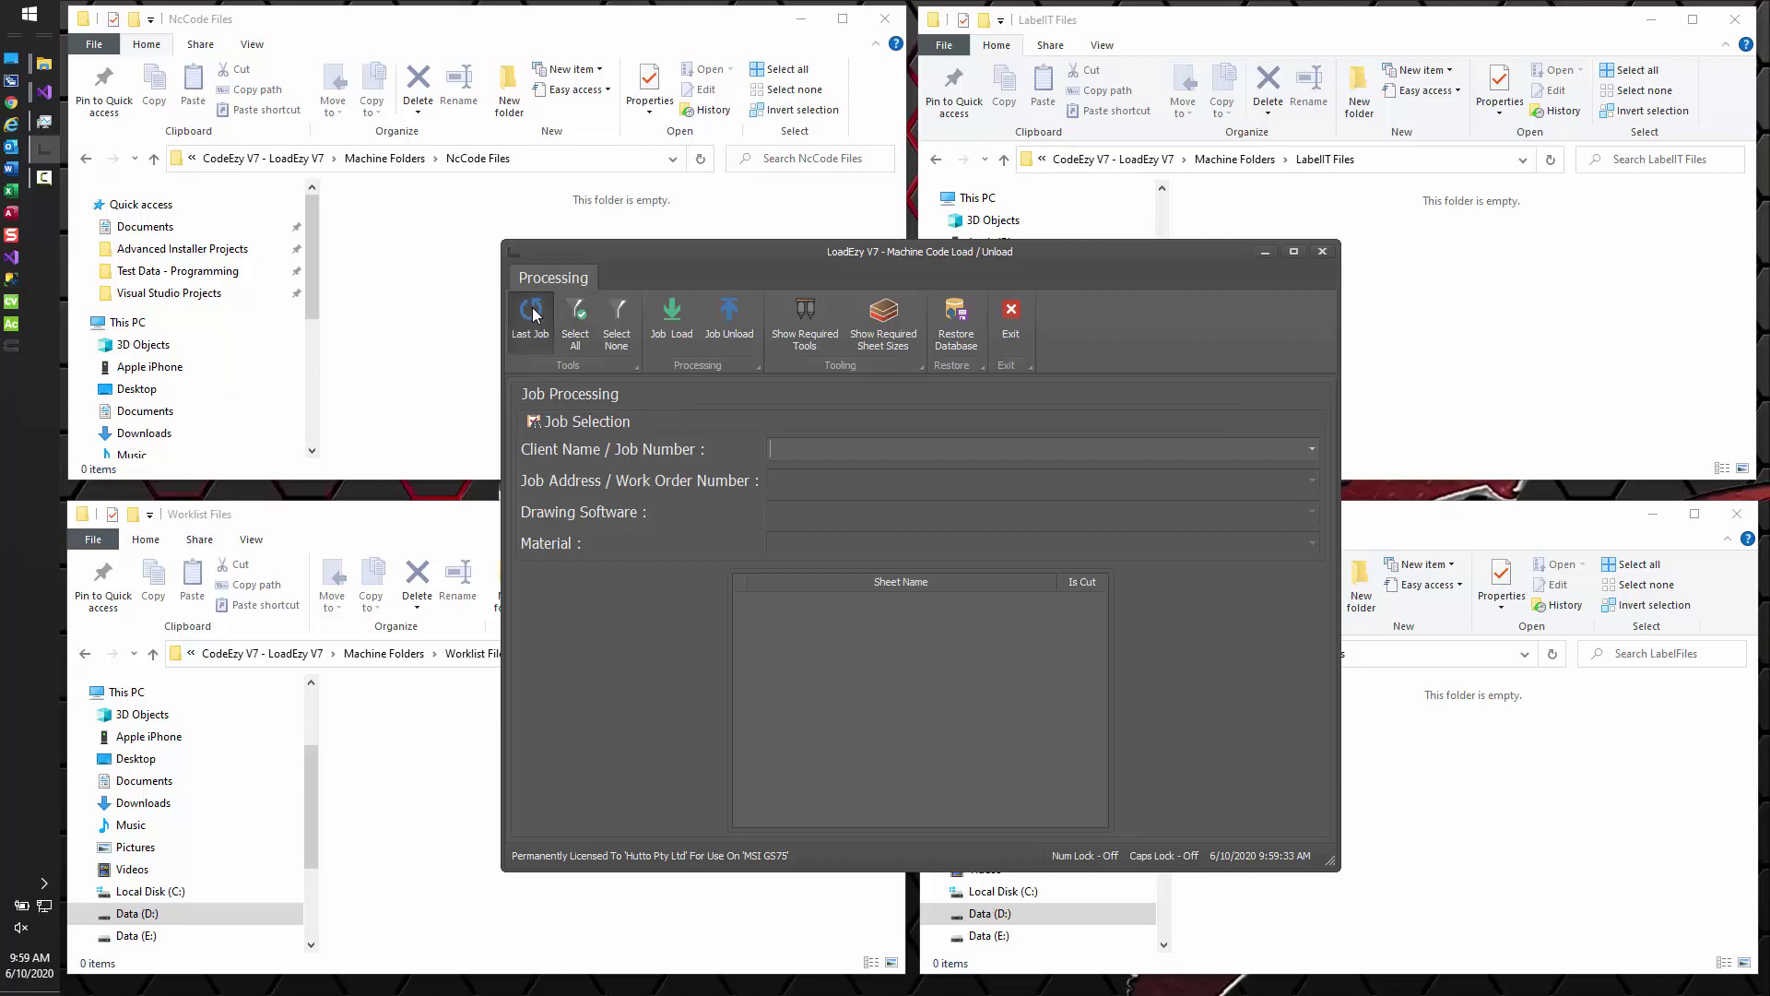
{"action": "left_click", "coordinate": [1310, 541]}
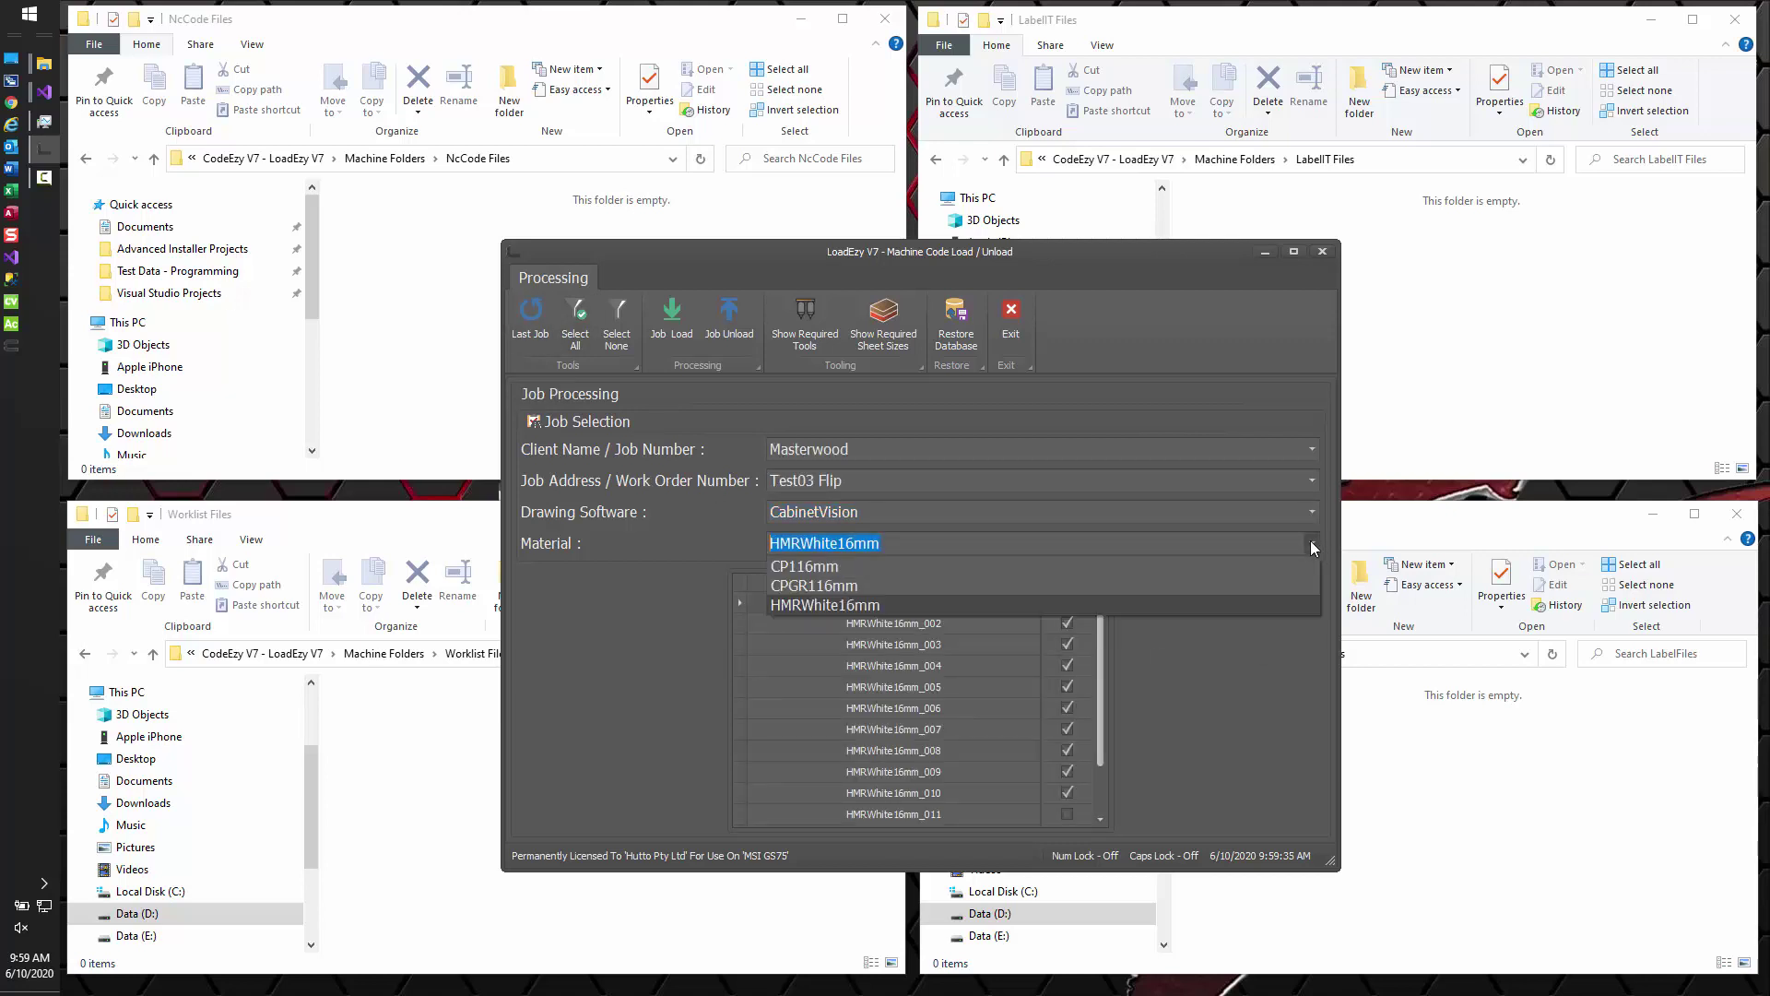
{"action": "left_click", "coordinate": [865, 587]}
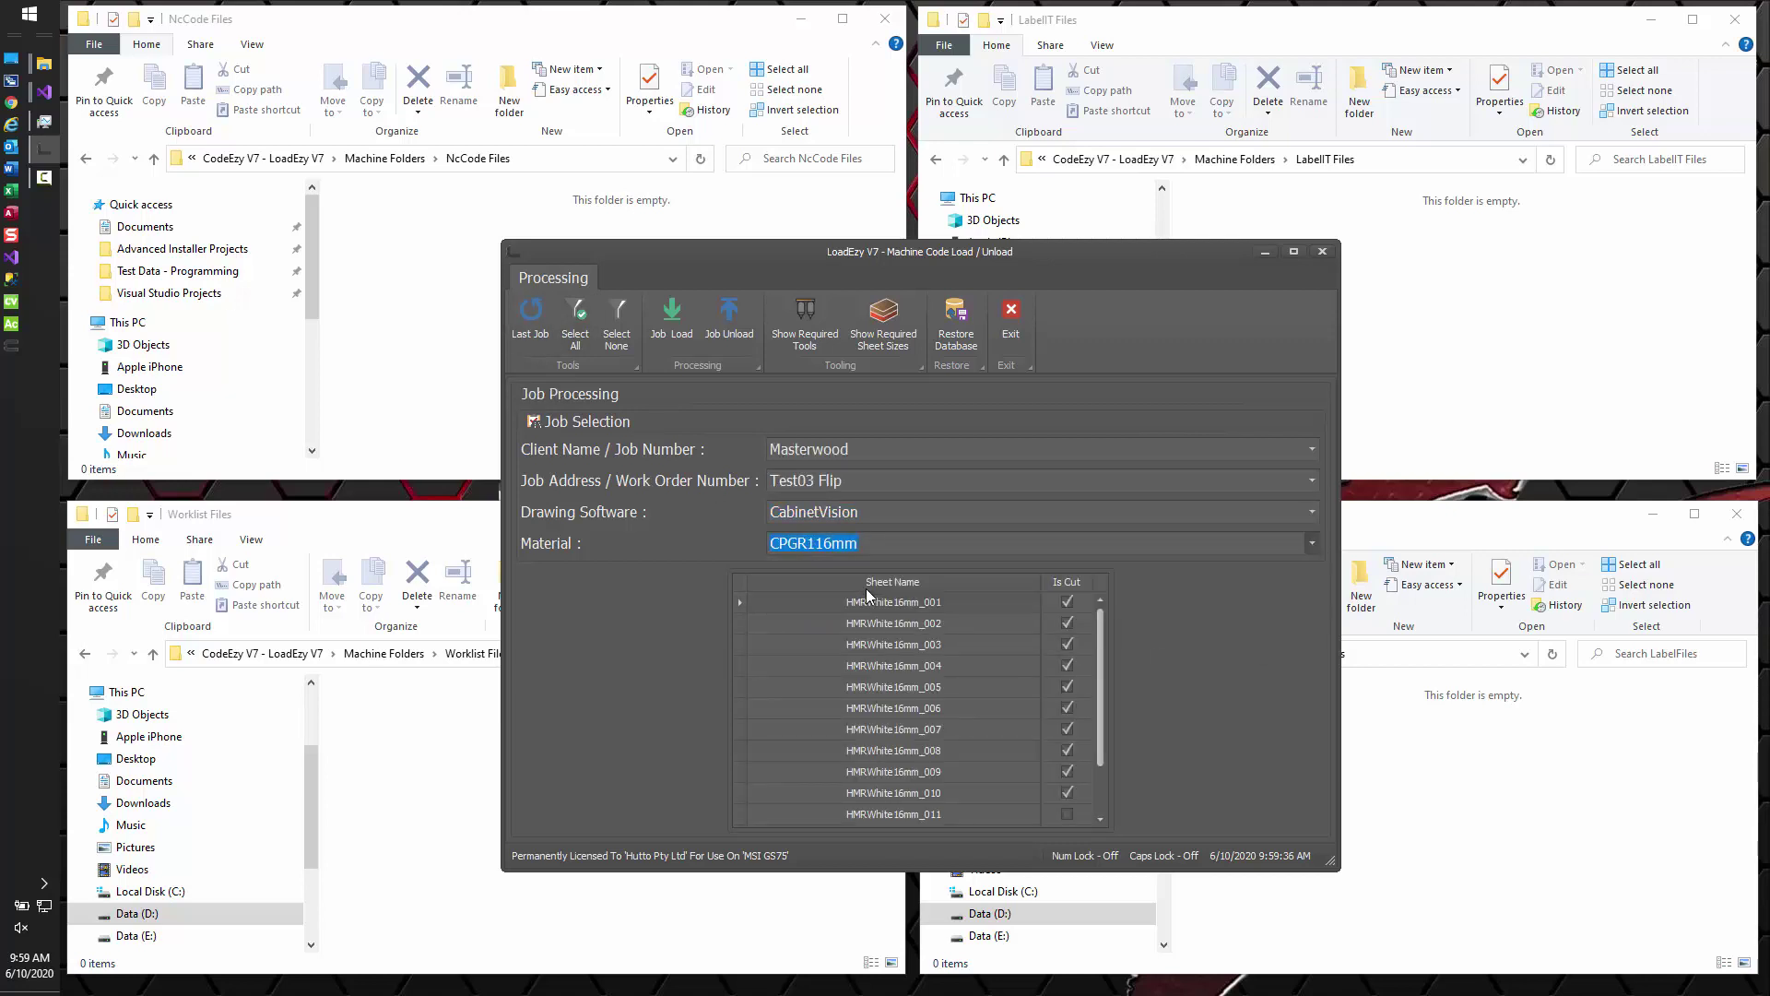
Load the CPGR116mm job, then minimize Label-IT and bring forward the LabelFiles folder to check the copied files.
{"action": "left_click", "coordinate": [670, 319]}
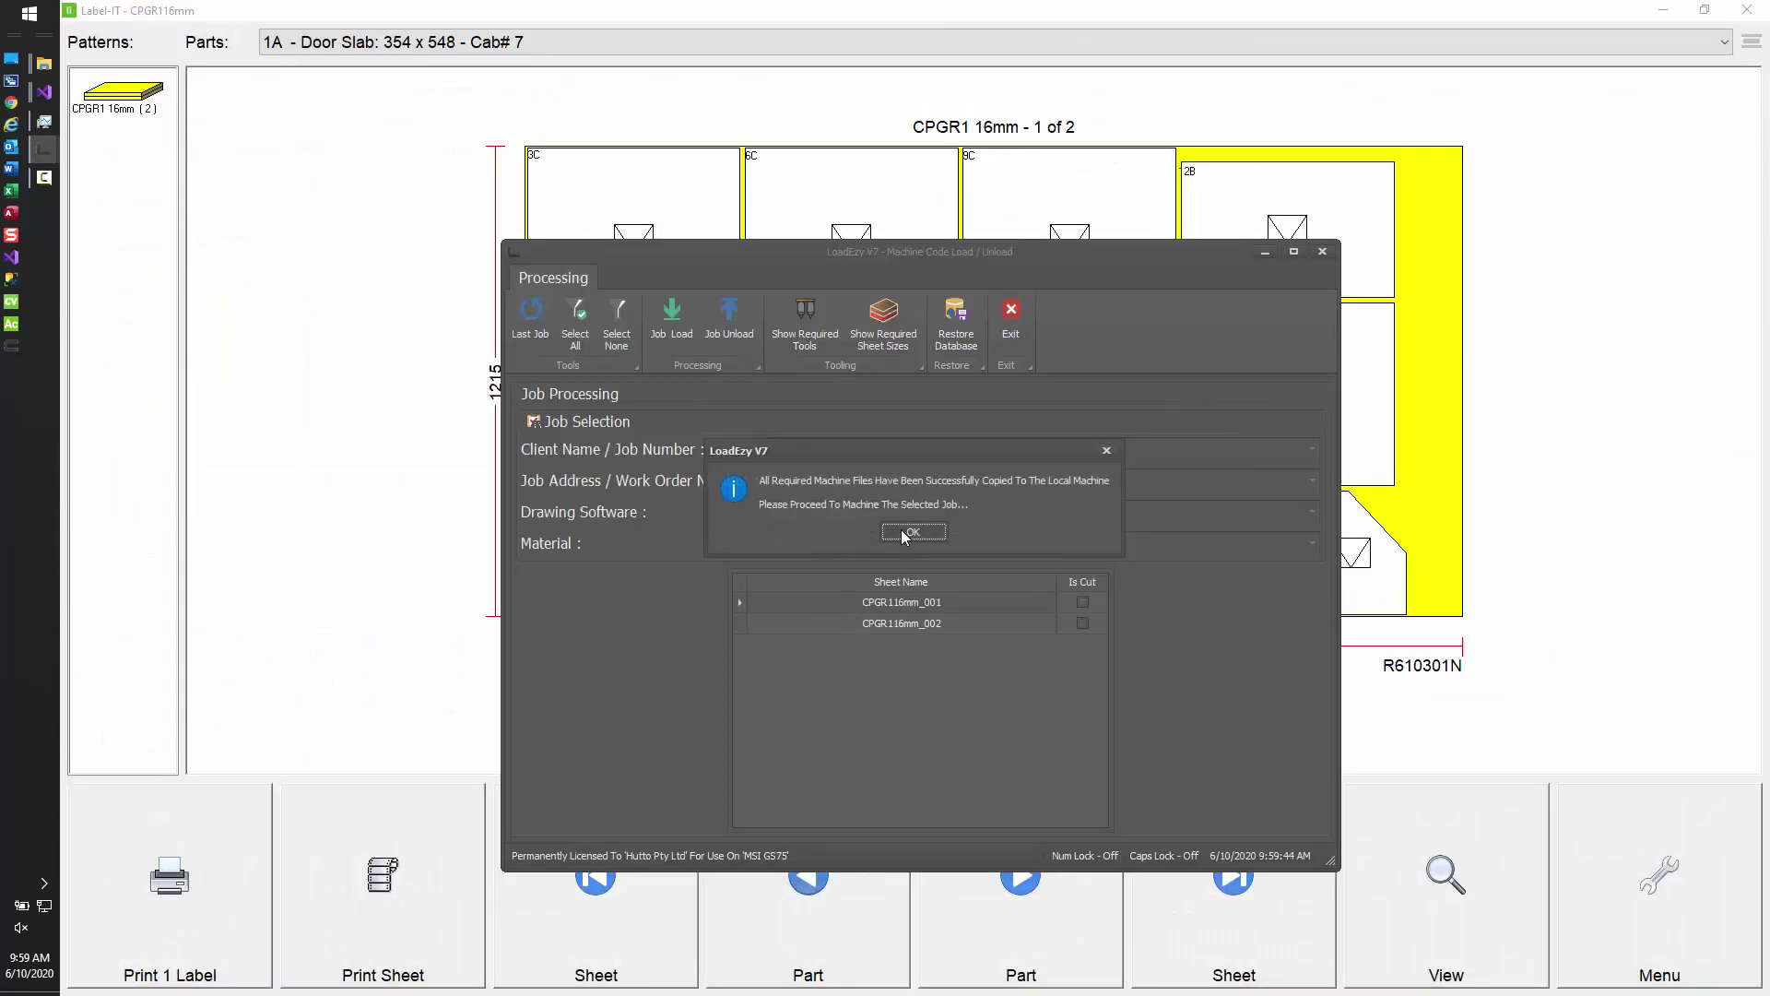
{"action": "left_click", "coordinate": [902, 533]}
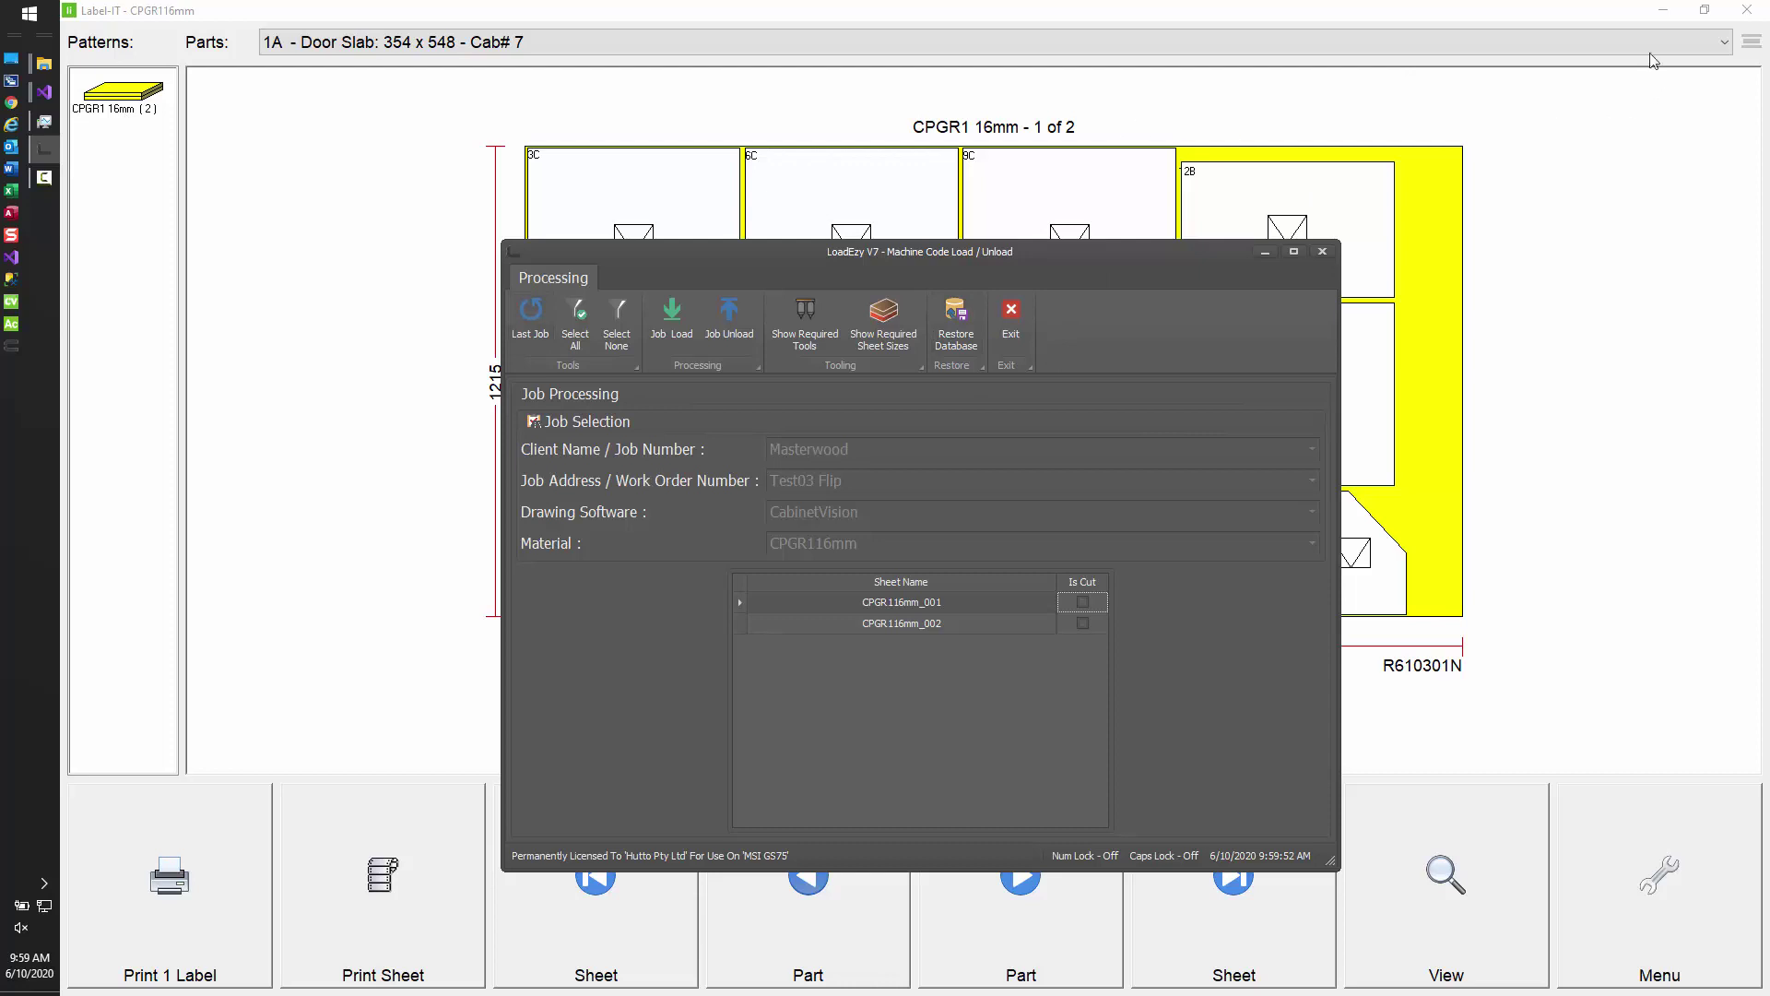
{"action": "left_click", "coordinate": [1663, 11]}
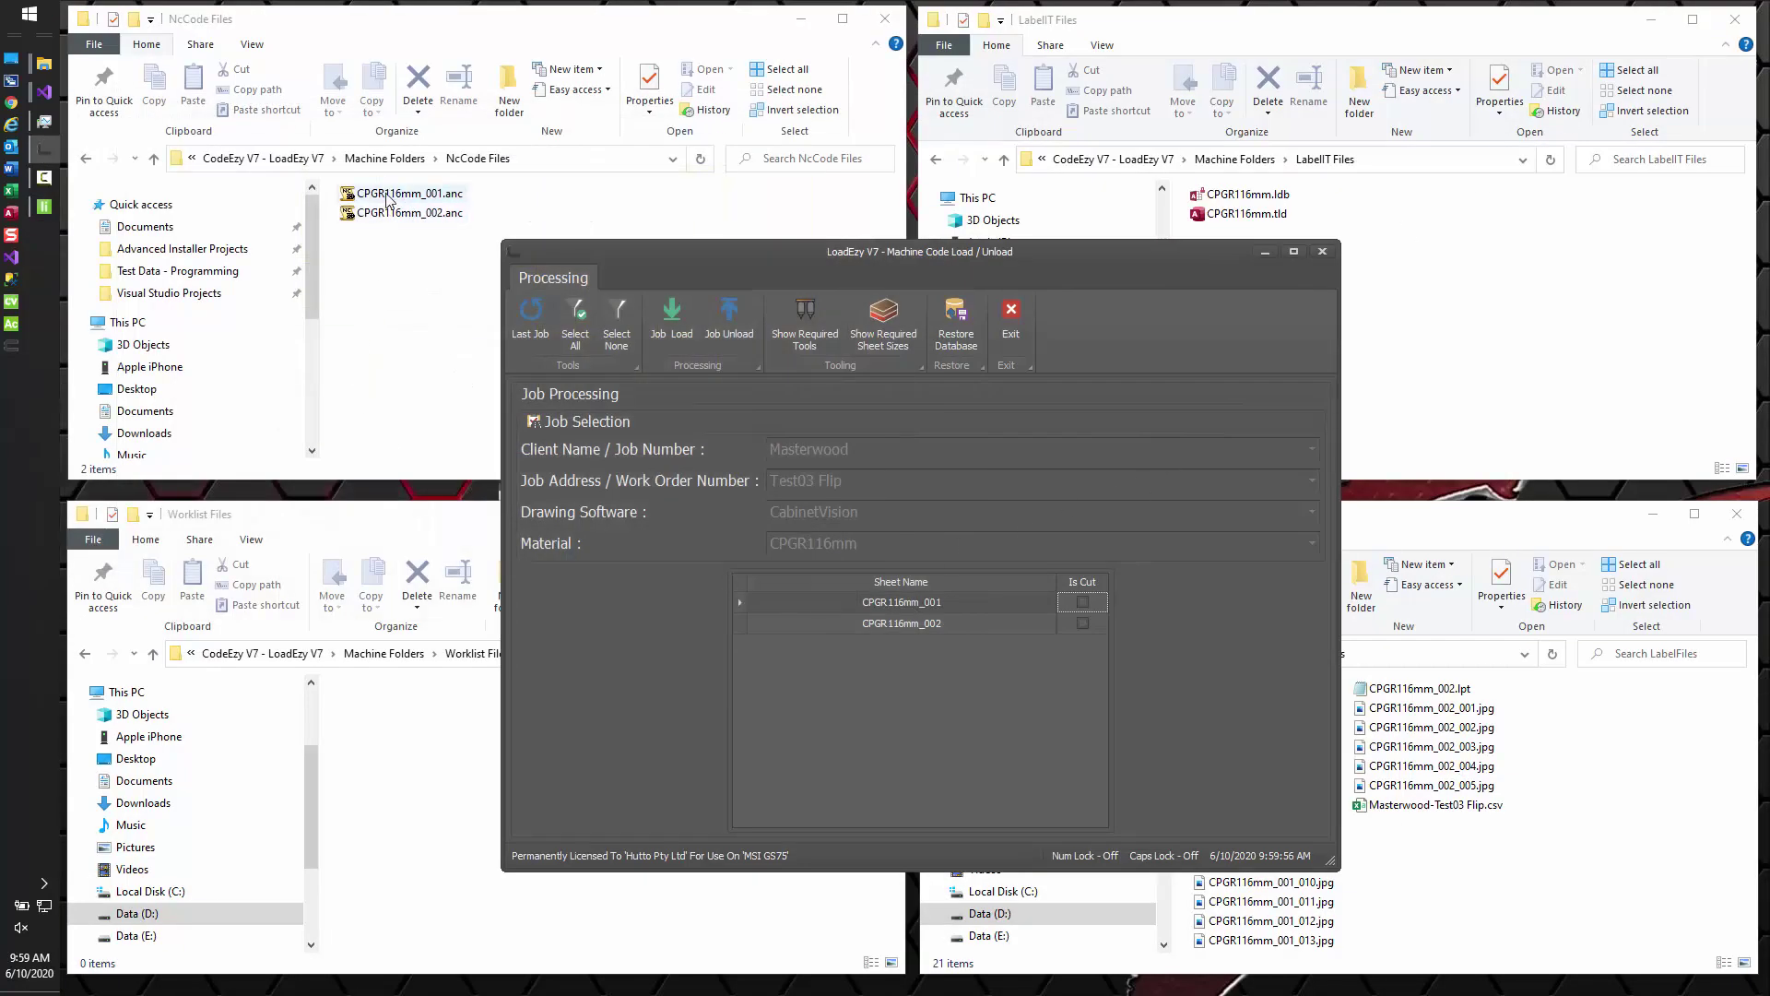
{"action": "left_click", "coordinate": [1439, 936]}
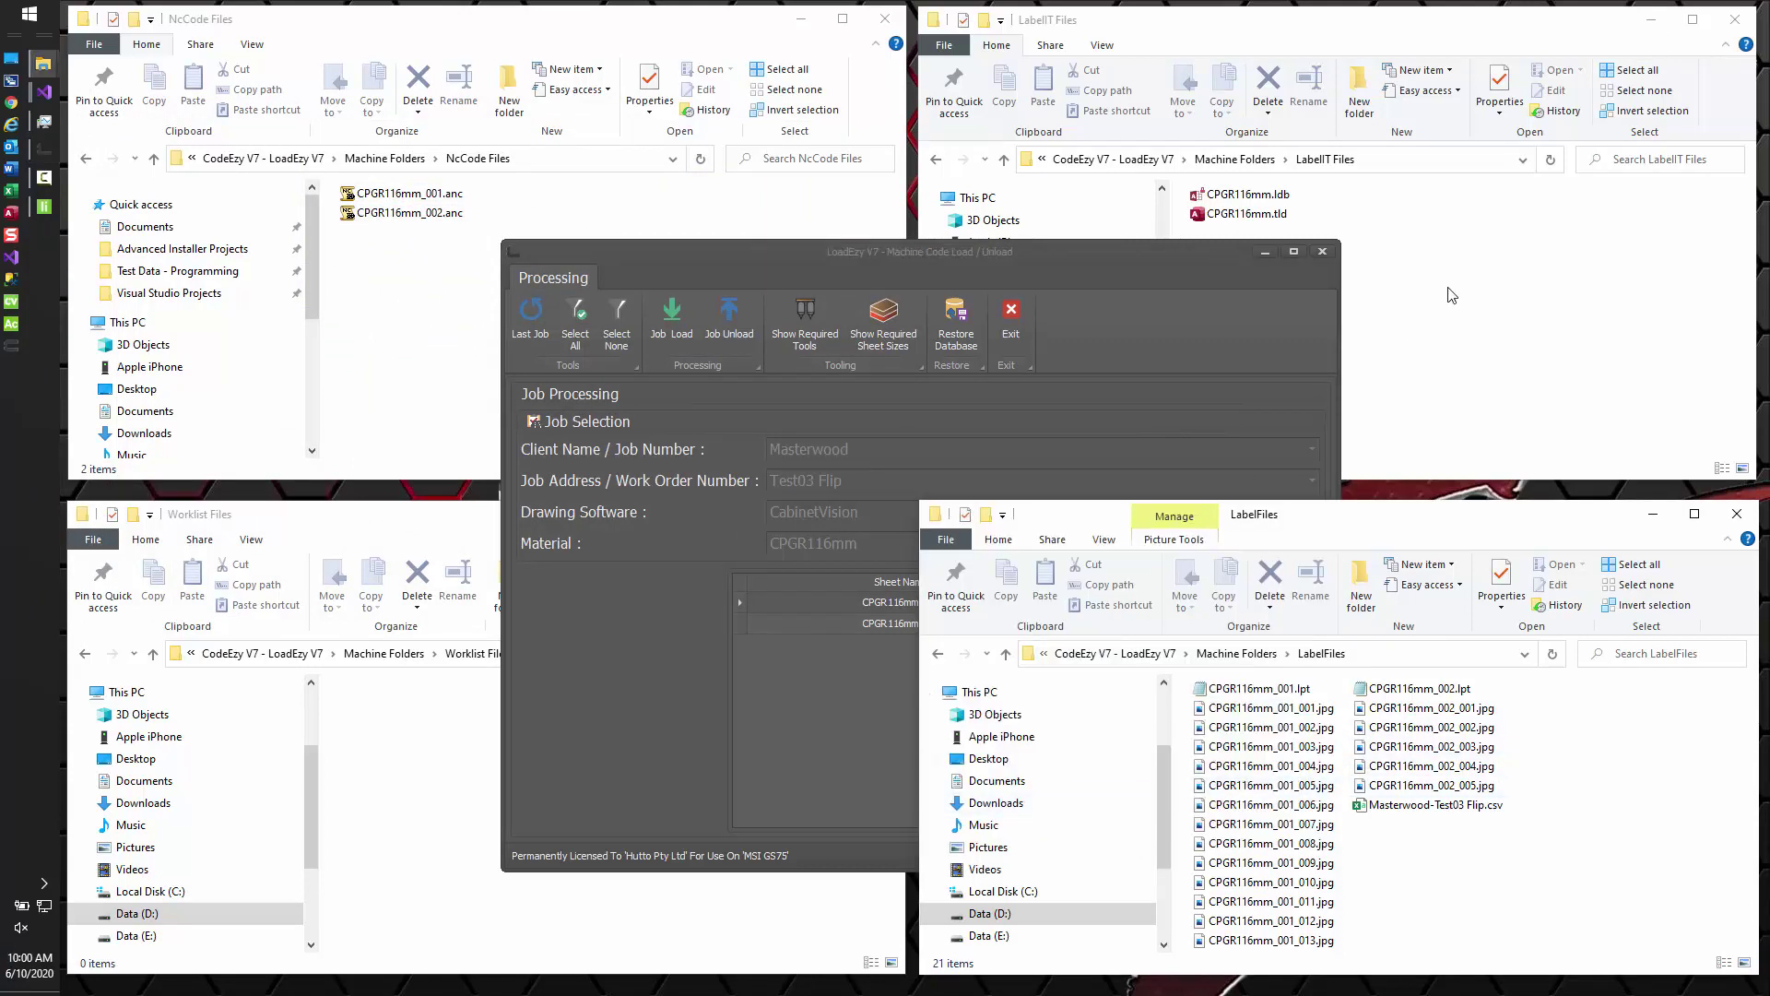
Mark sheets CPGR116mm_001 and CPGR116mm_002 as cut and unload the job, accepting the request to close programs using machine files.
{"action": "left_click", "coordinate": [1086, 297]}
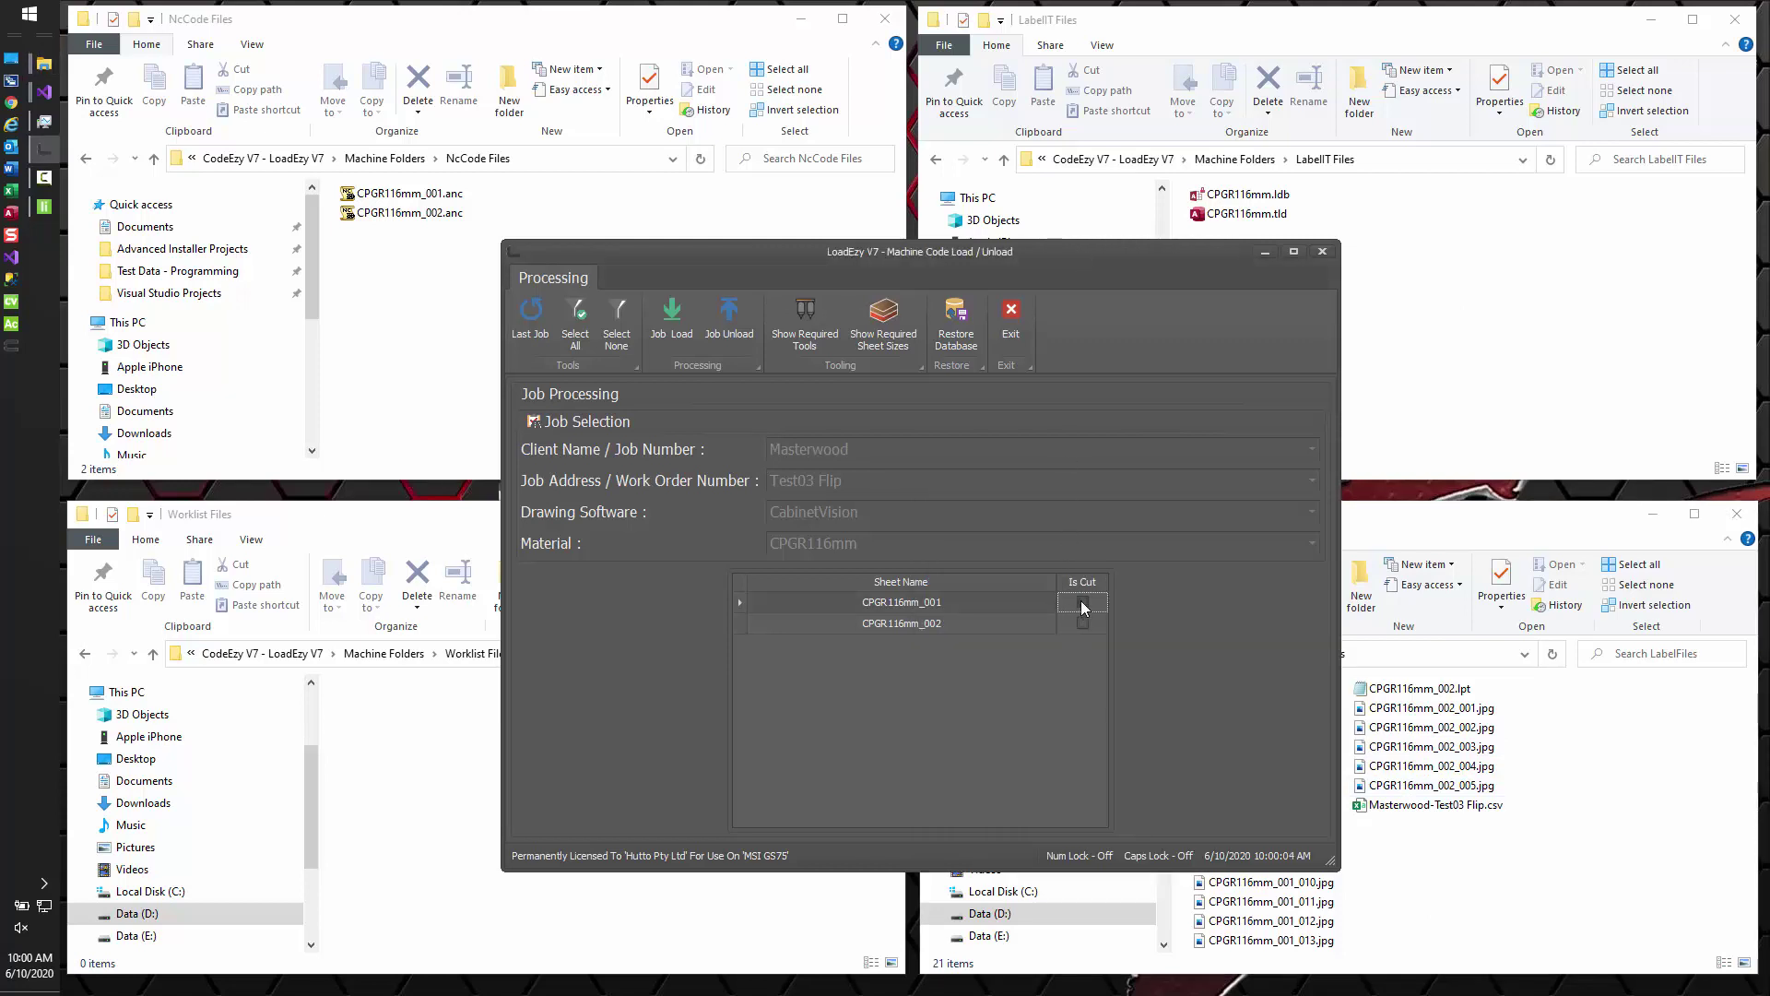
{"action": "left_click", "coordinate": [1084, 624]}
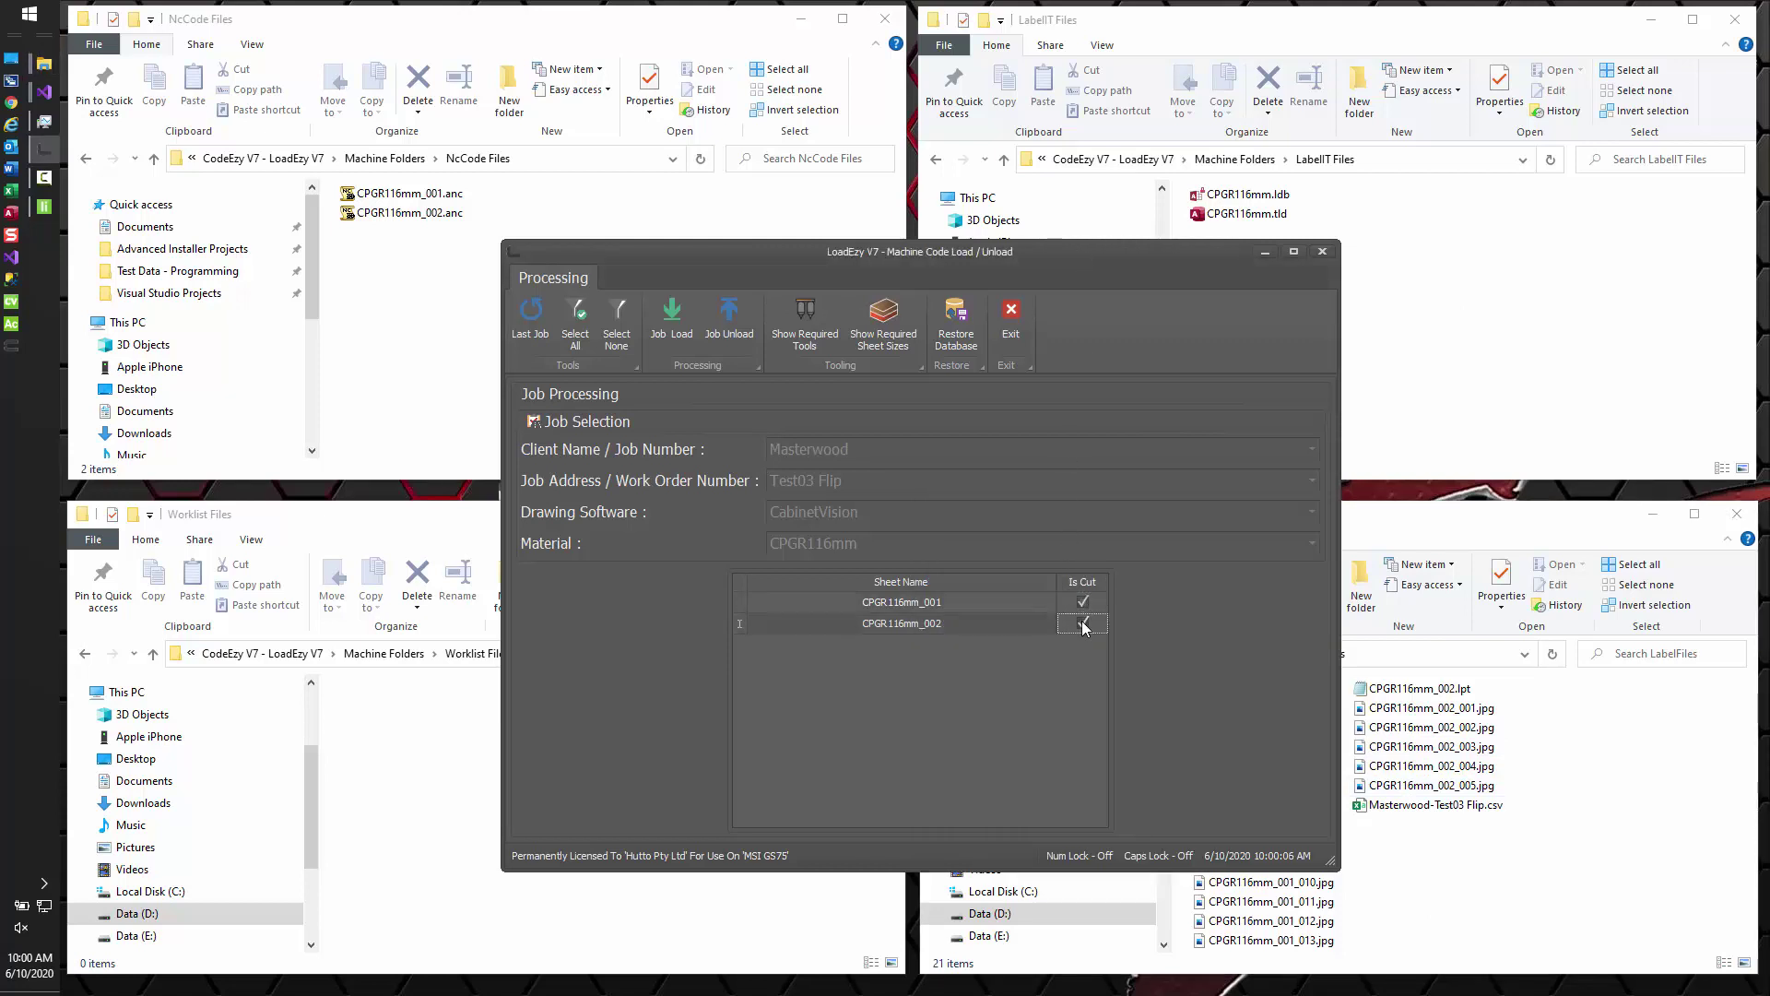
{"action": "left_click", "coordinate": [731, 317]}
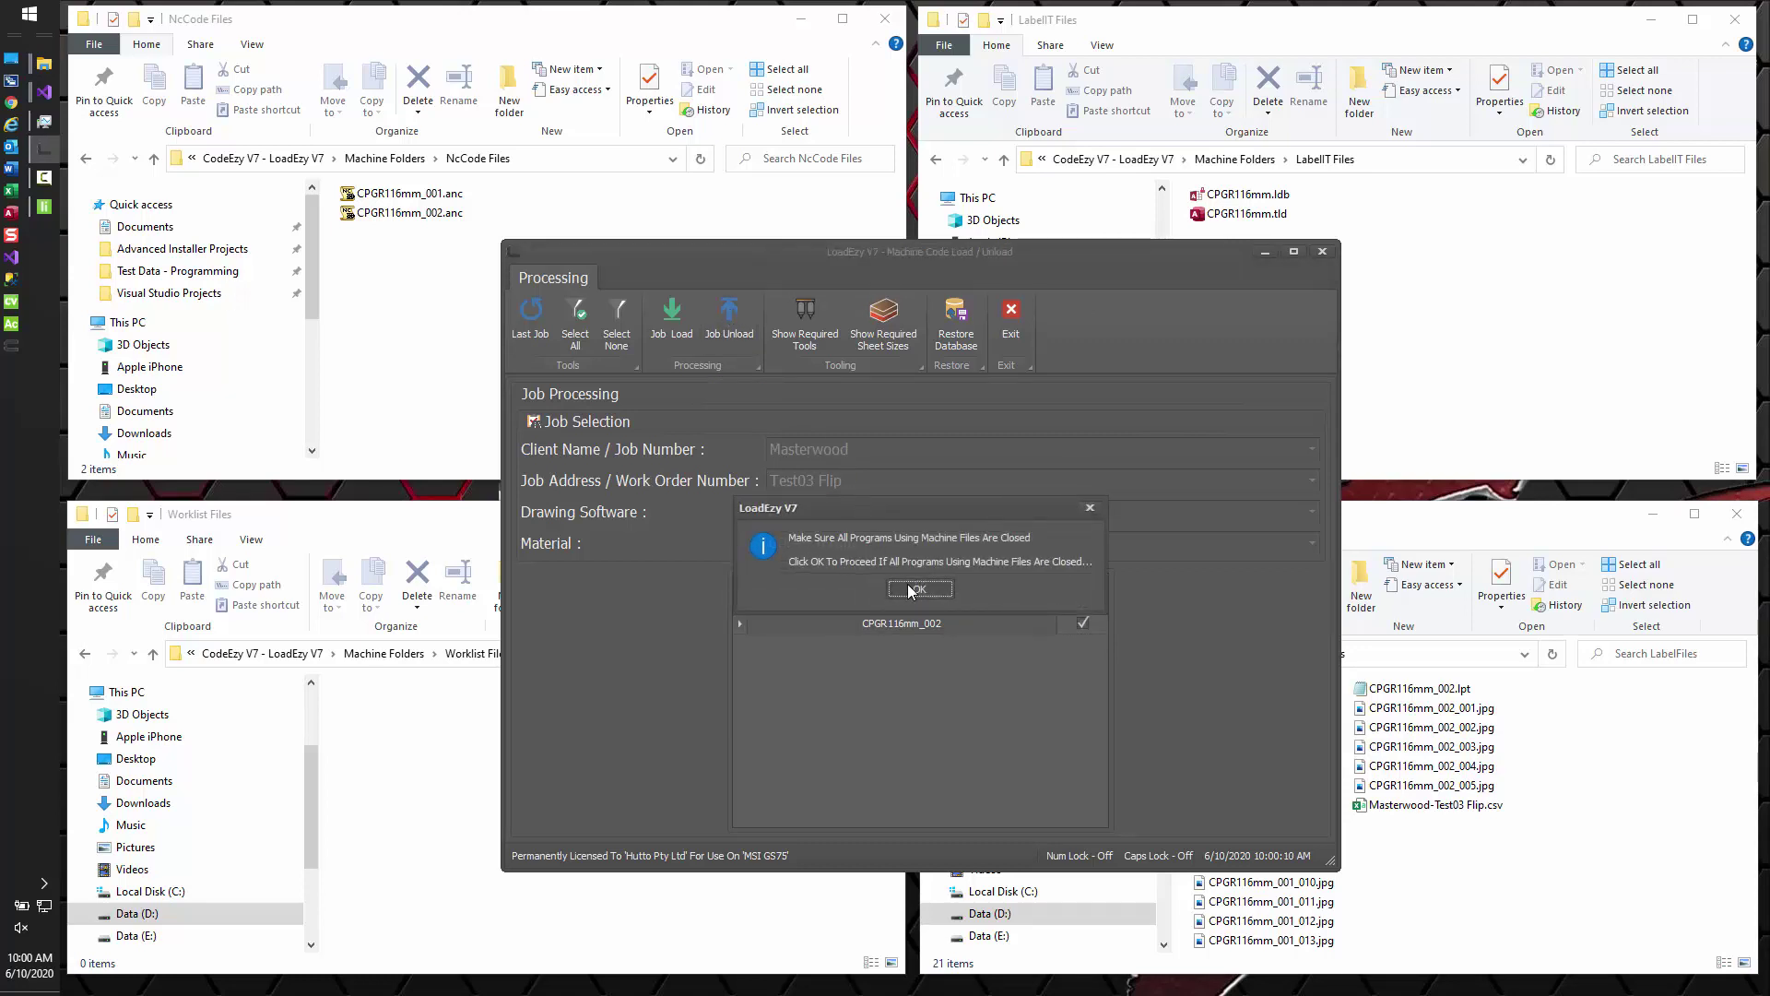
{"action": "left_click", "coordinate": [43, 210]}
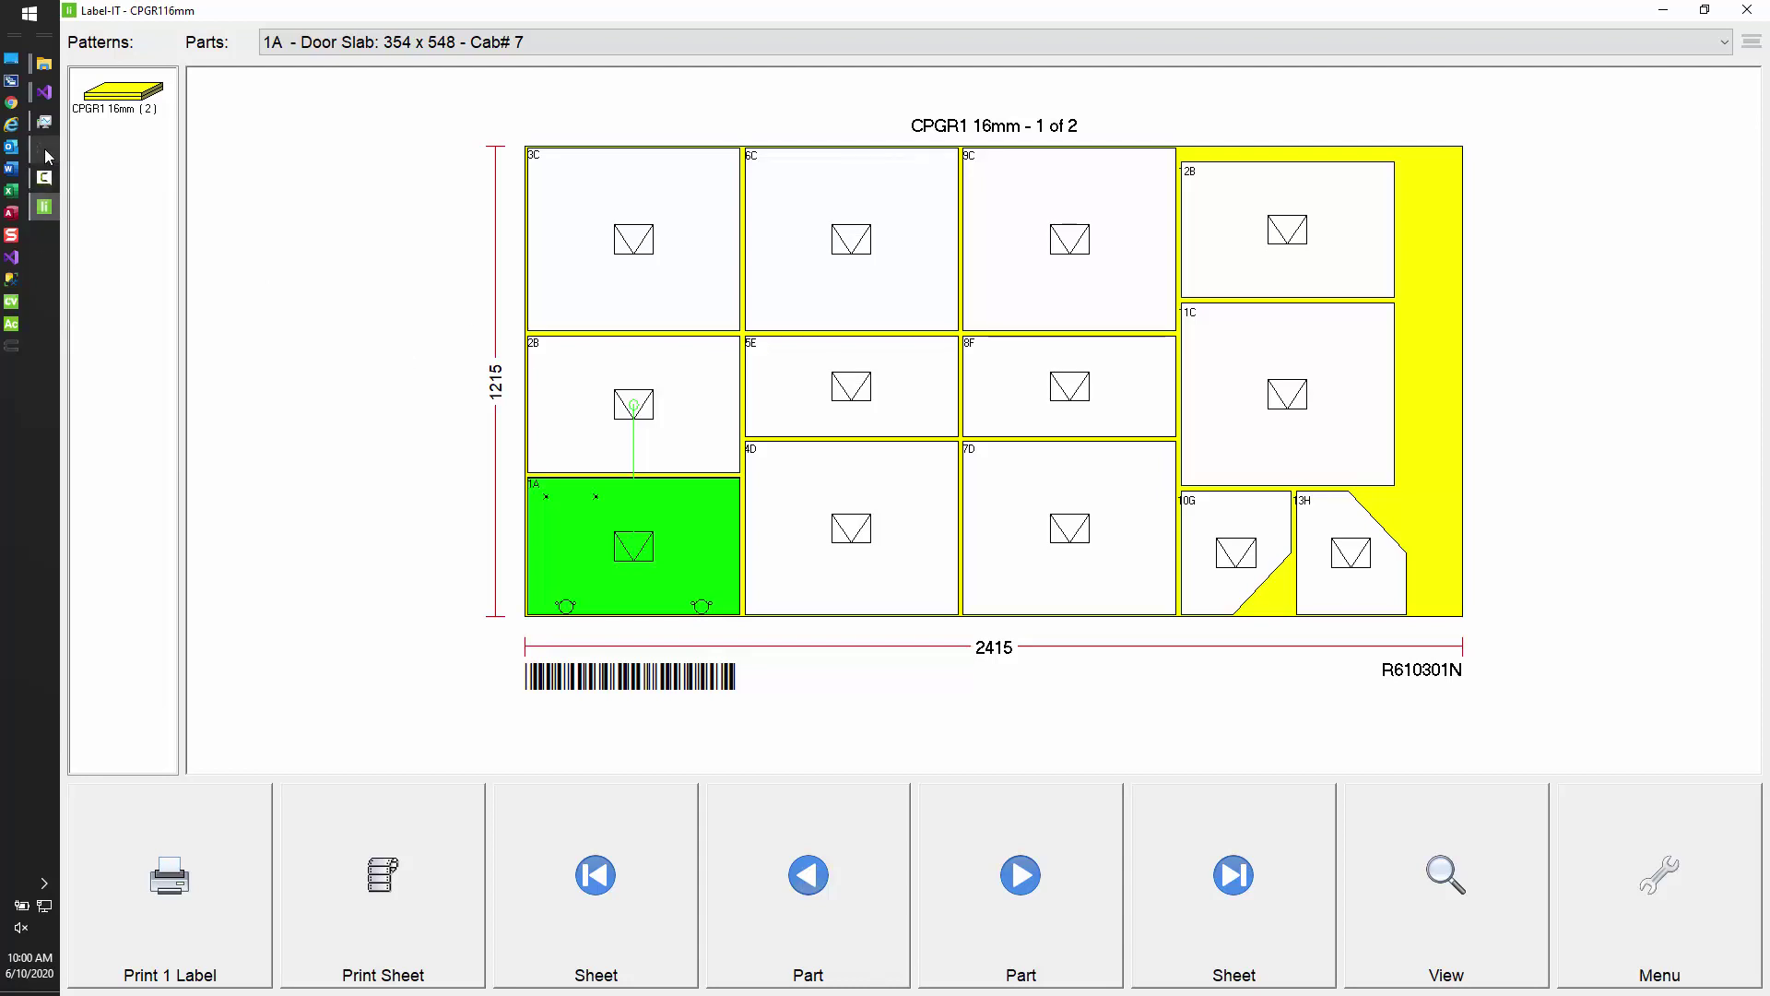
{"action": "left_click", "coordinate": [48, 154]}
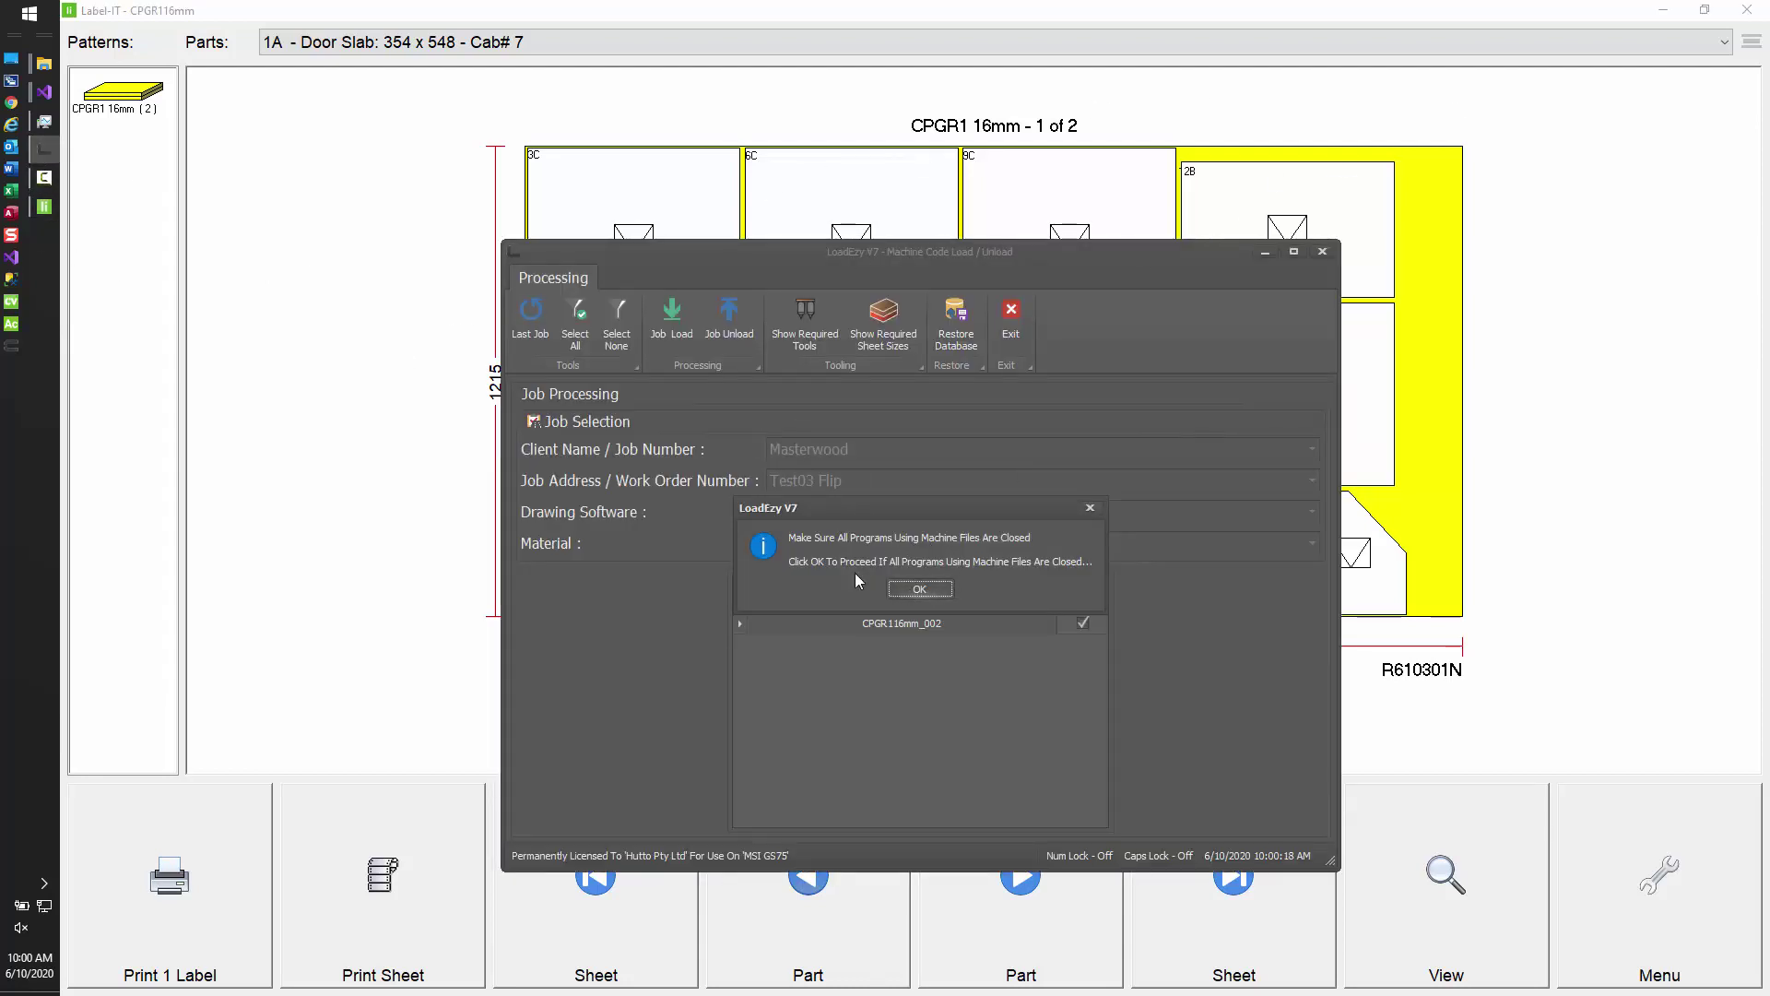
{"action": "left_click", "coordinate": [926, 590]}
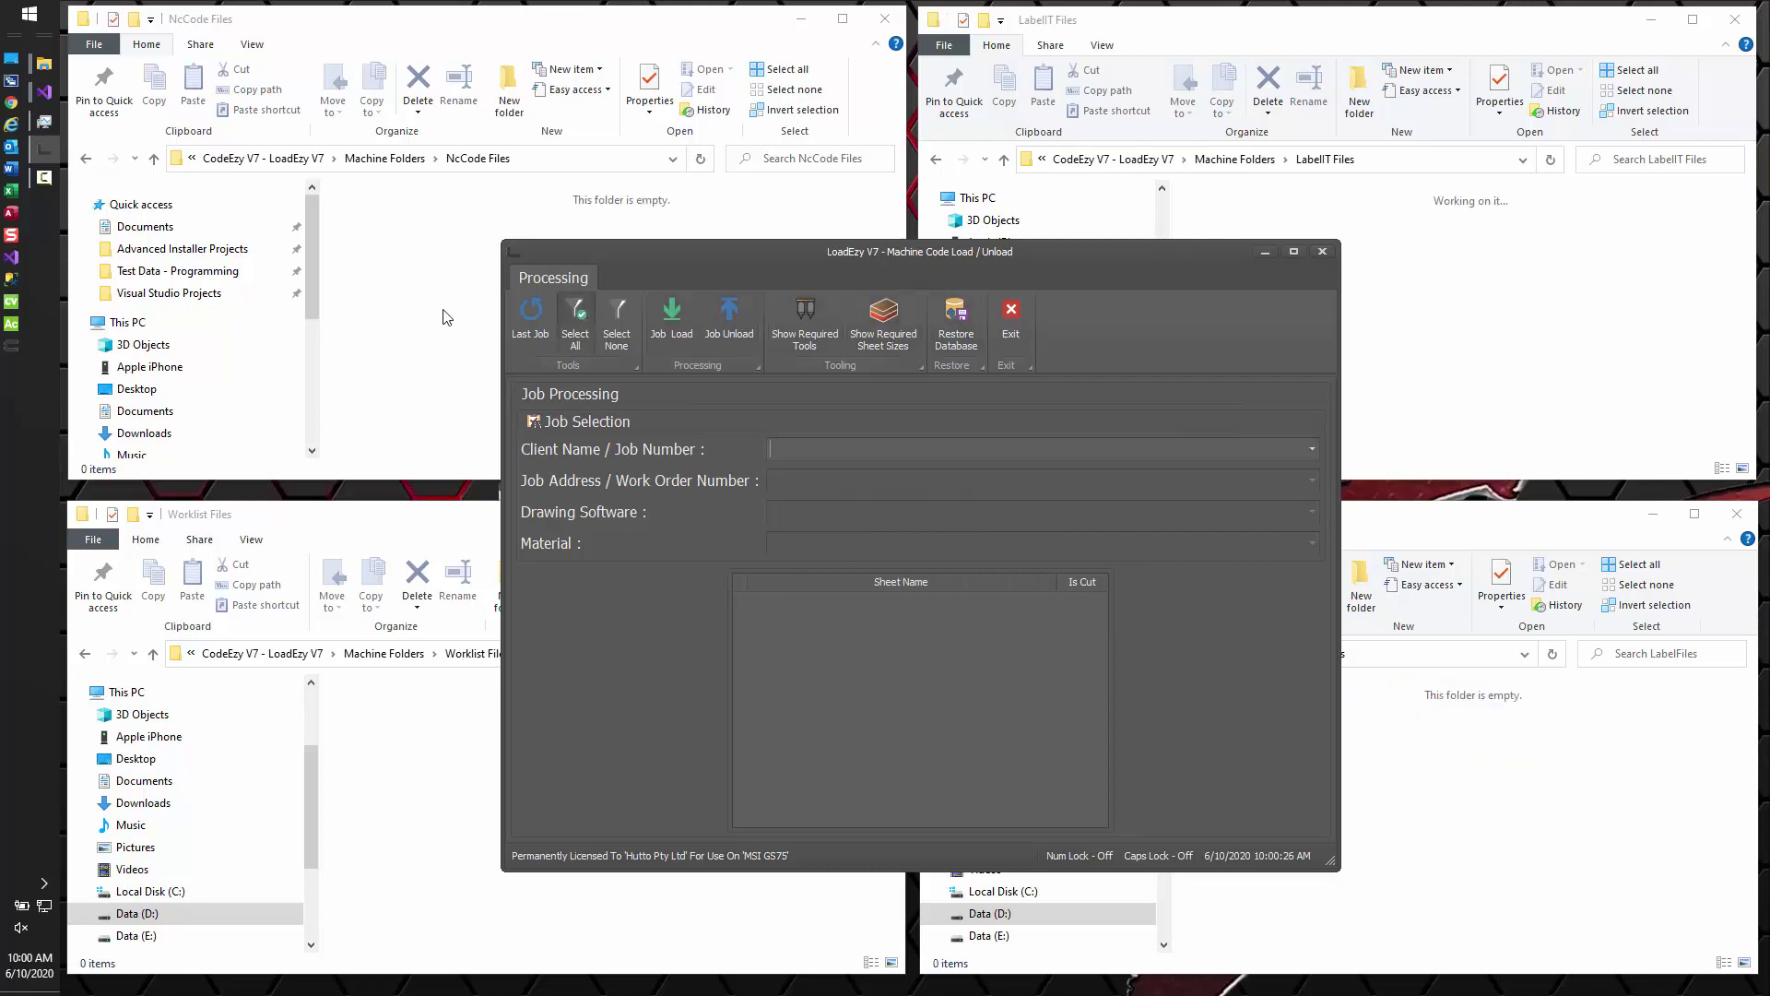
Recall the last job and change its material to HMRWhite16mm.
{"action": "left_click", "coordinate": [536, 321]}
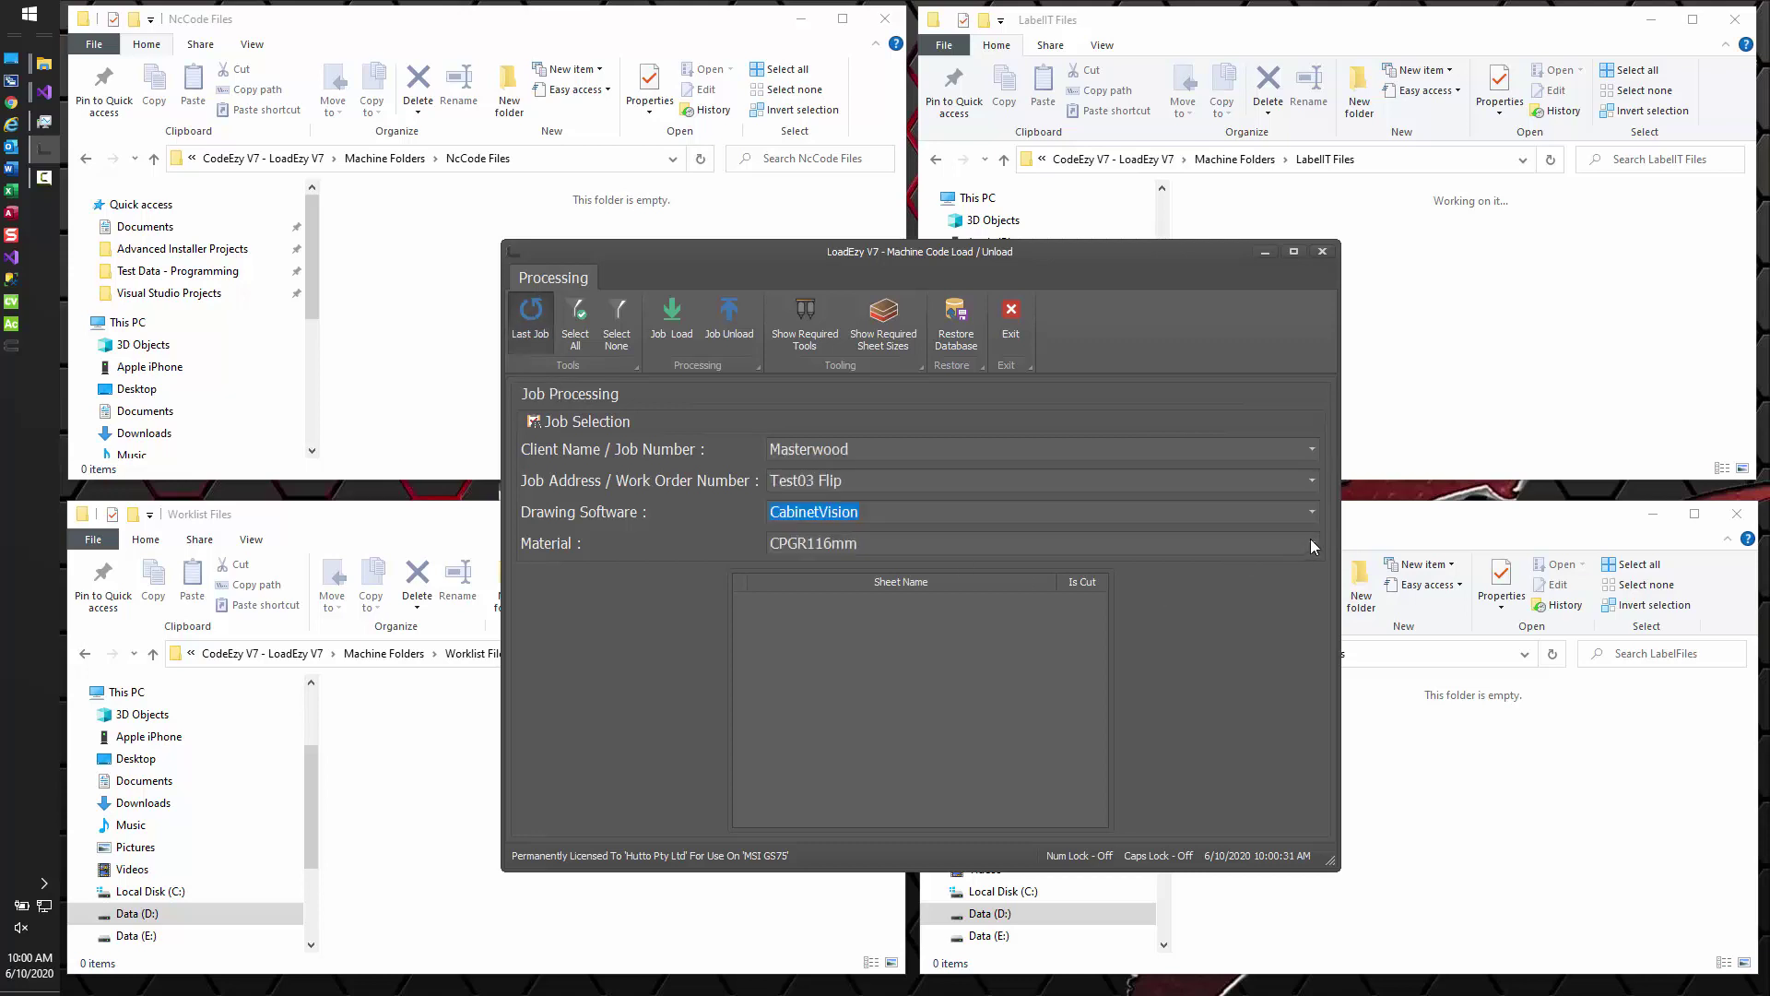
{"action": "left_click", "coordinate": [1311, 544]}
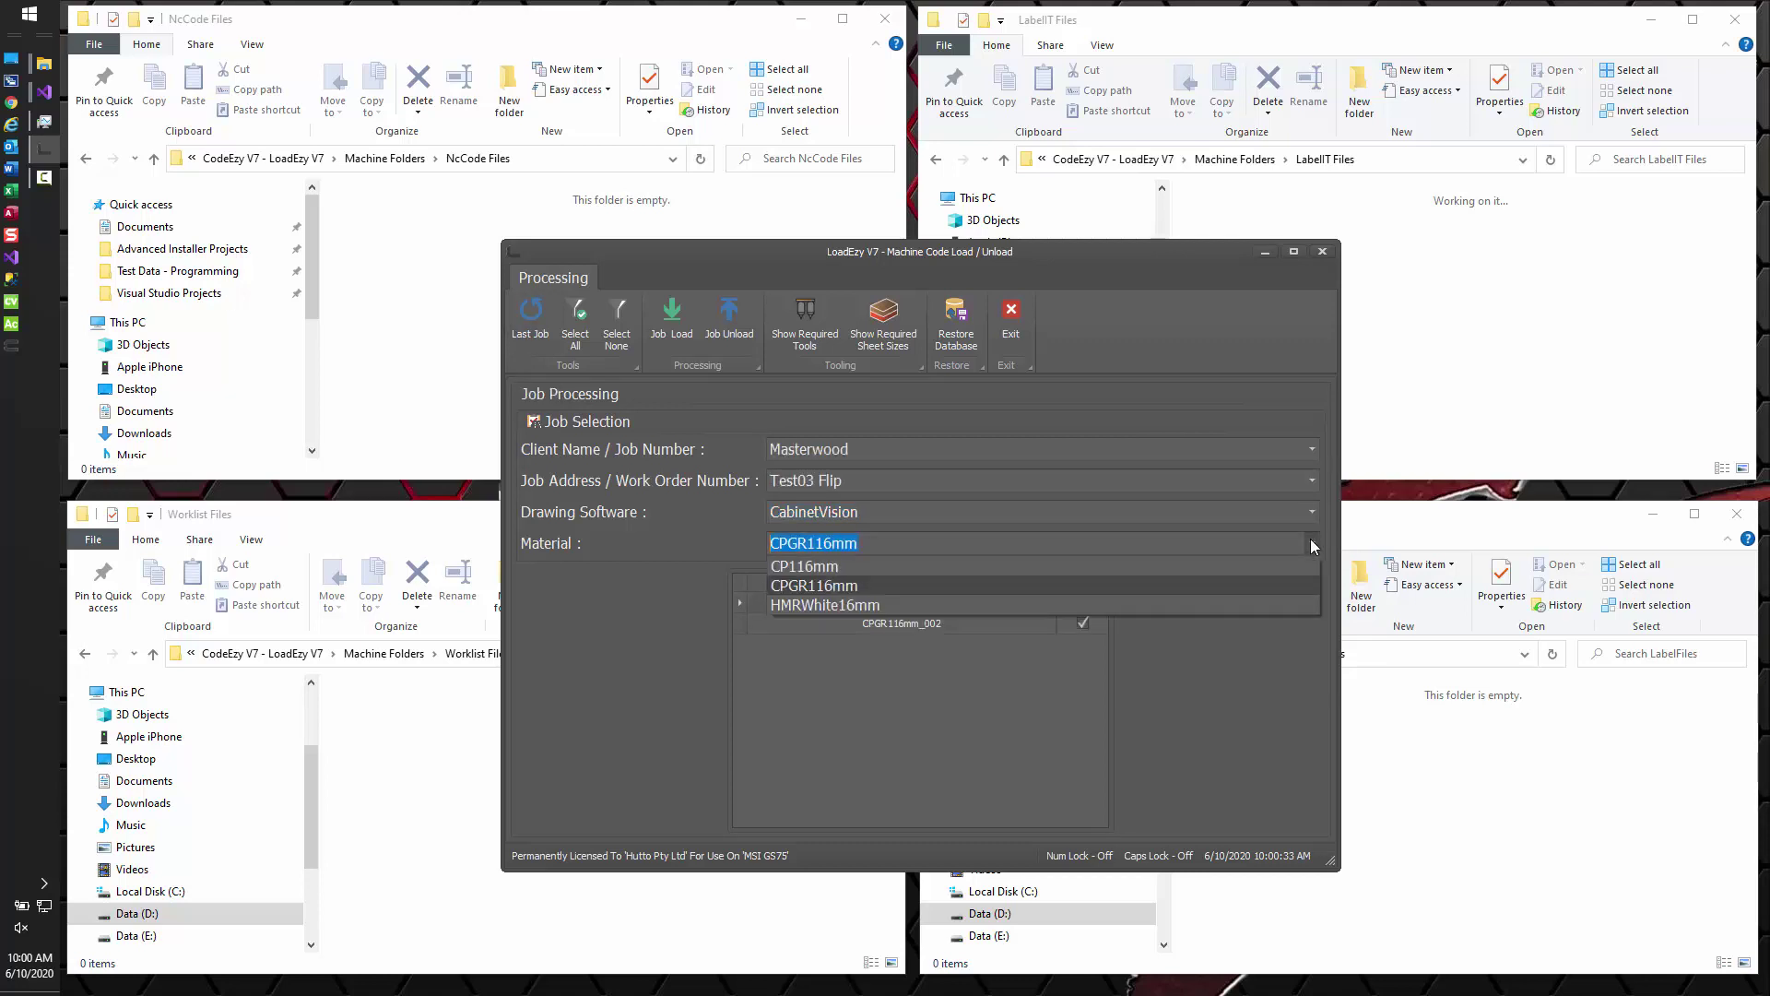
{"action": "left_click", "coordinate": [839, 606]}
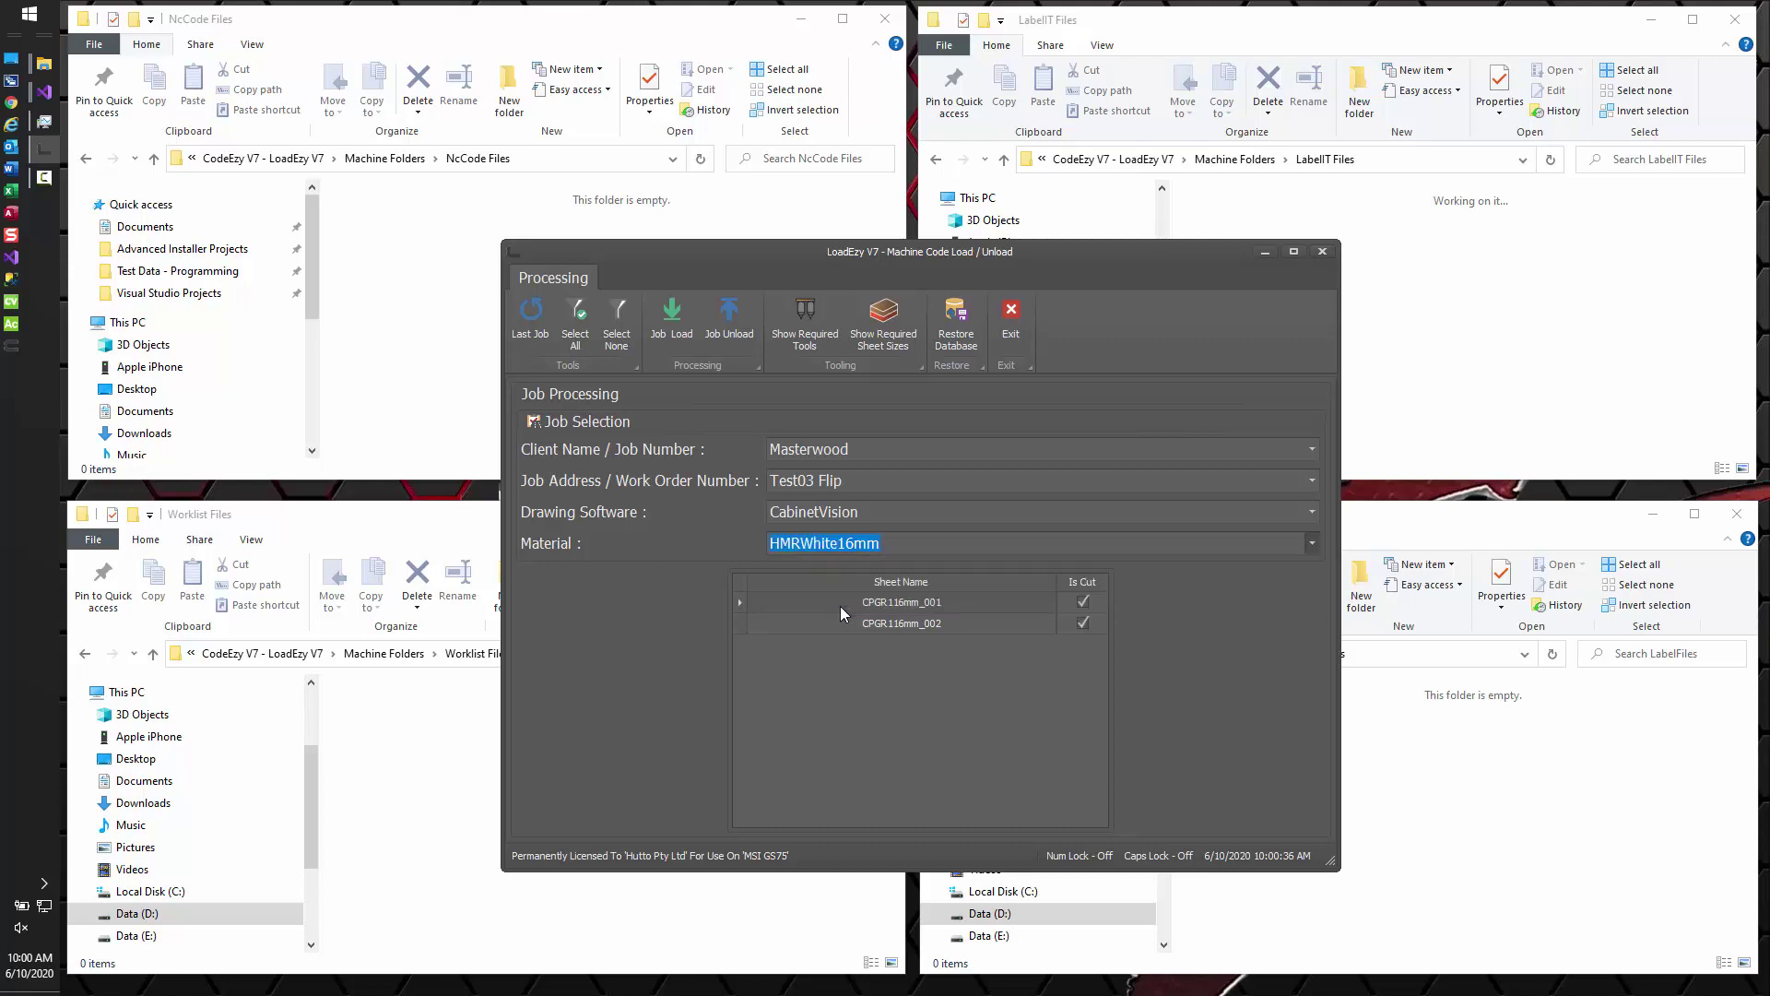
Check the cut marks at the end of the HMRWhite16mm sheet list and load the job, acknowledging the copy message.
{"action": "scroll", "coordinate": [932, 644], "scroll_direction": "down", "scroll_amount": 2}
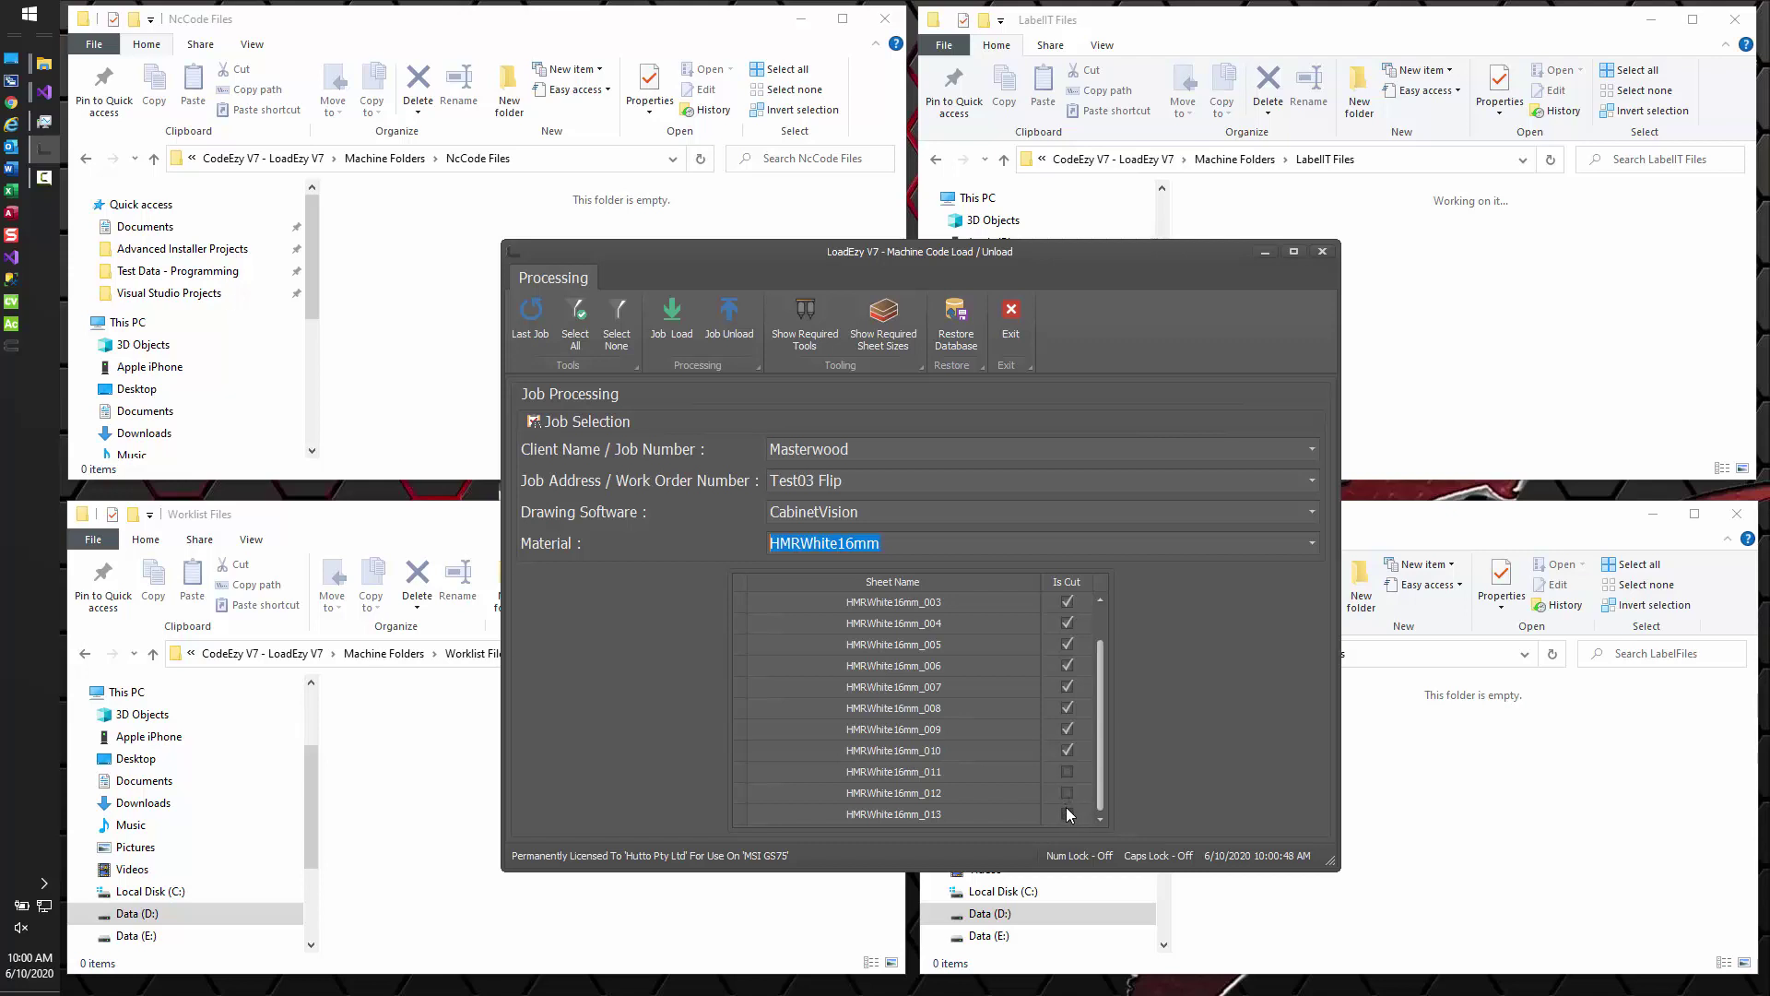
{"action": "left_click", "coordinate": [670, 320]}
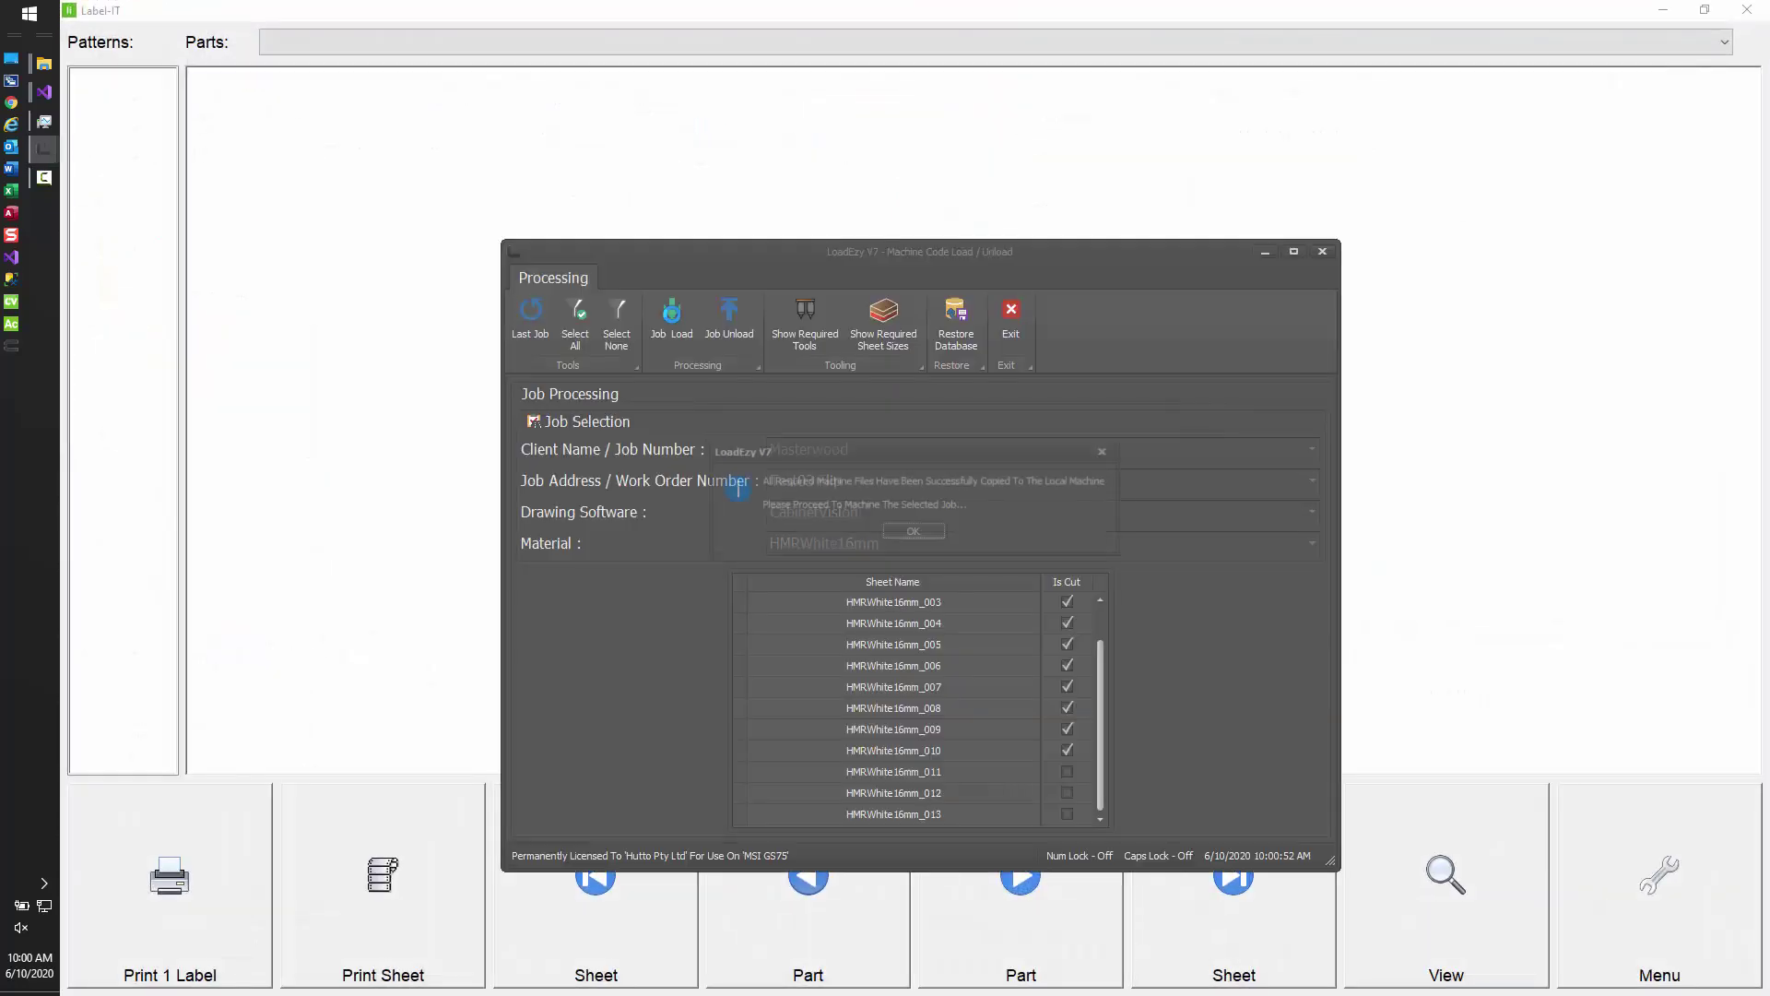
{"action": "left_click", "coordinate": [915, 533]}
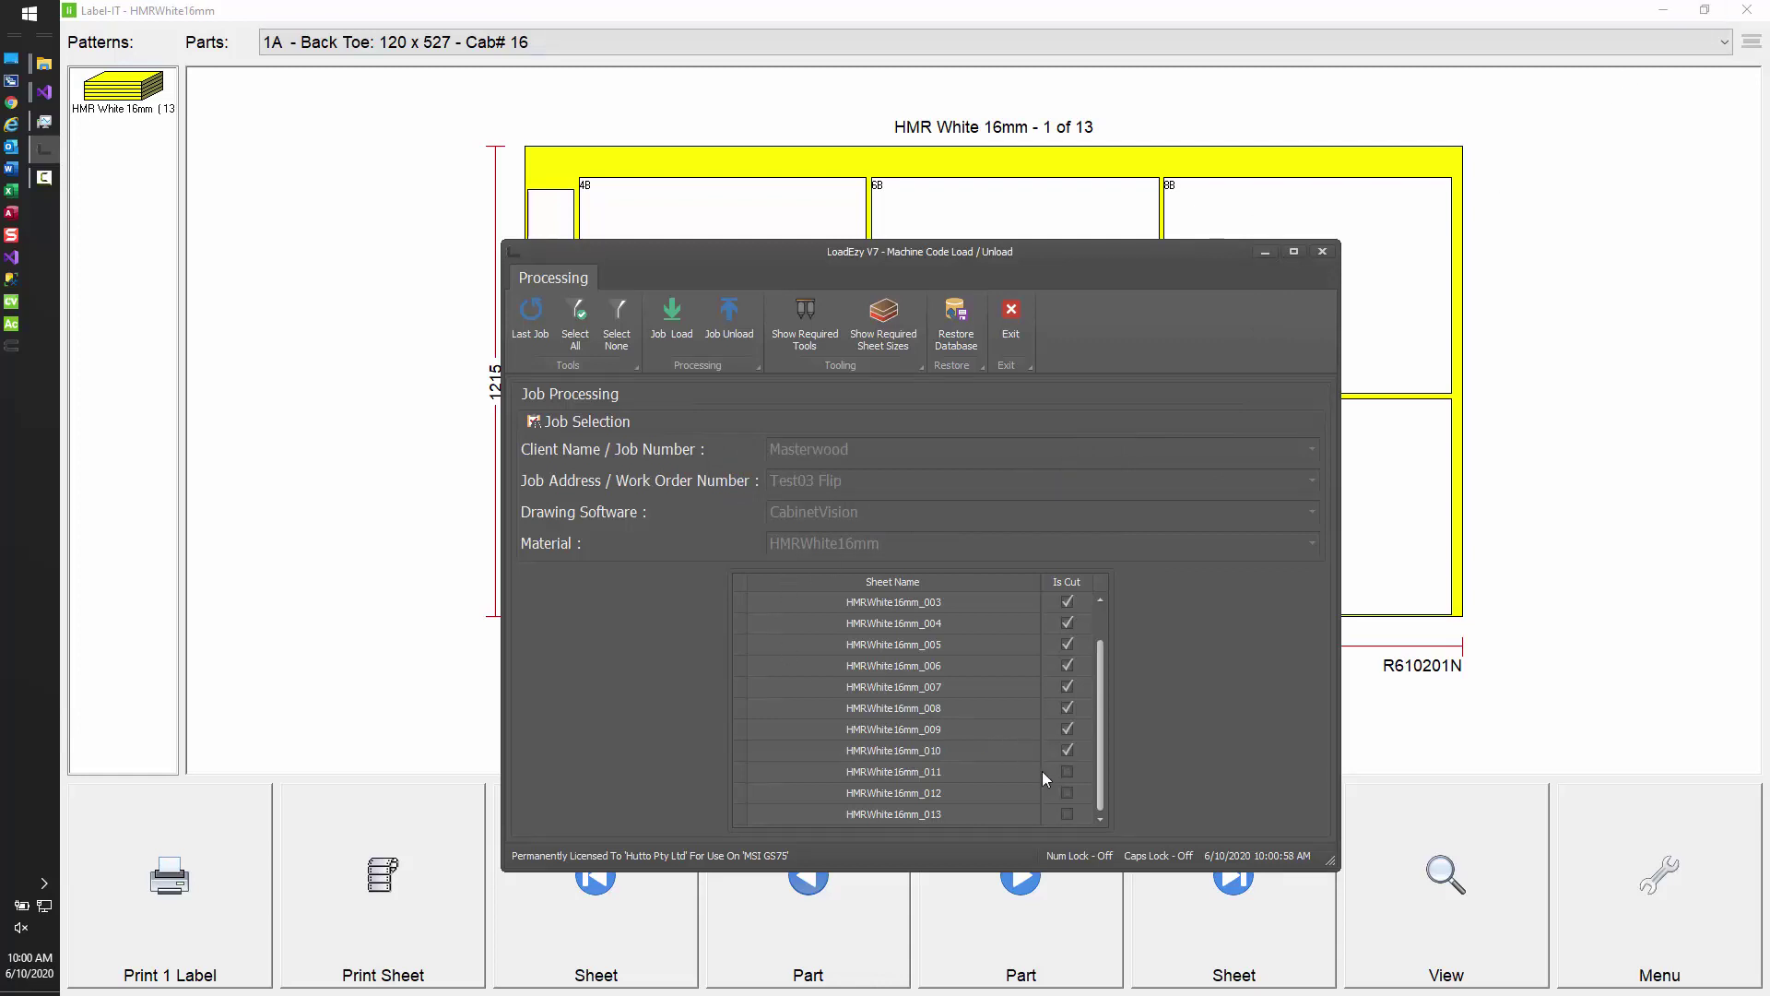
Mark sheets HMRWhite16mm_011, HMRWhite16mm_012 and HMRWhite16mm_013 as cut and unload the job, accepting the request to close programs using machine files.
{"action": "left_click", "coordinate": [1067, 772]}
{"action": "left_click", "coordinate": [1065, 794]}
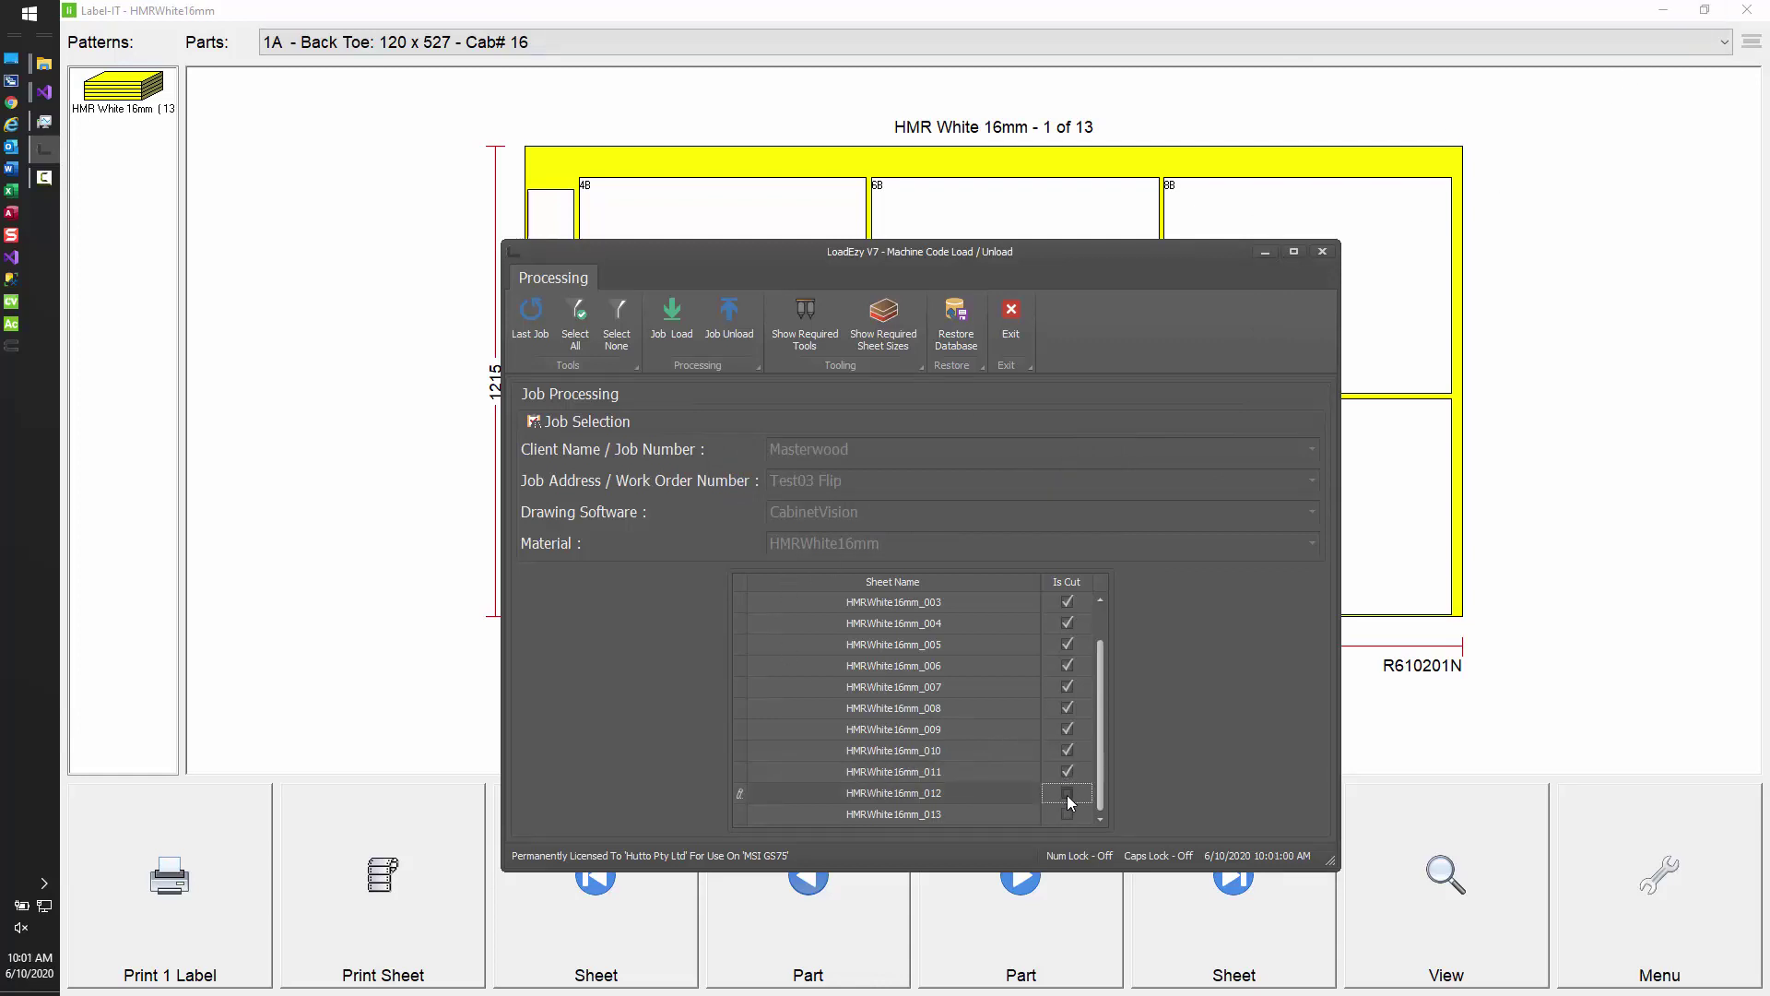
{"action": "left_click", "coordinate": [1066, 812]}
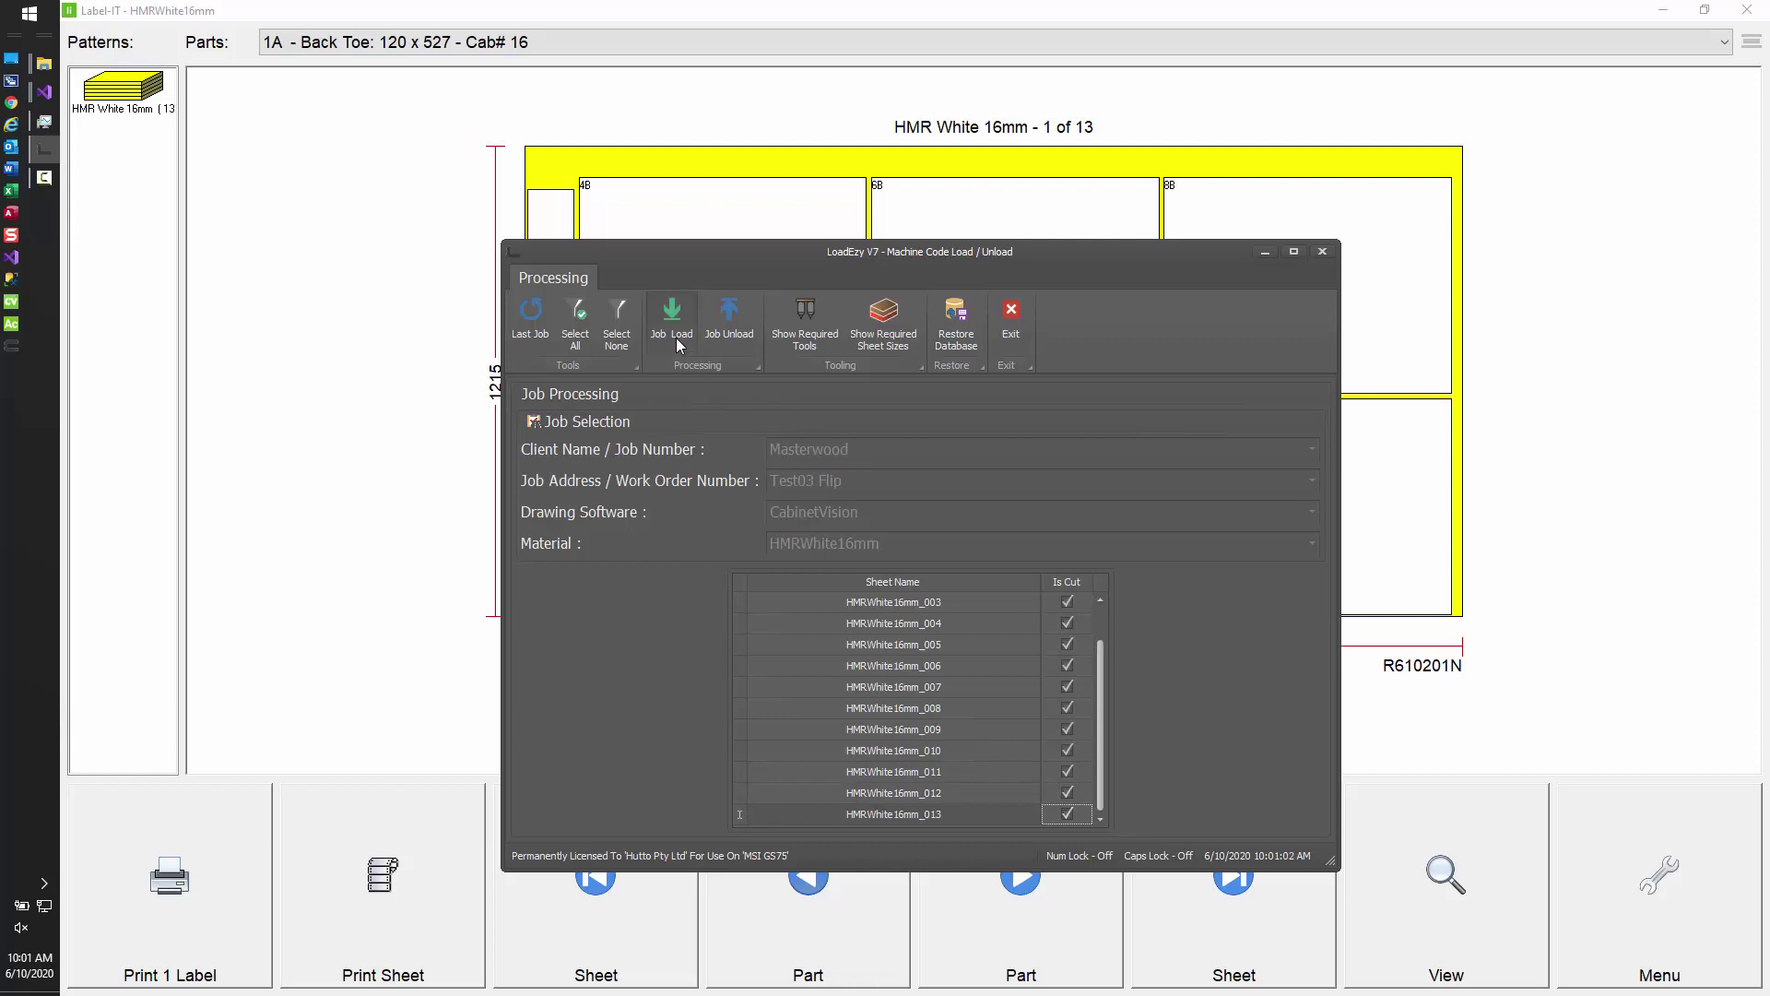
{"action": "left_click", "coordinate": [729, 328]}
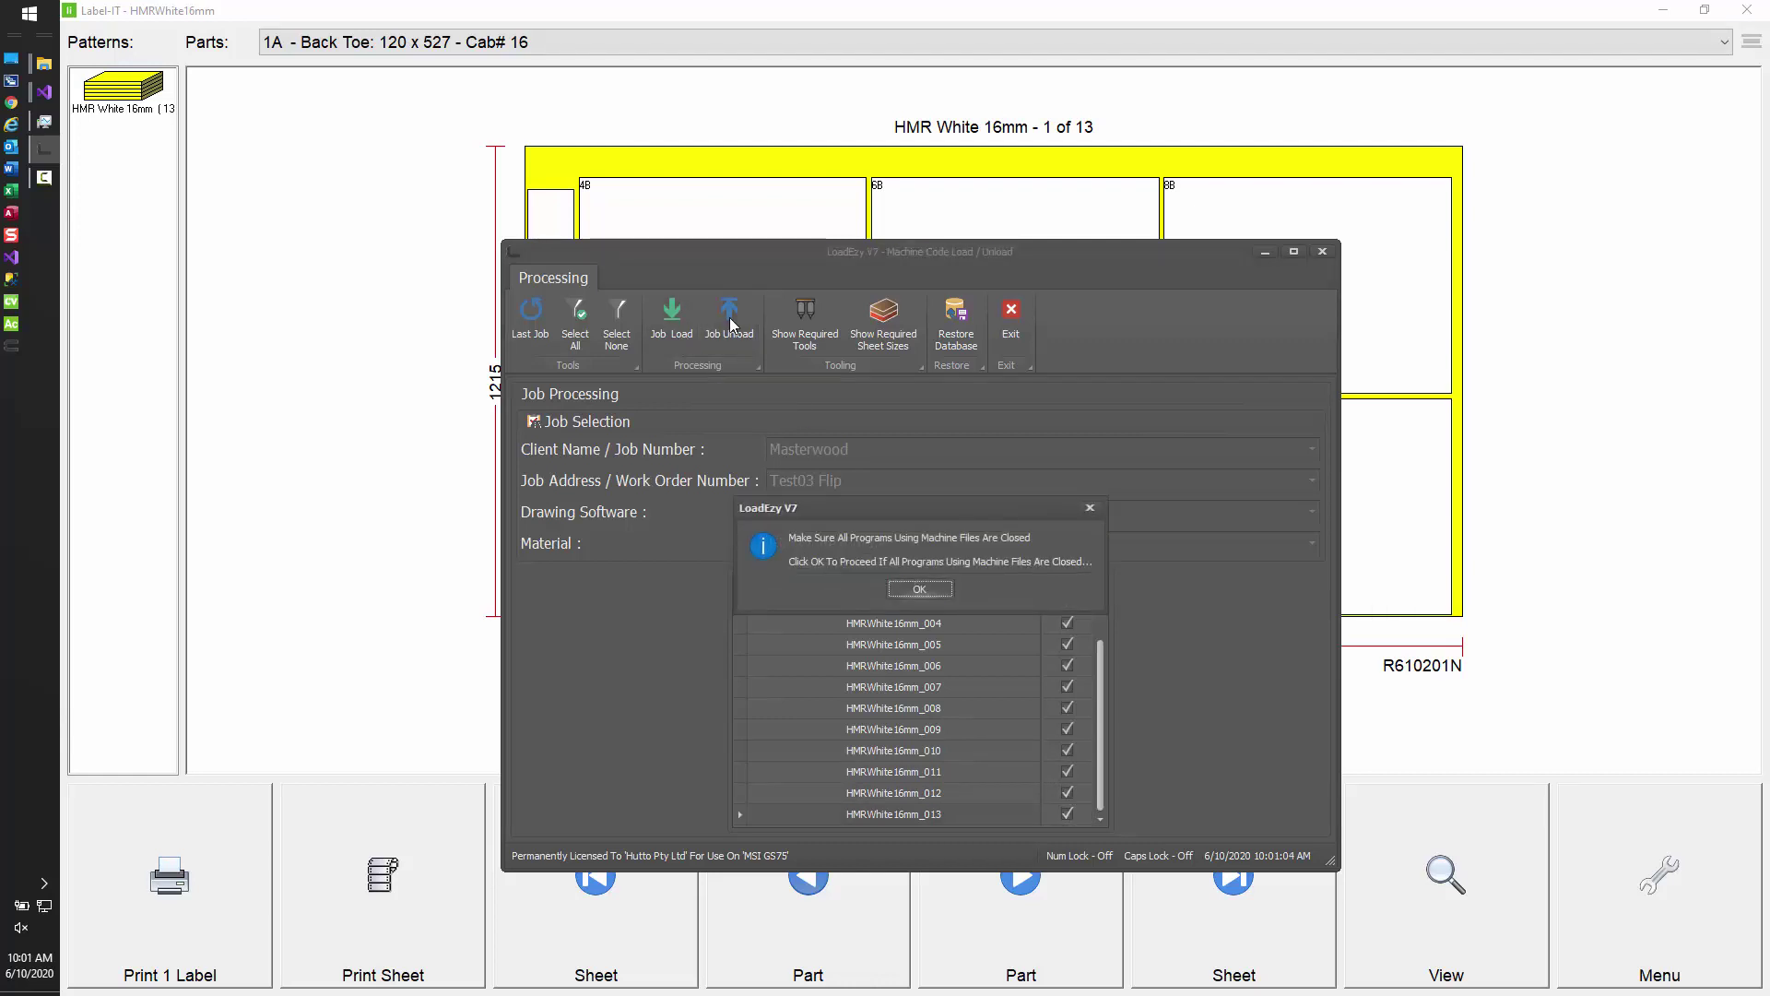
{"action": "left_click", "coordinate": [901, 588]}
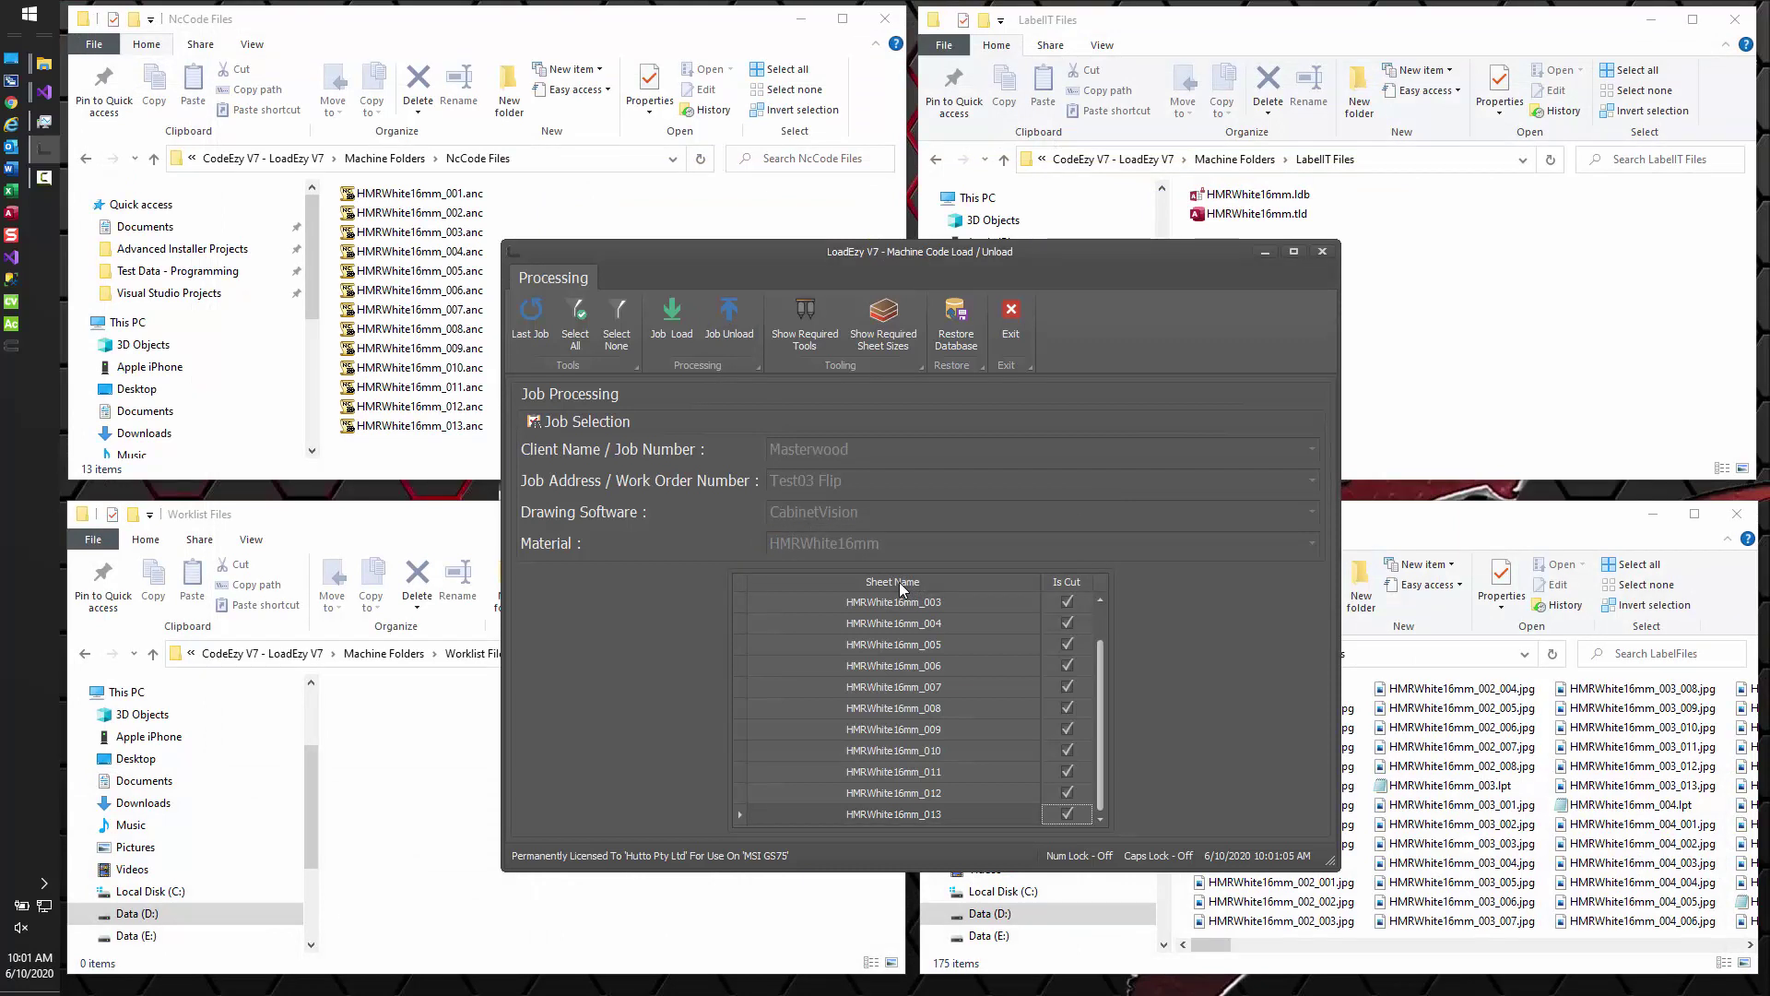
Recall the last HMRWhite16mm job and load it again, confirming the load of a fully cut job and acknowledging the copy message.
{"action": "left_click", "coordinate": [531, 322]}
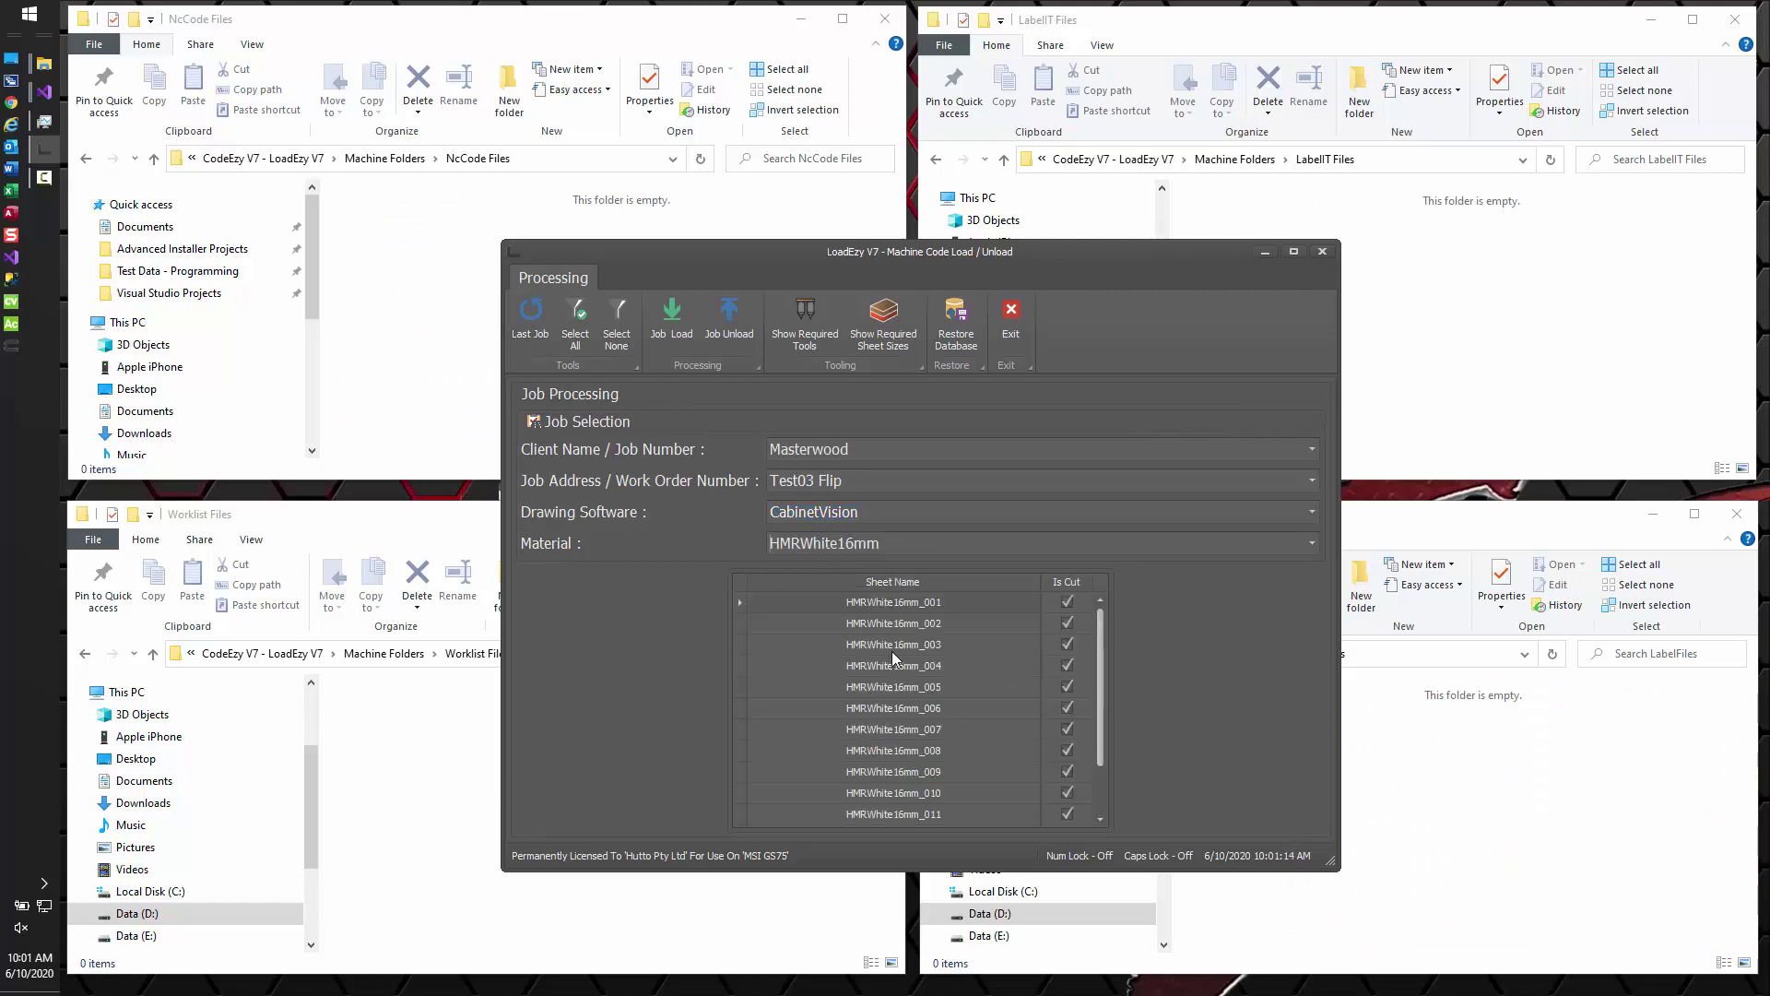
{"action": "scroll", "coordinate": [913, 682], "scroll_direction": "down", "scroll_amount": 1}
{"action": "scroll", "coordinate": [922, 695], "scroll_direction": "up", "scroll_amount": 1}
{"action": "scroll", "coordinate": [922, 695], "scroll_direction": "down", "scroll_amount": 1}
{"action": "left_click", "coordinate": [671, 318]}
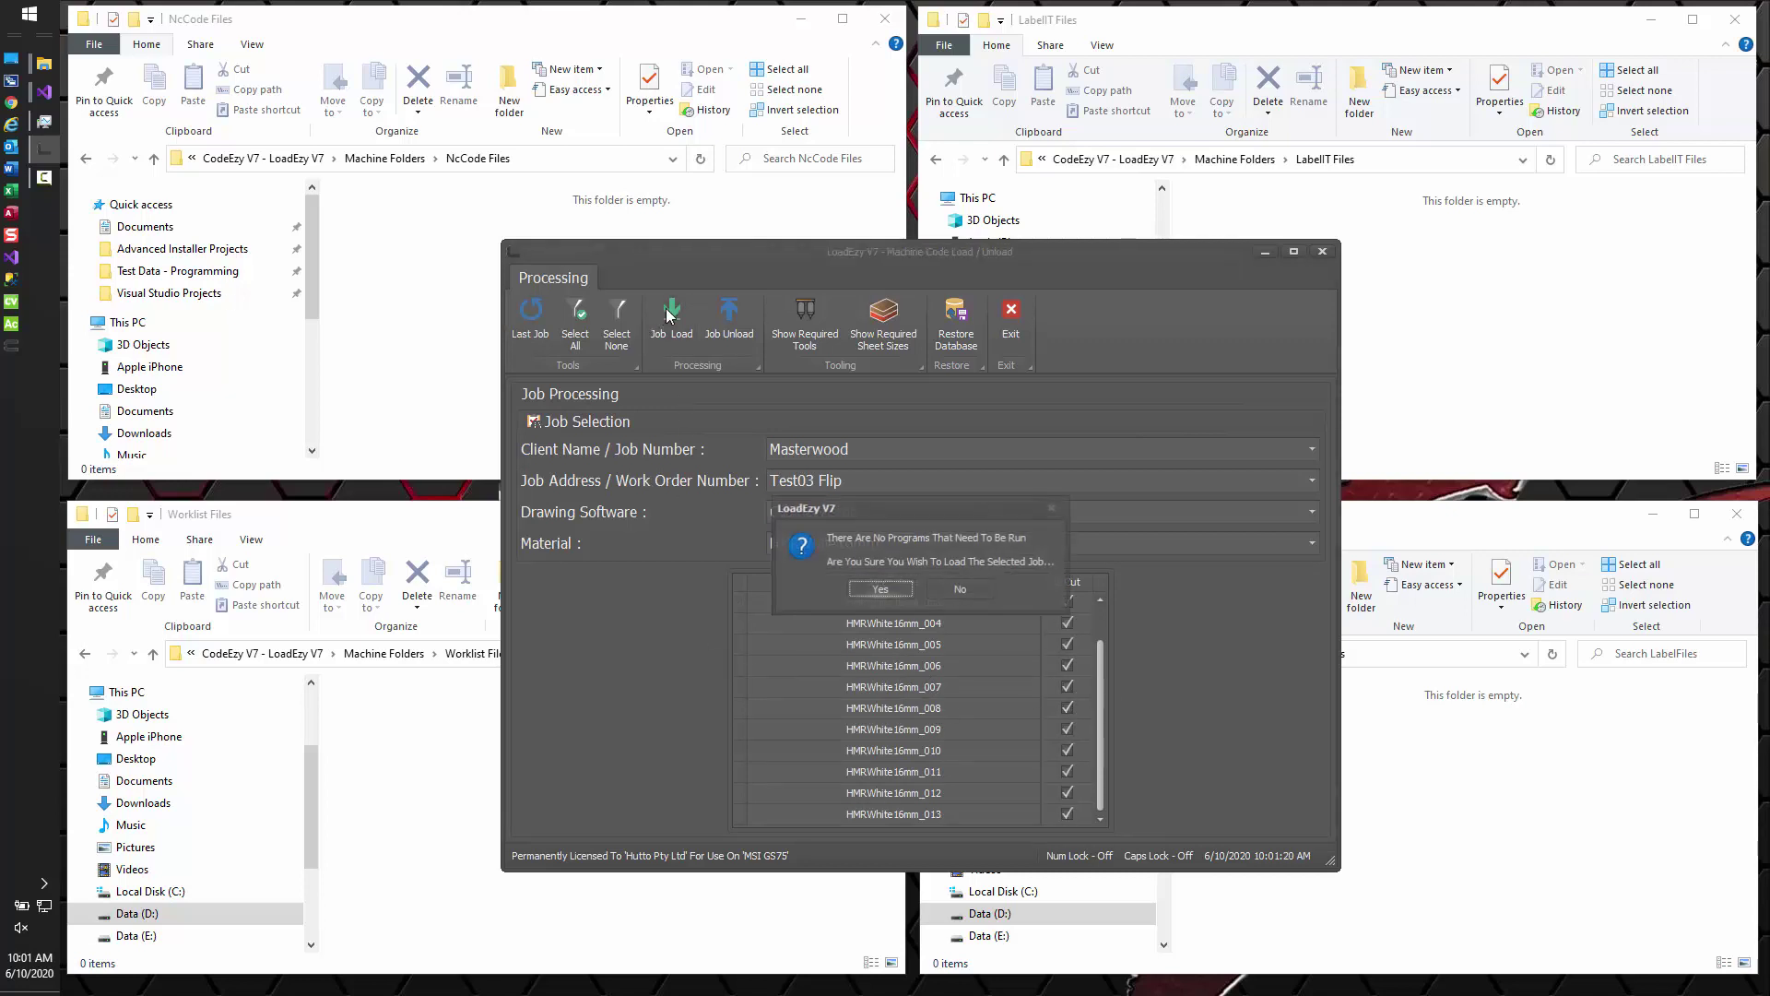
{"action": "left_click", "coordinate": [882, 593]}
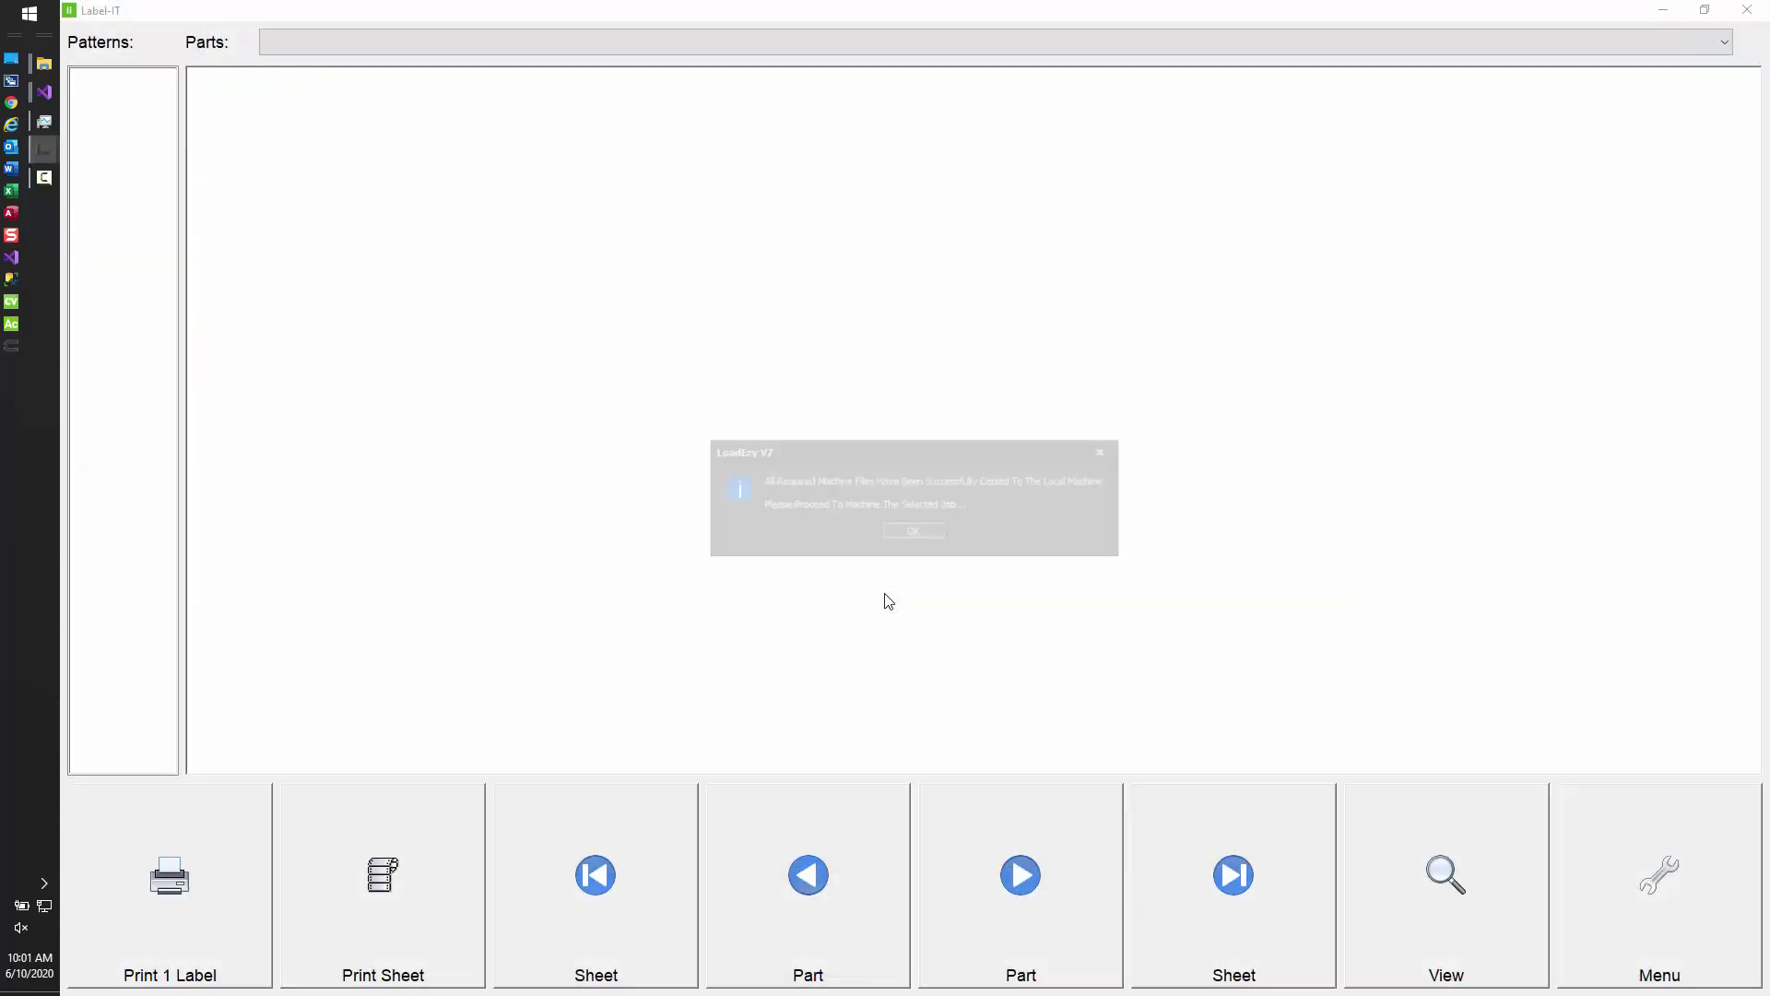
{"action": "left_click", "coordinate": [913, 531]}
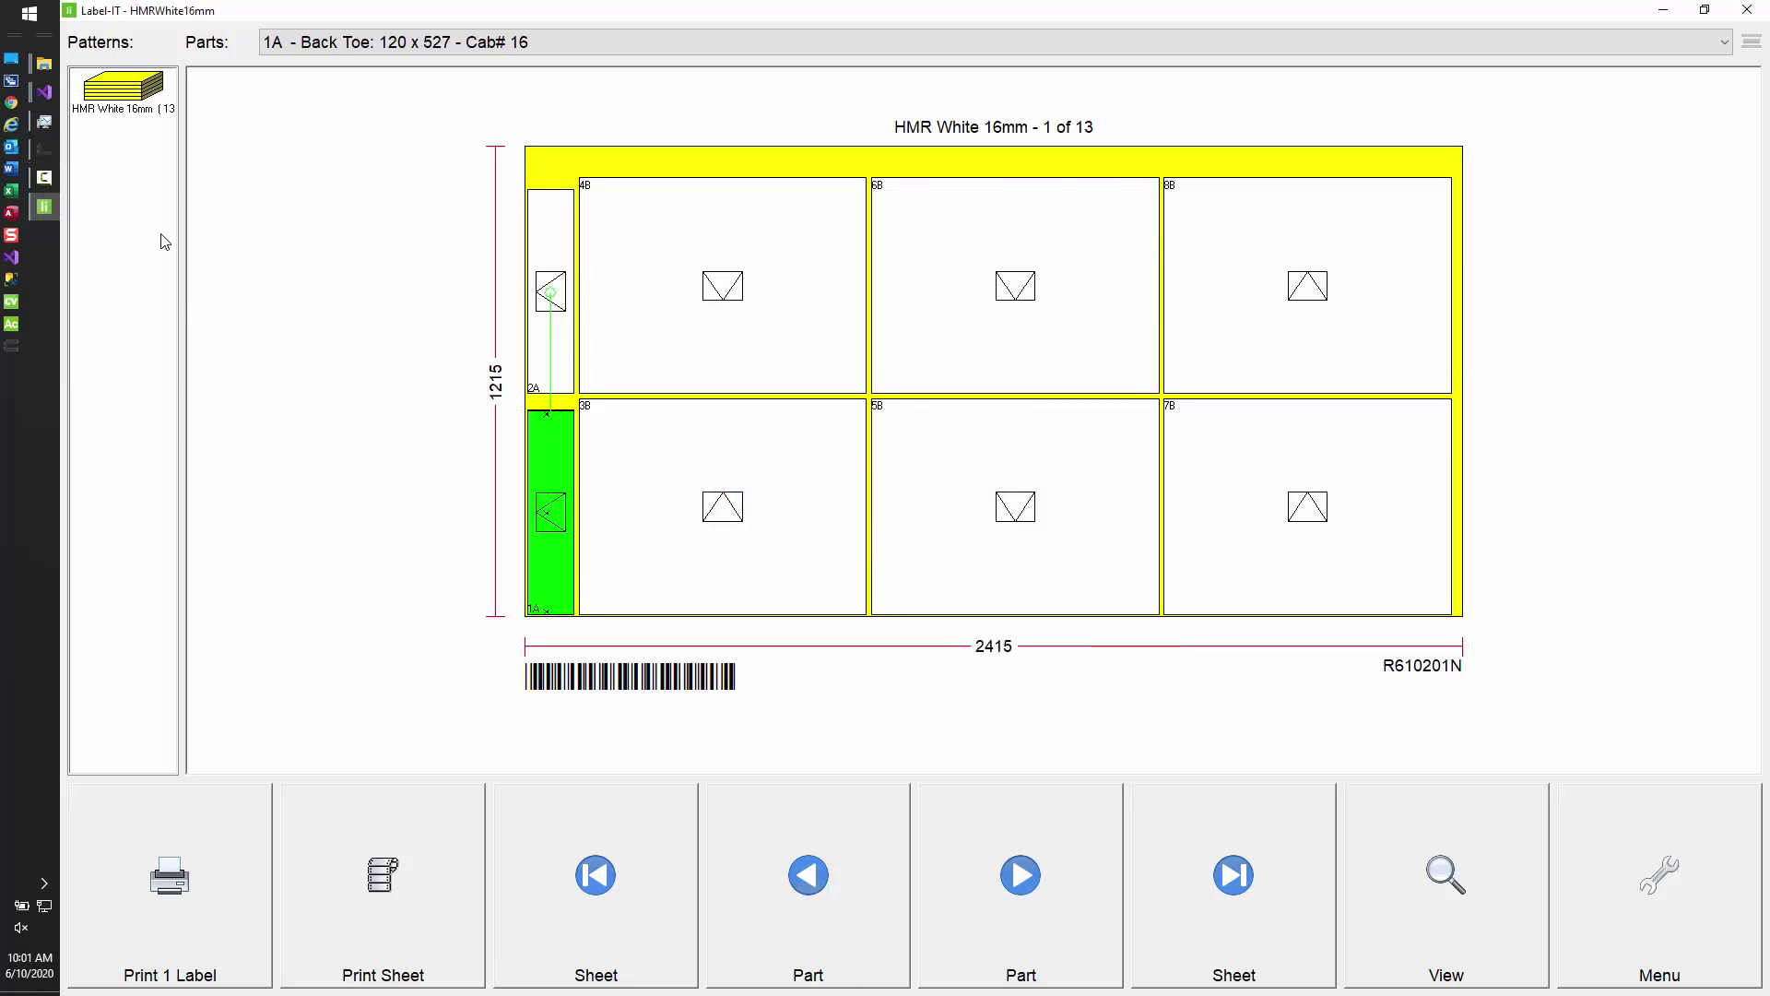
Switch to LoadEzy and view the loaded job's required tools and required sheet sizes, closing each window after reading it.
{"action": "left_click", "coordinate": [44, 149]}
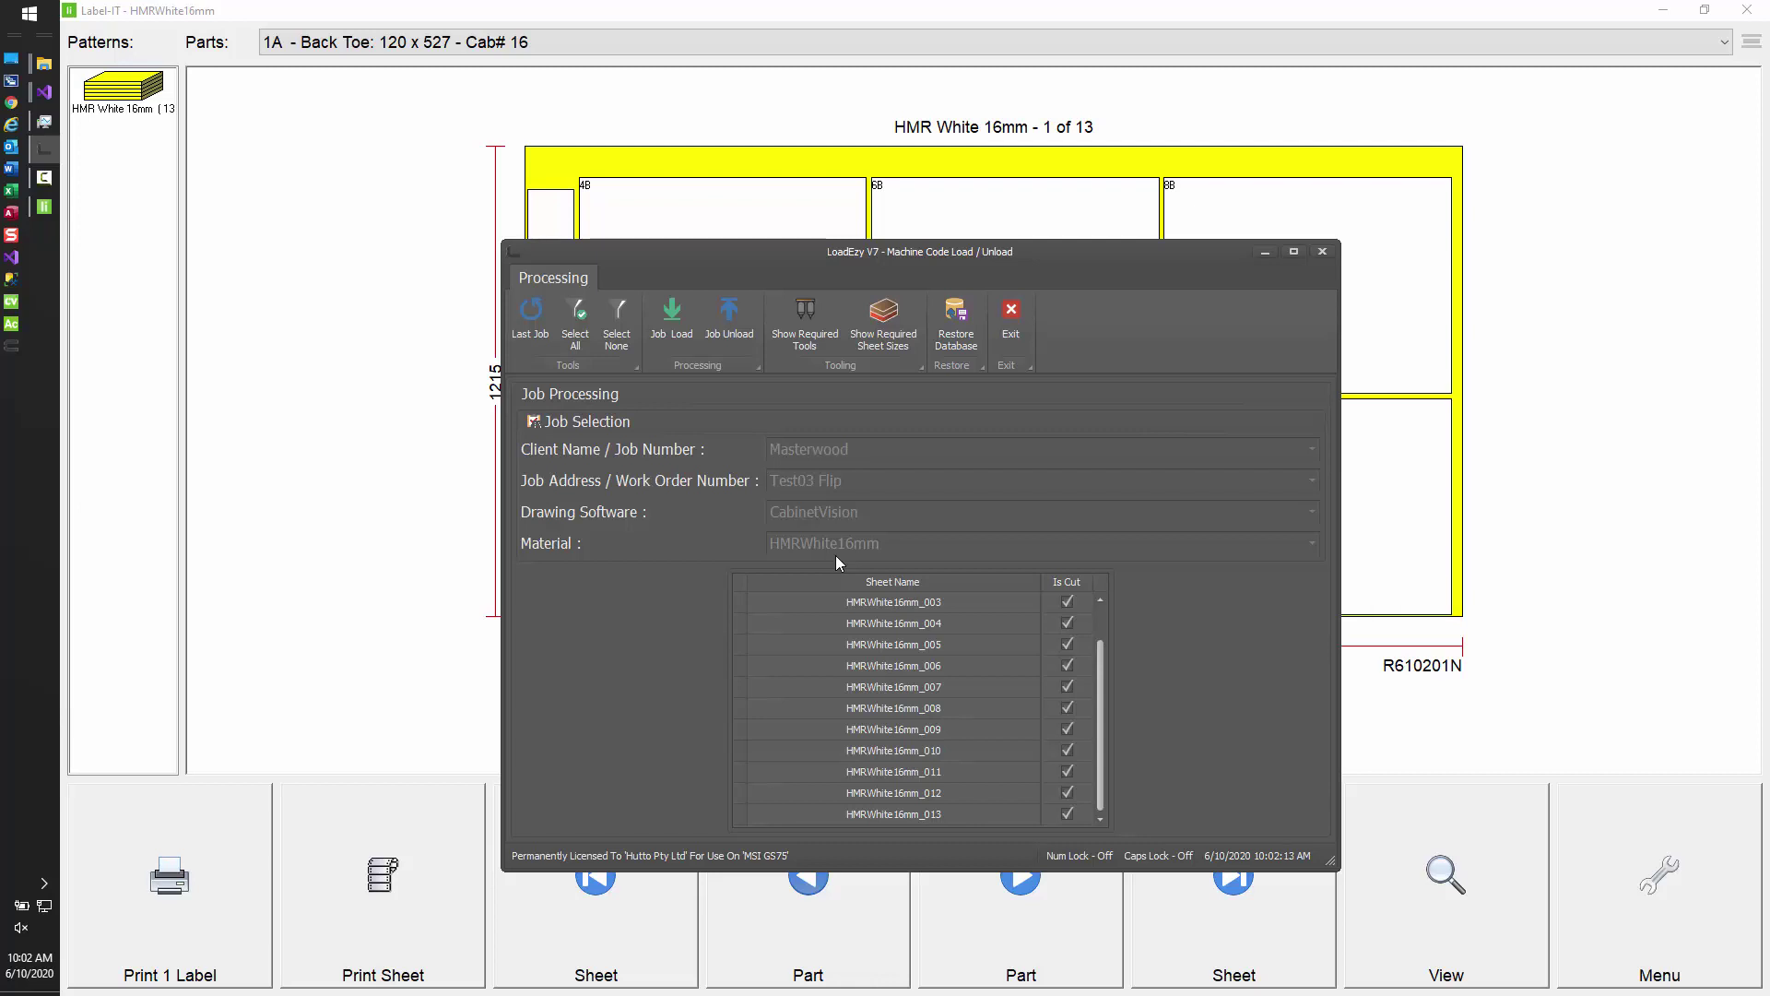
{"action": "left_click", "coordinate": [803, 325]}
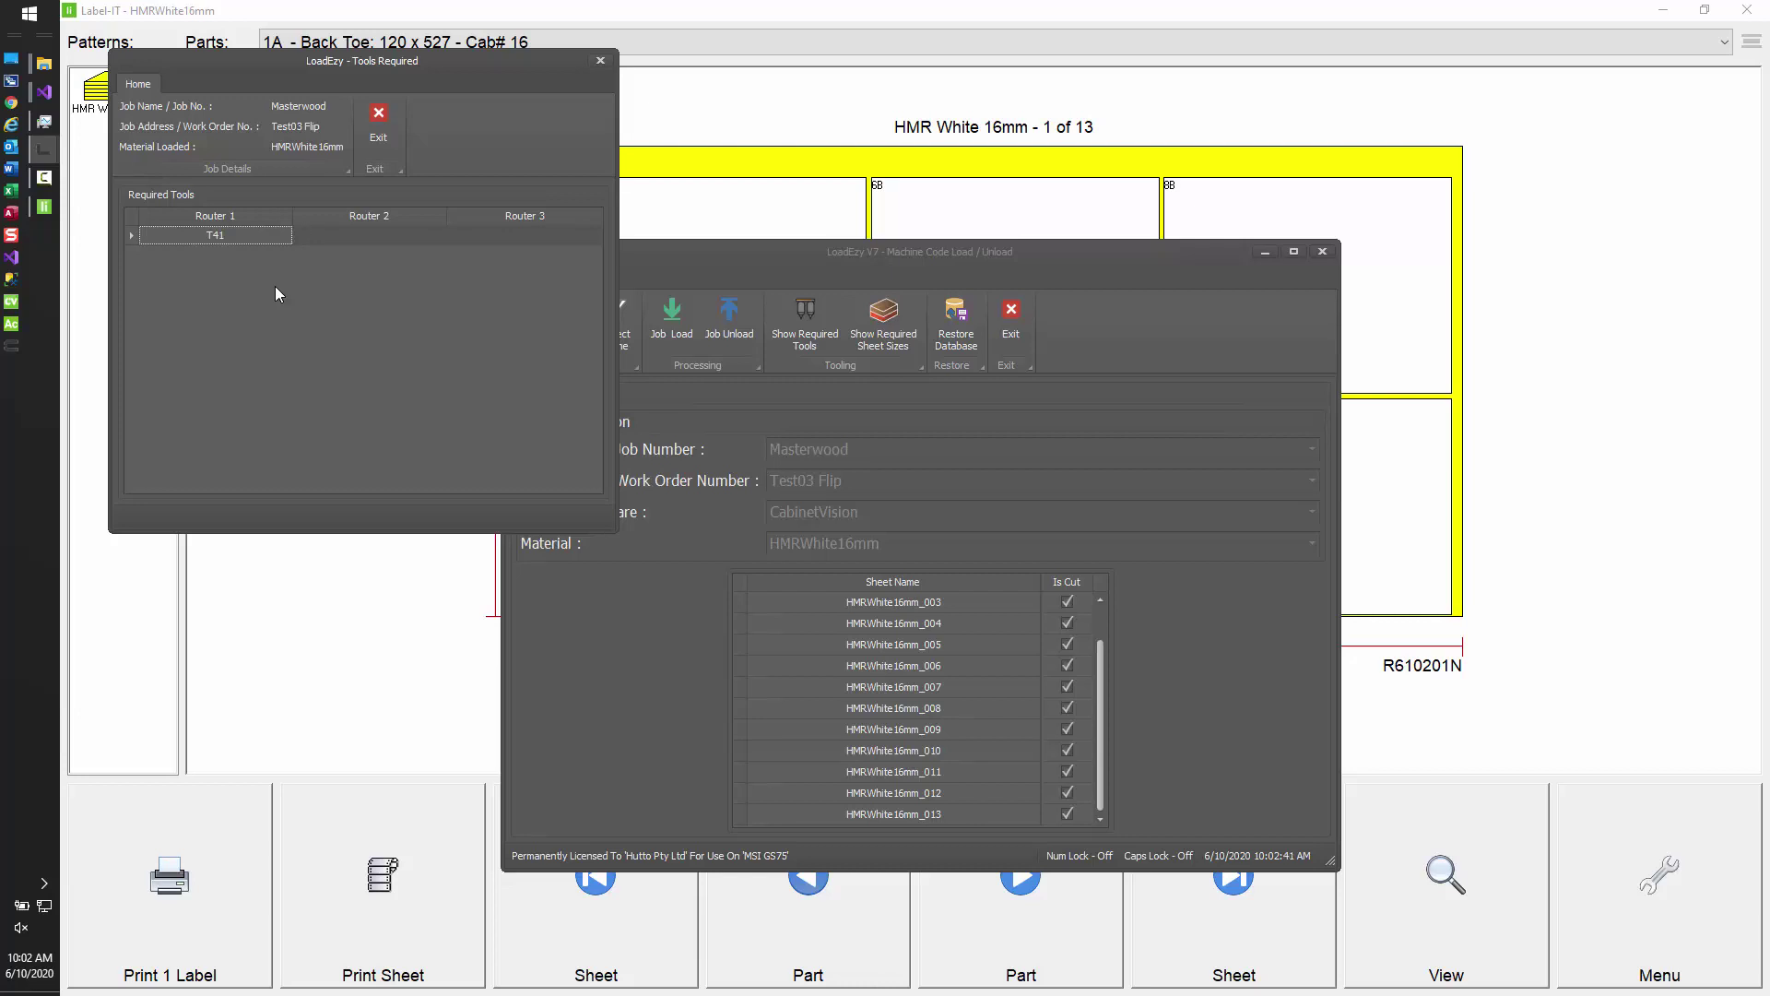
{"action": "left_click", "coordinate": [379, 125]}
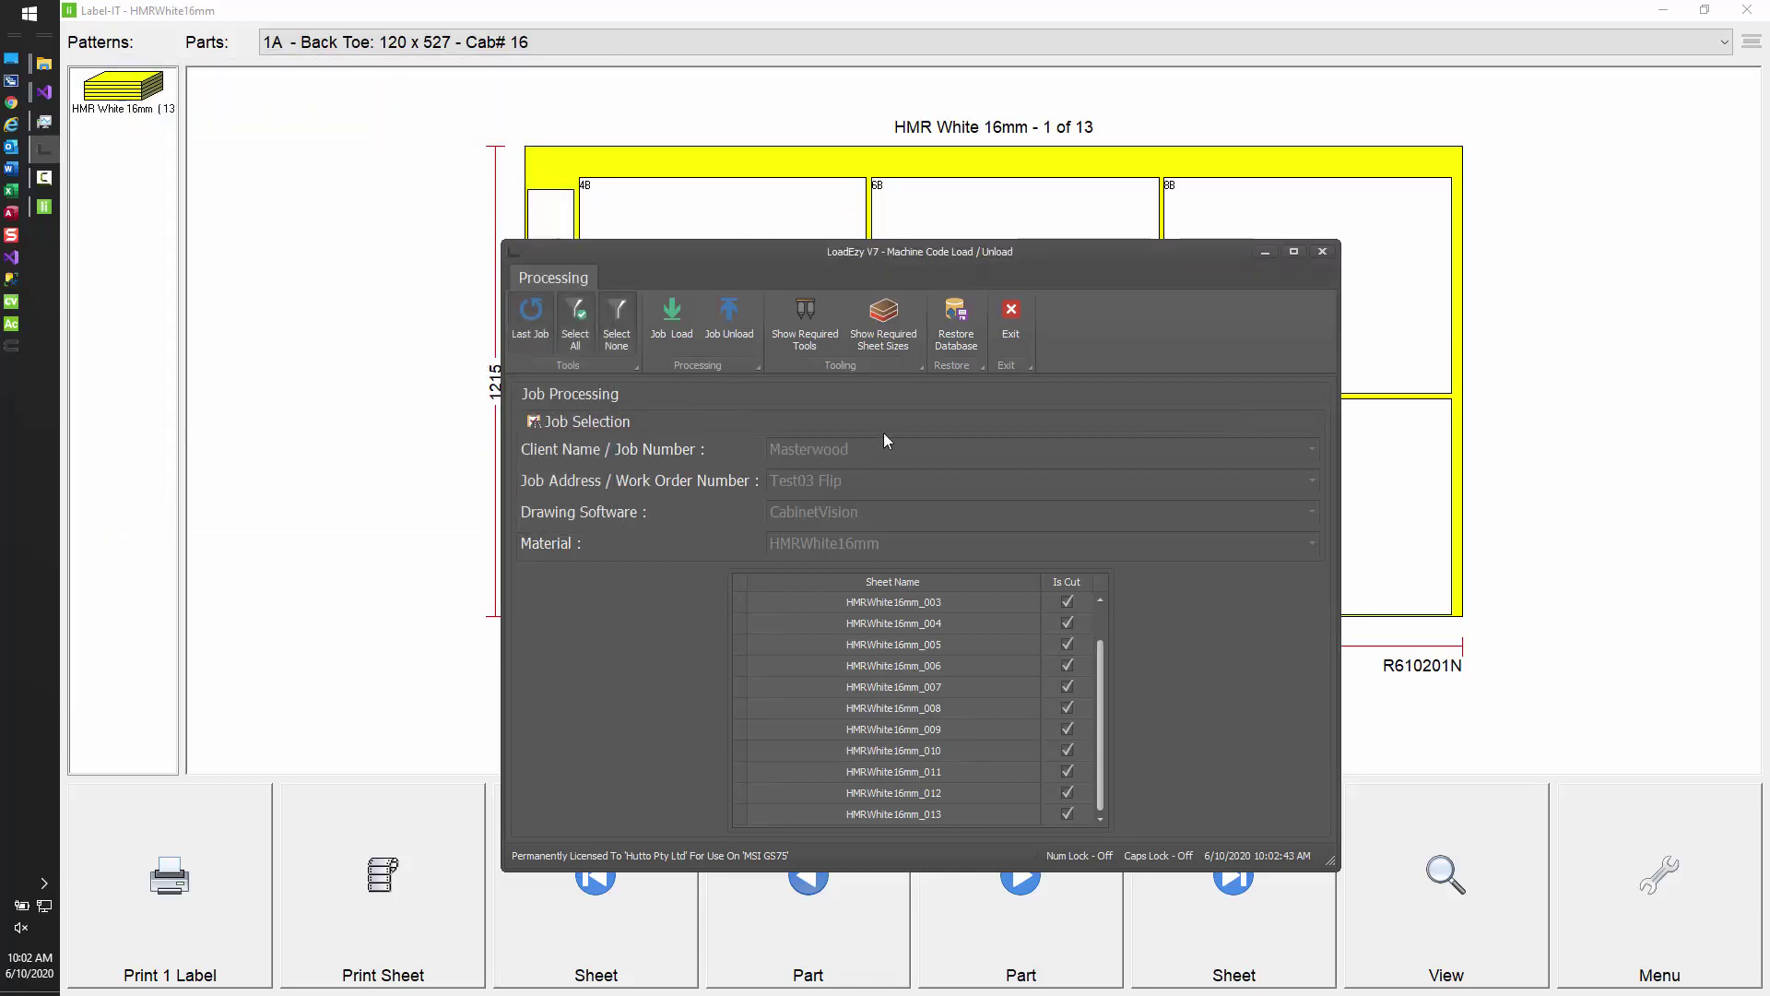
{"action": "left_click", "coordinate": [876, 320]}
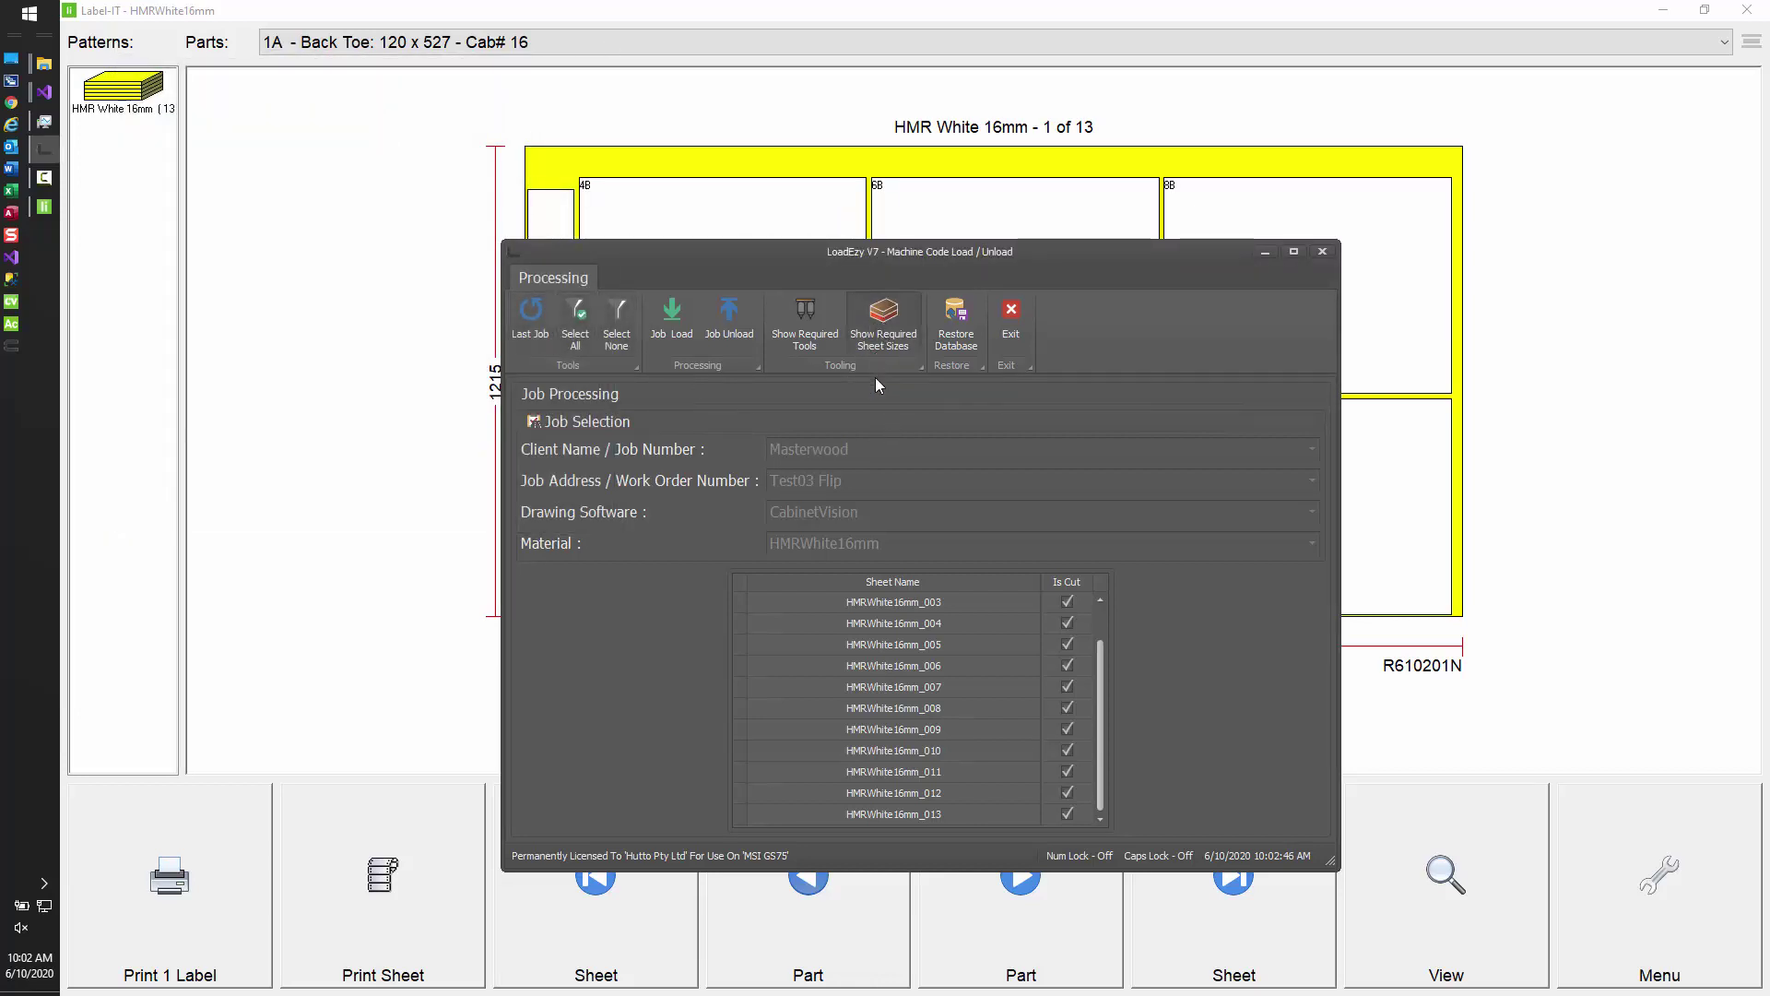
{"action": "left_click", "coordinate": [876, 319]}
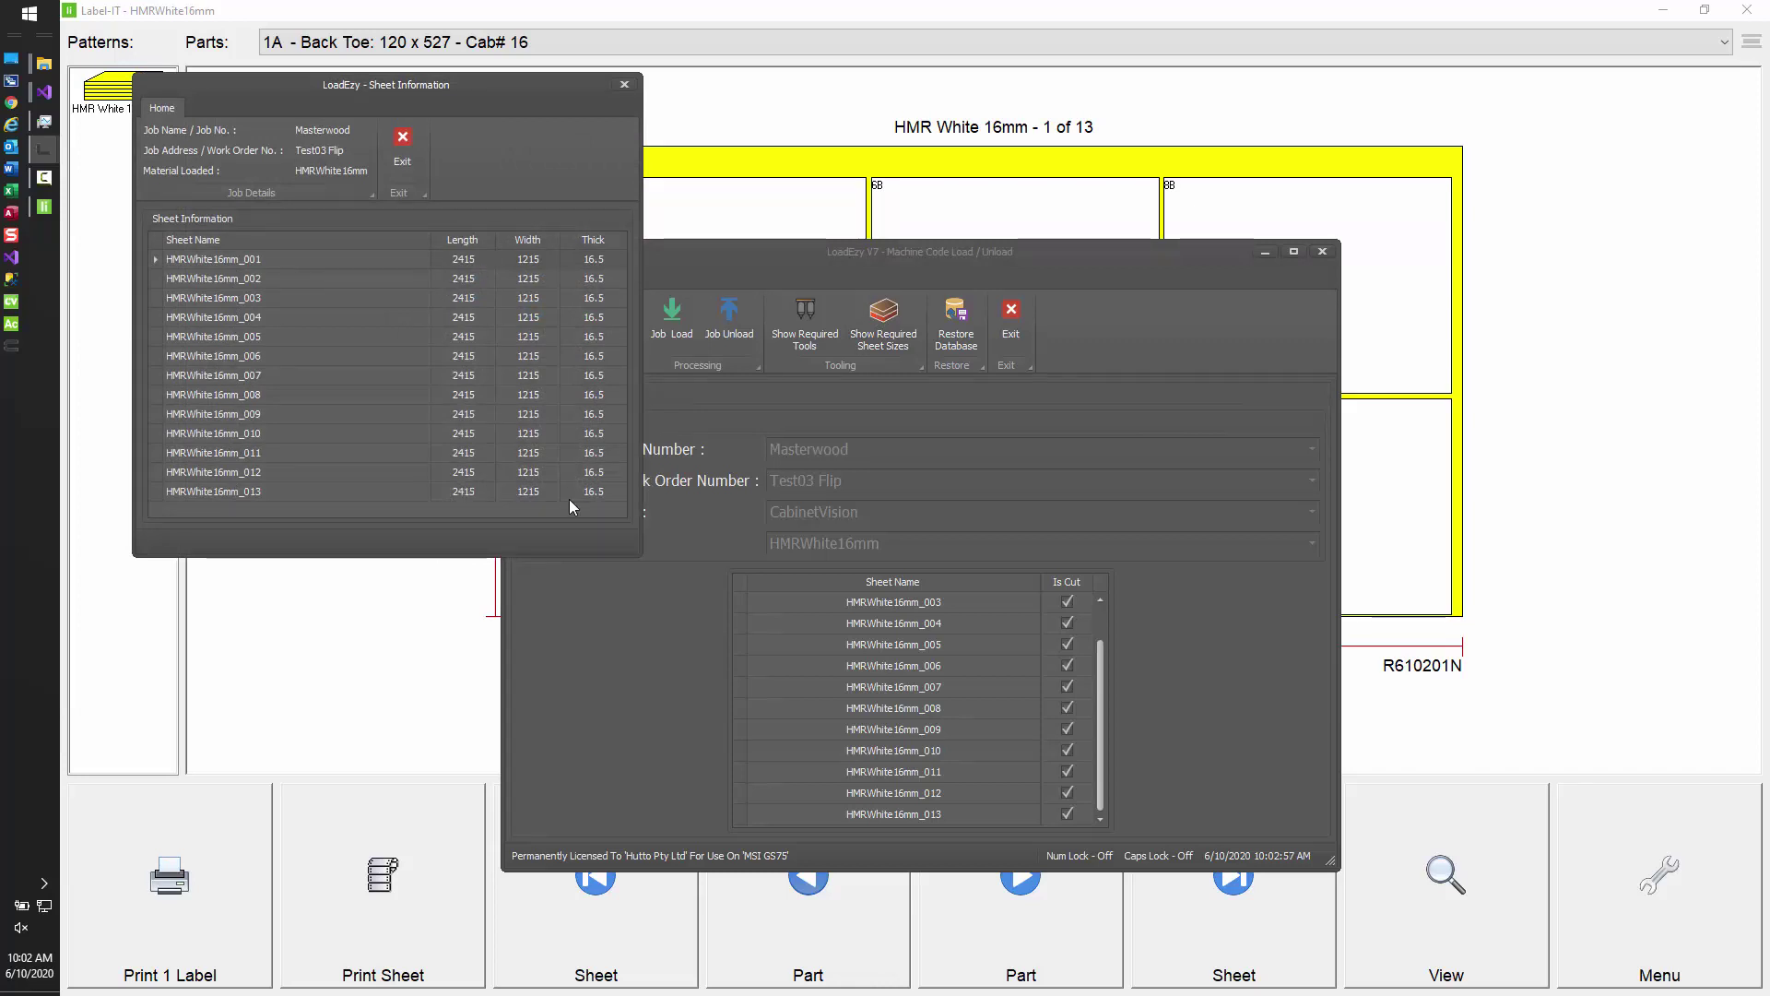
{"action": "left_click", "coordinate": [402, 148]}
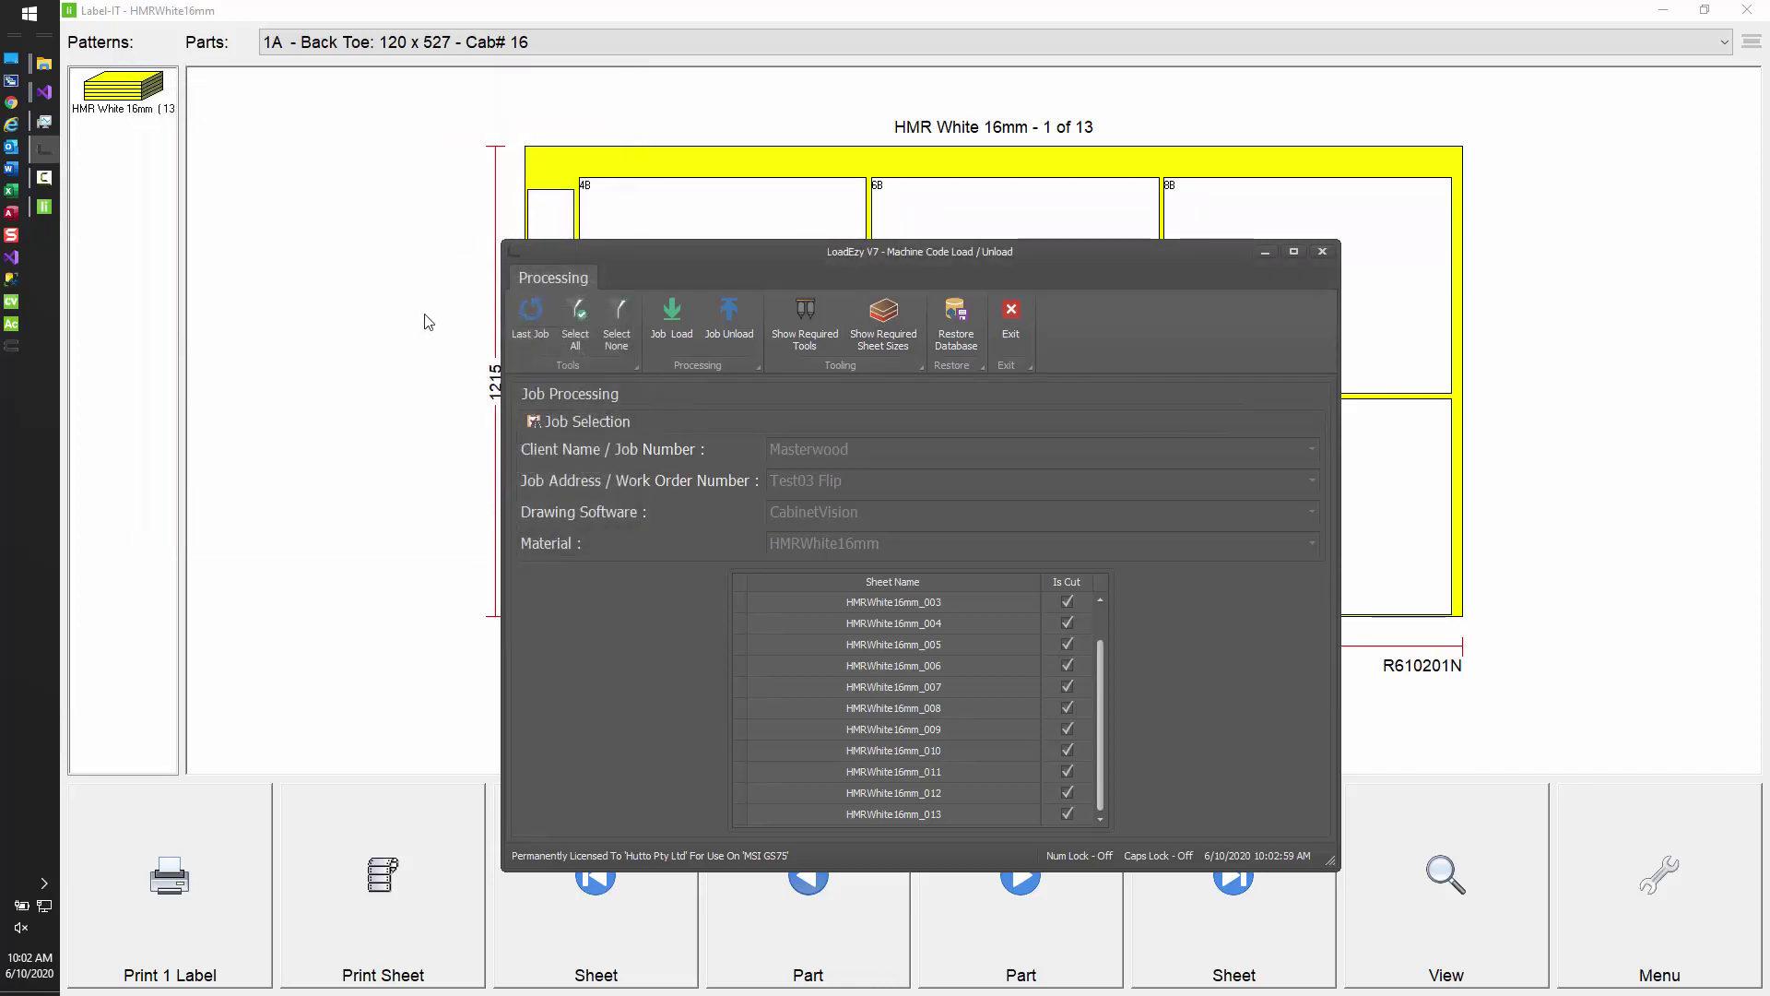
Unload the fully cut HMRWhite16mm job, accepting the request to close programs using machine files.
{"action": "left_click", "coordinate": [734, 328]}
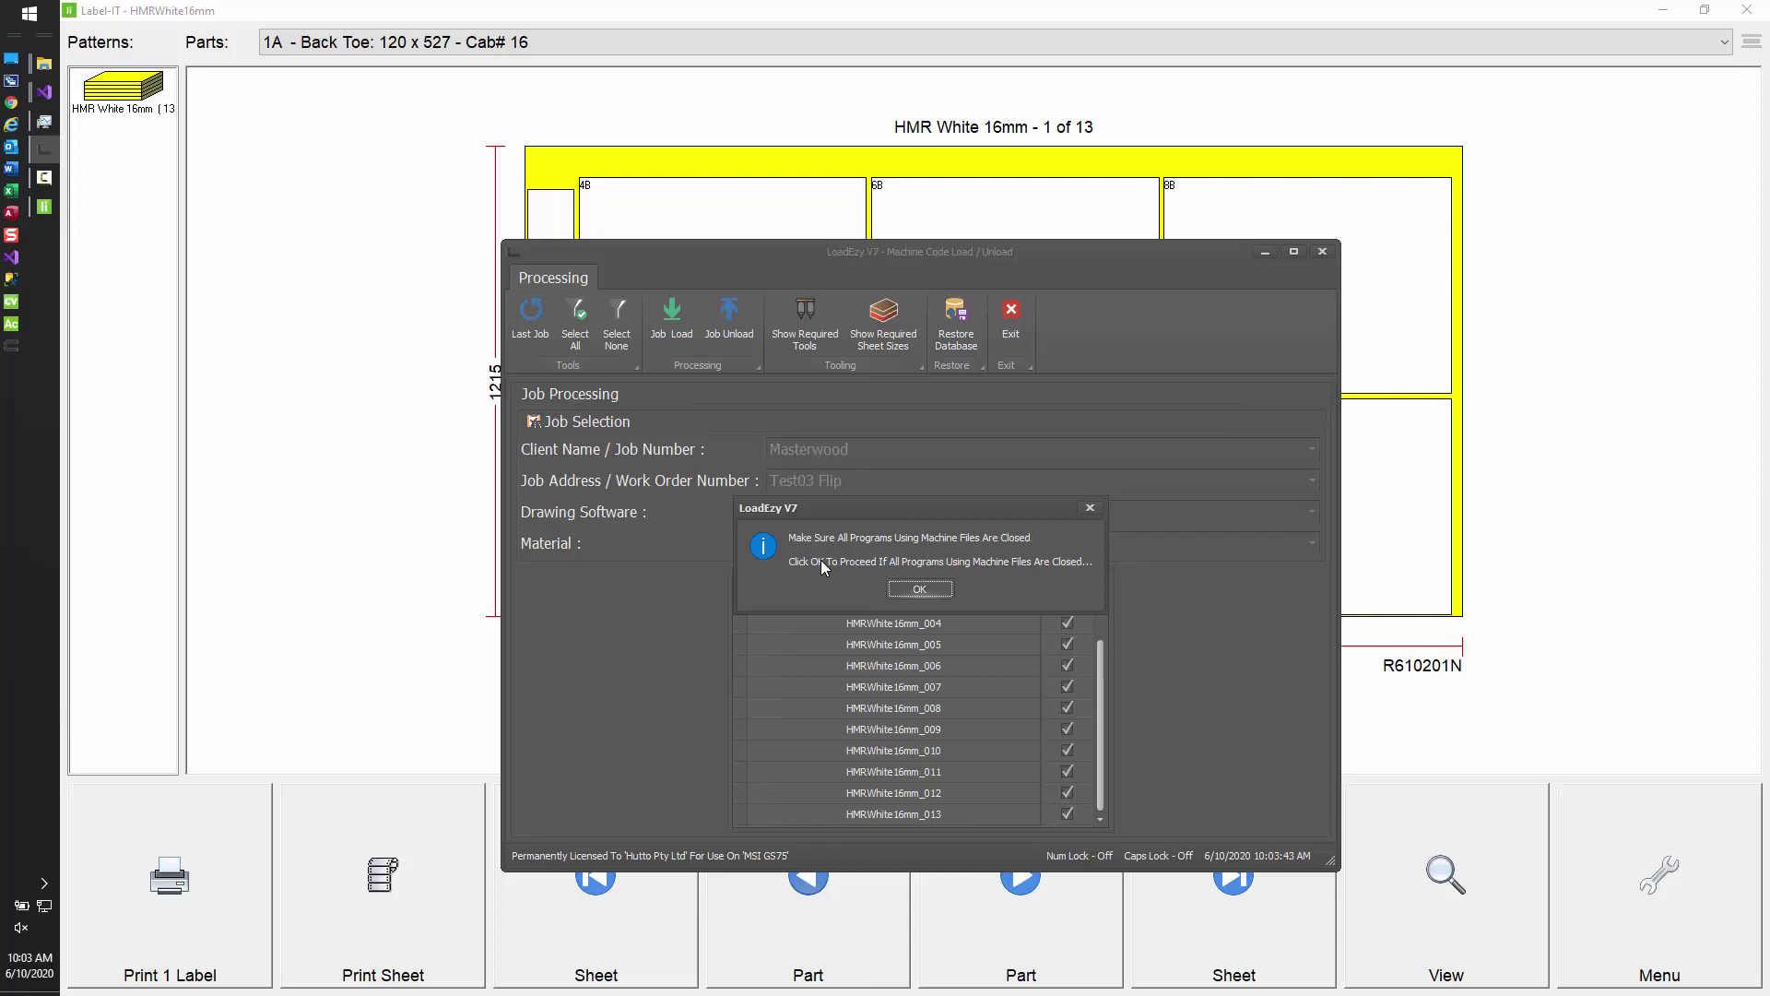
{"action": "left_click", "coordinate": [927, 588]}
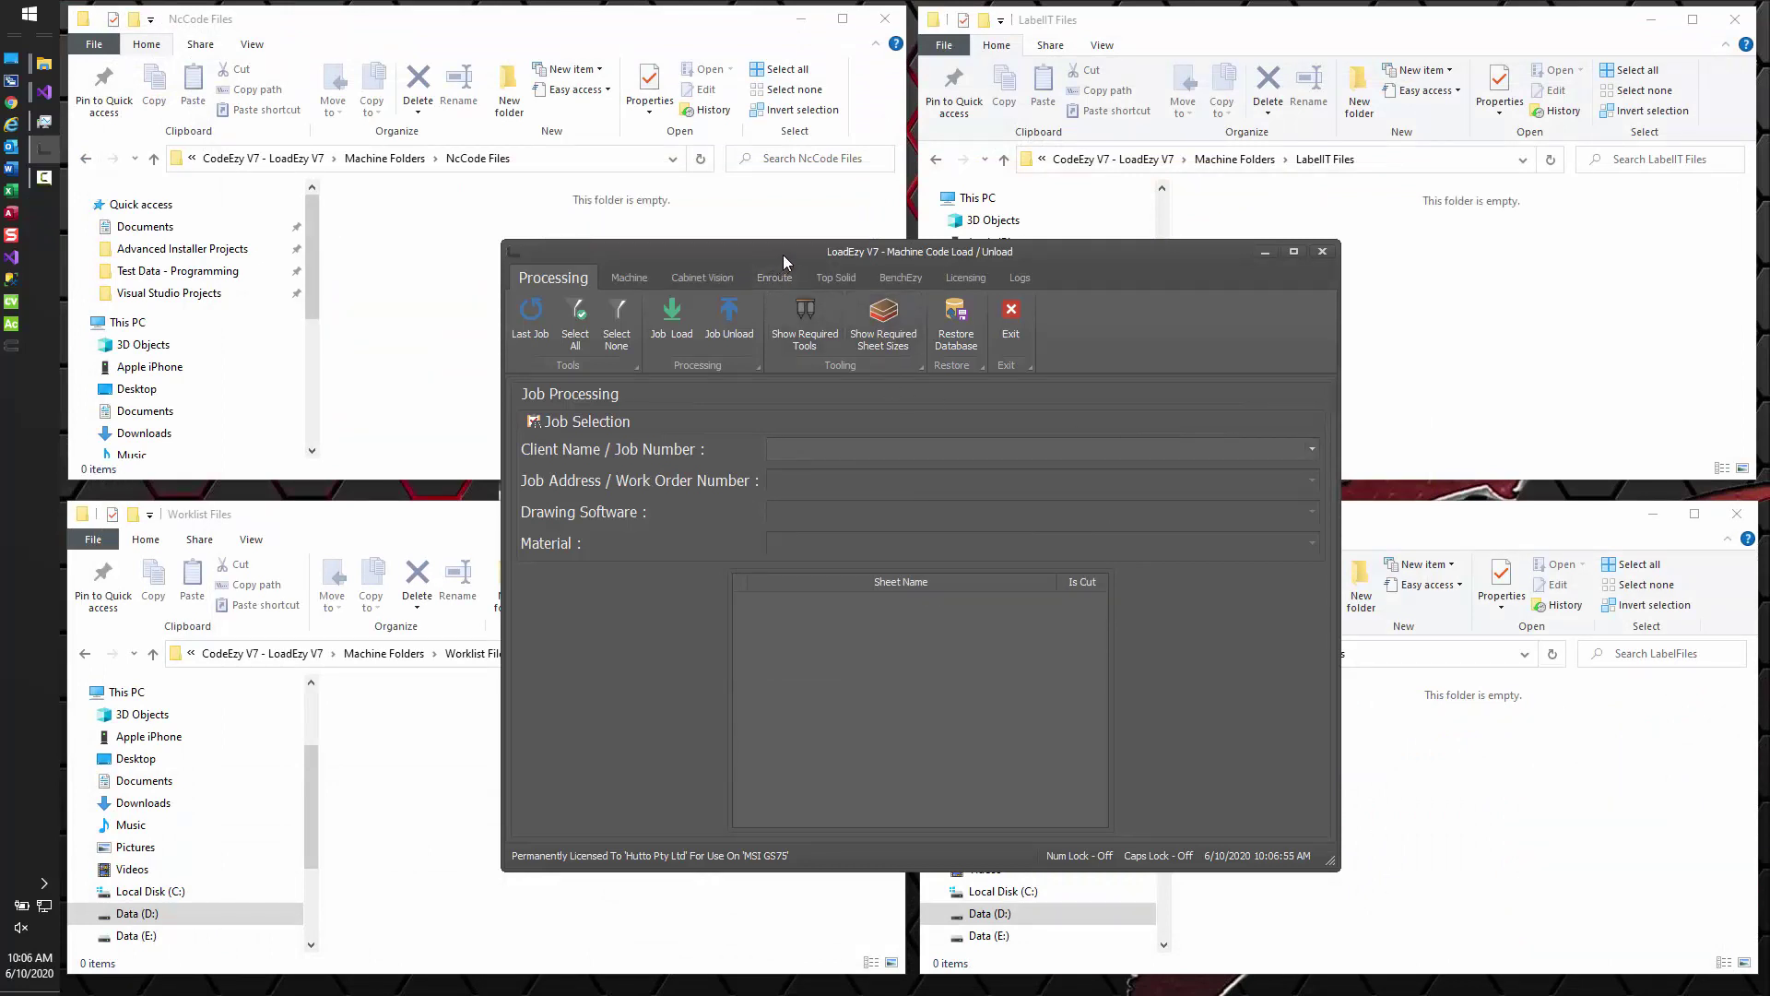
Select the client Highline and its job Demo2 for processing.
{"action": "left_click", "coordinate": [1315, 448]}
{"action": "left_click_drag", "start_coordinate": [1313, 485], "coordinate": [1308, 530]}
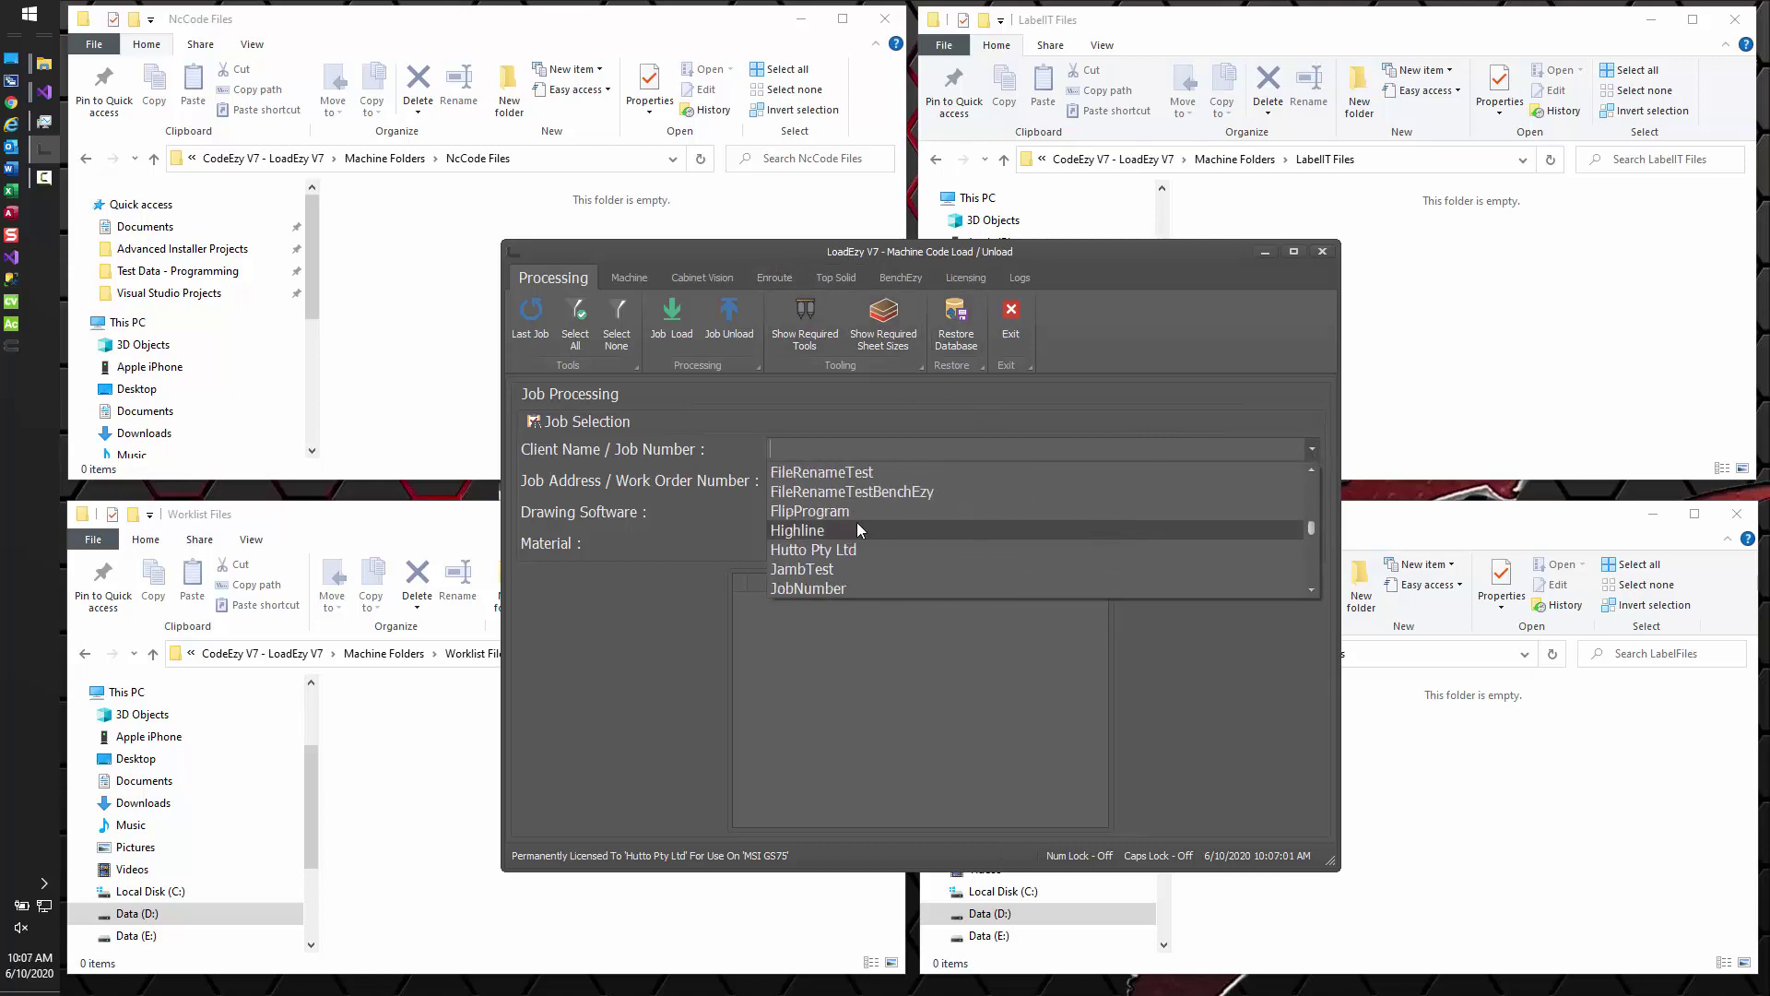
{"action": "left_click", "coordinate": [820, 530]}
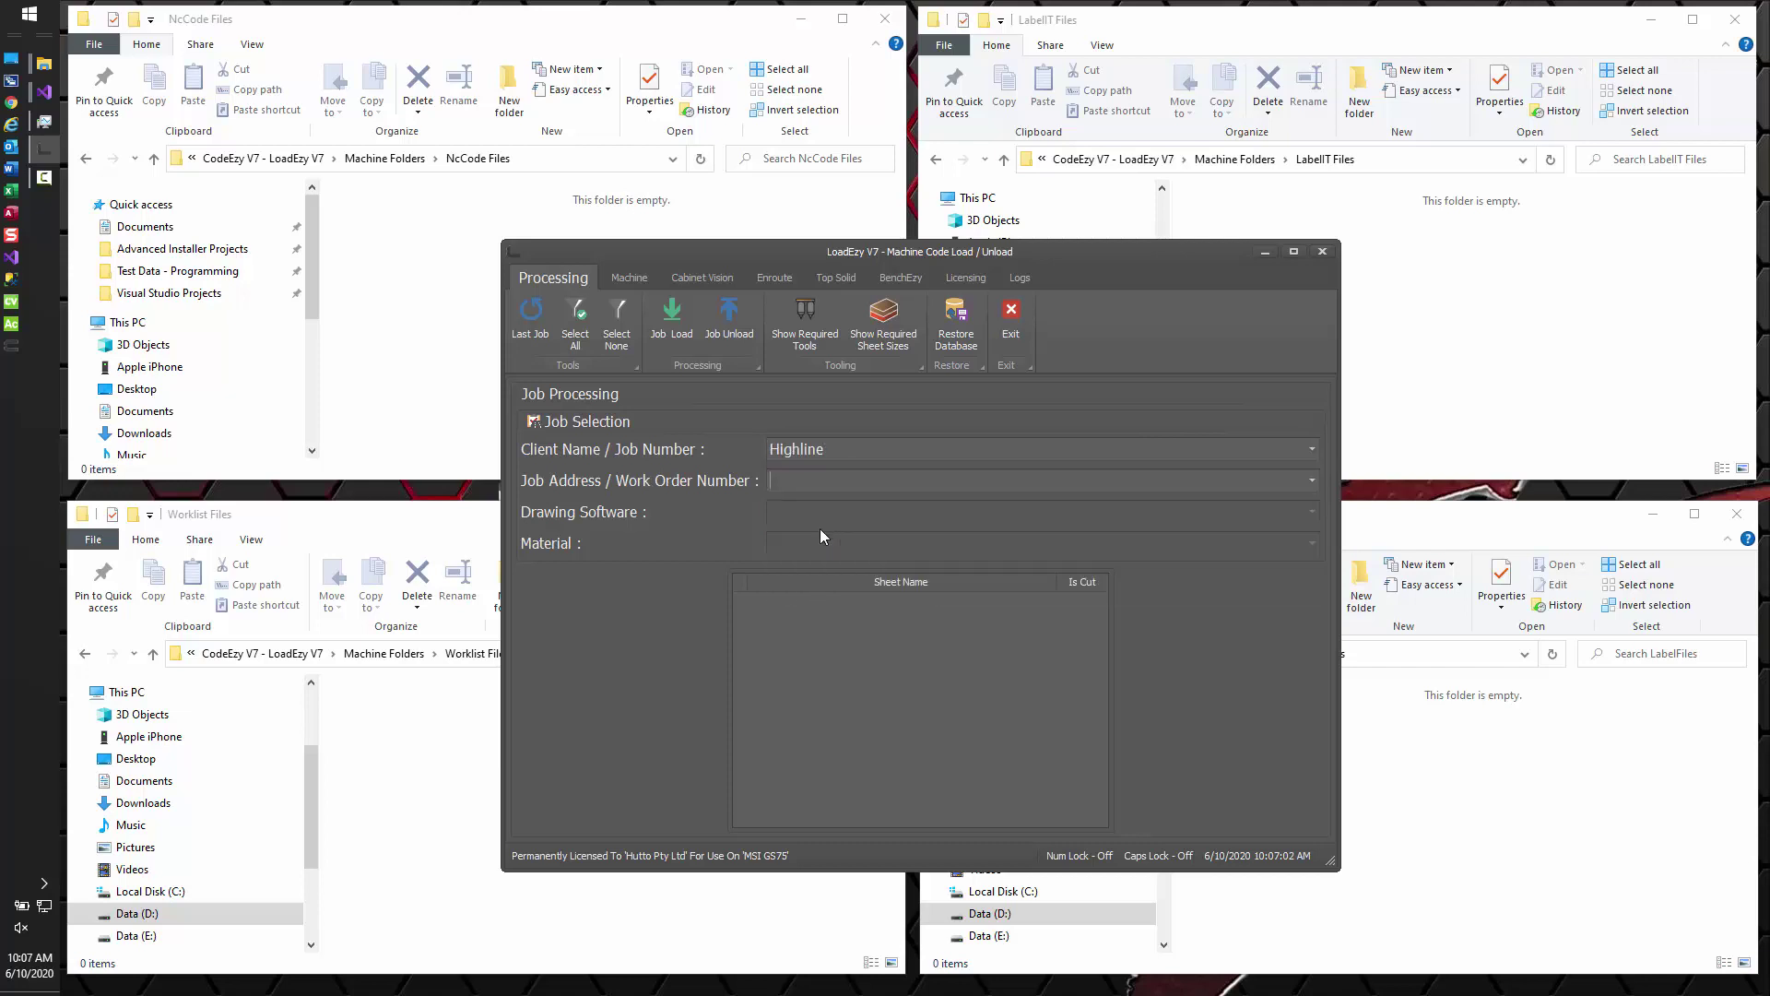
{"action": "left_click", "coordinate": [1312, 480]}
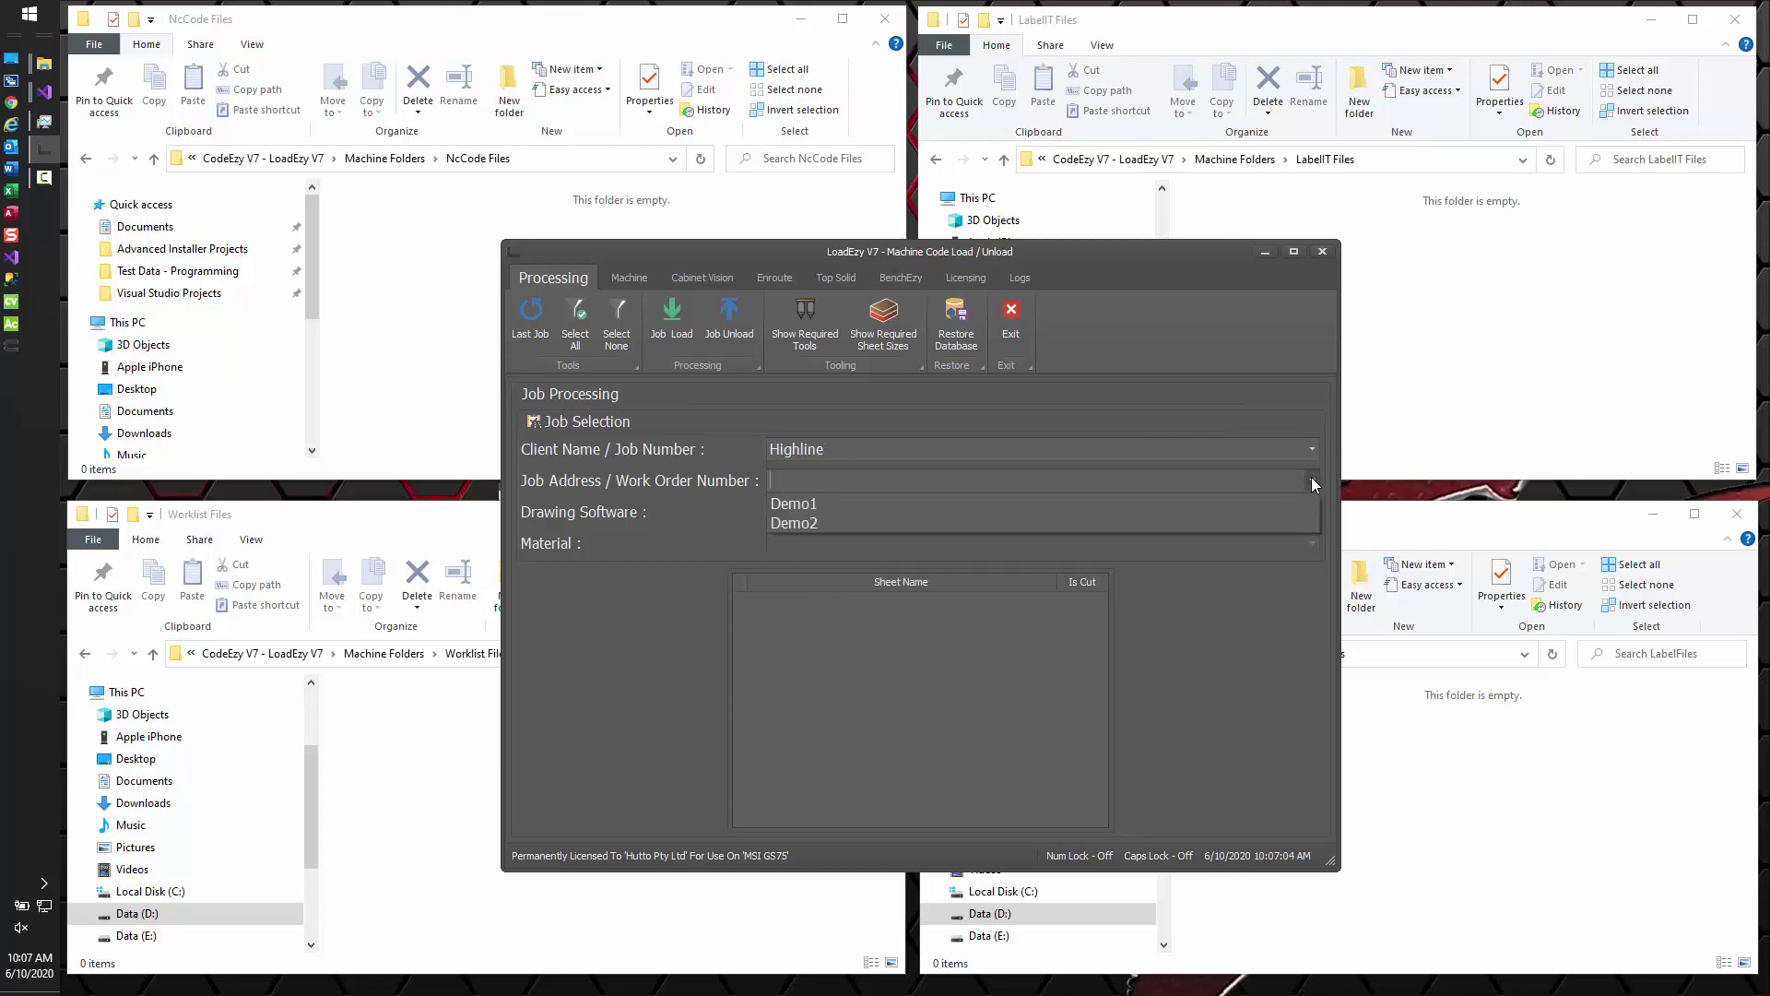
{"action": "left_click", "coordinate": [815, 523]}
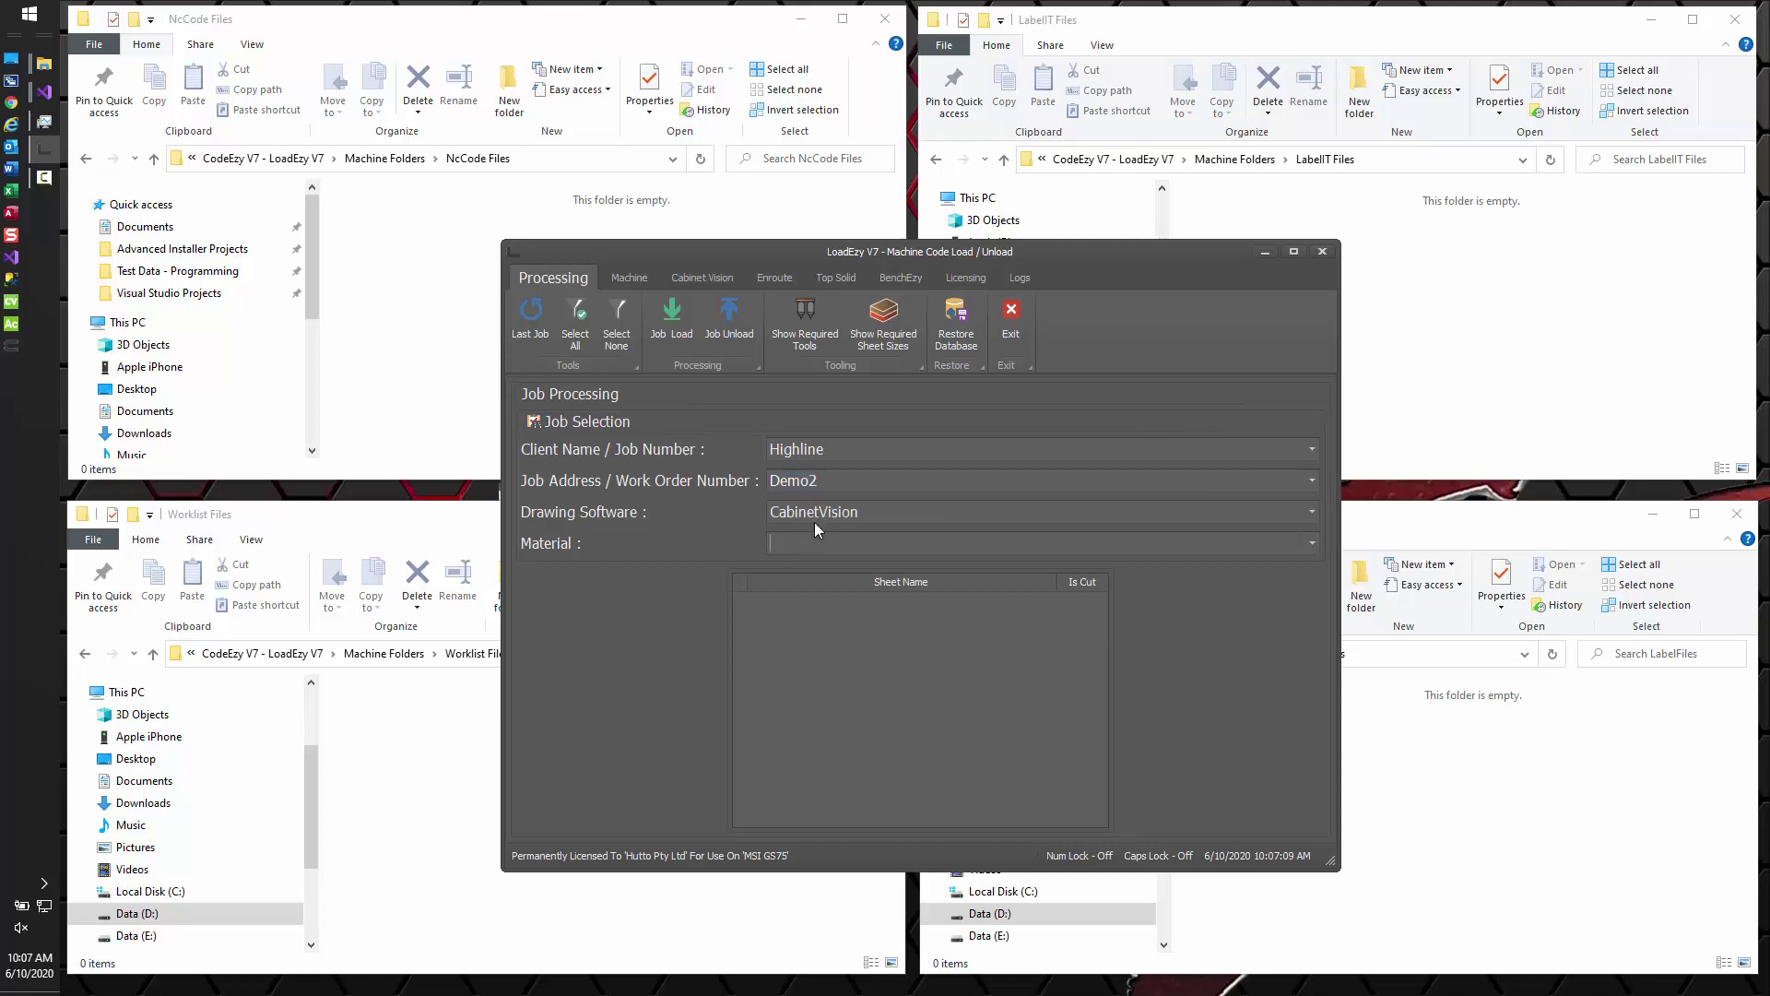
Set the Demo2 job's material to Secondary Operations and load the job.
{"action": "left_click", "coordinate": [1313, 543]}
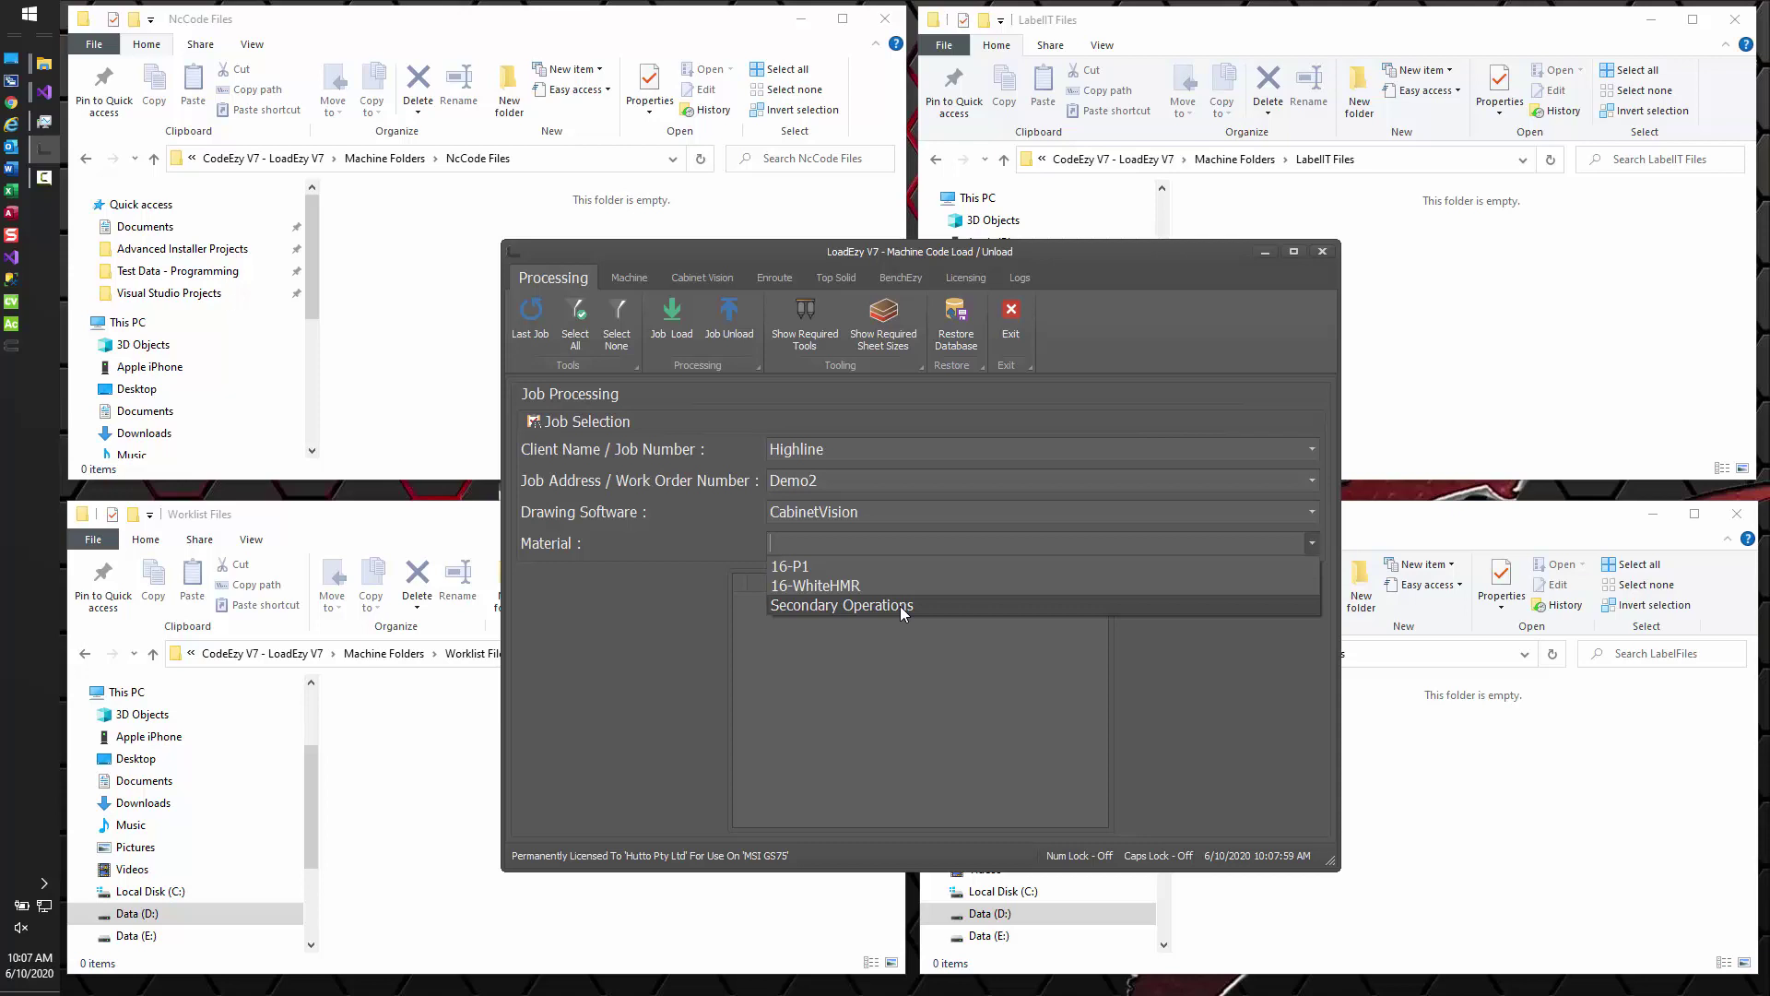
{"action": "left_click", "coordinate": [900, 606]}
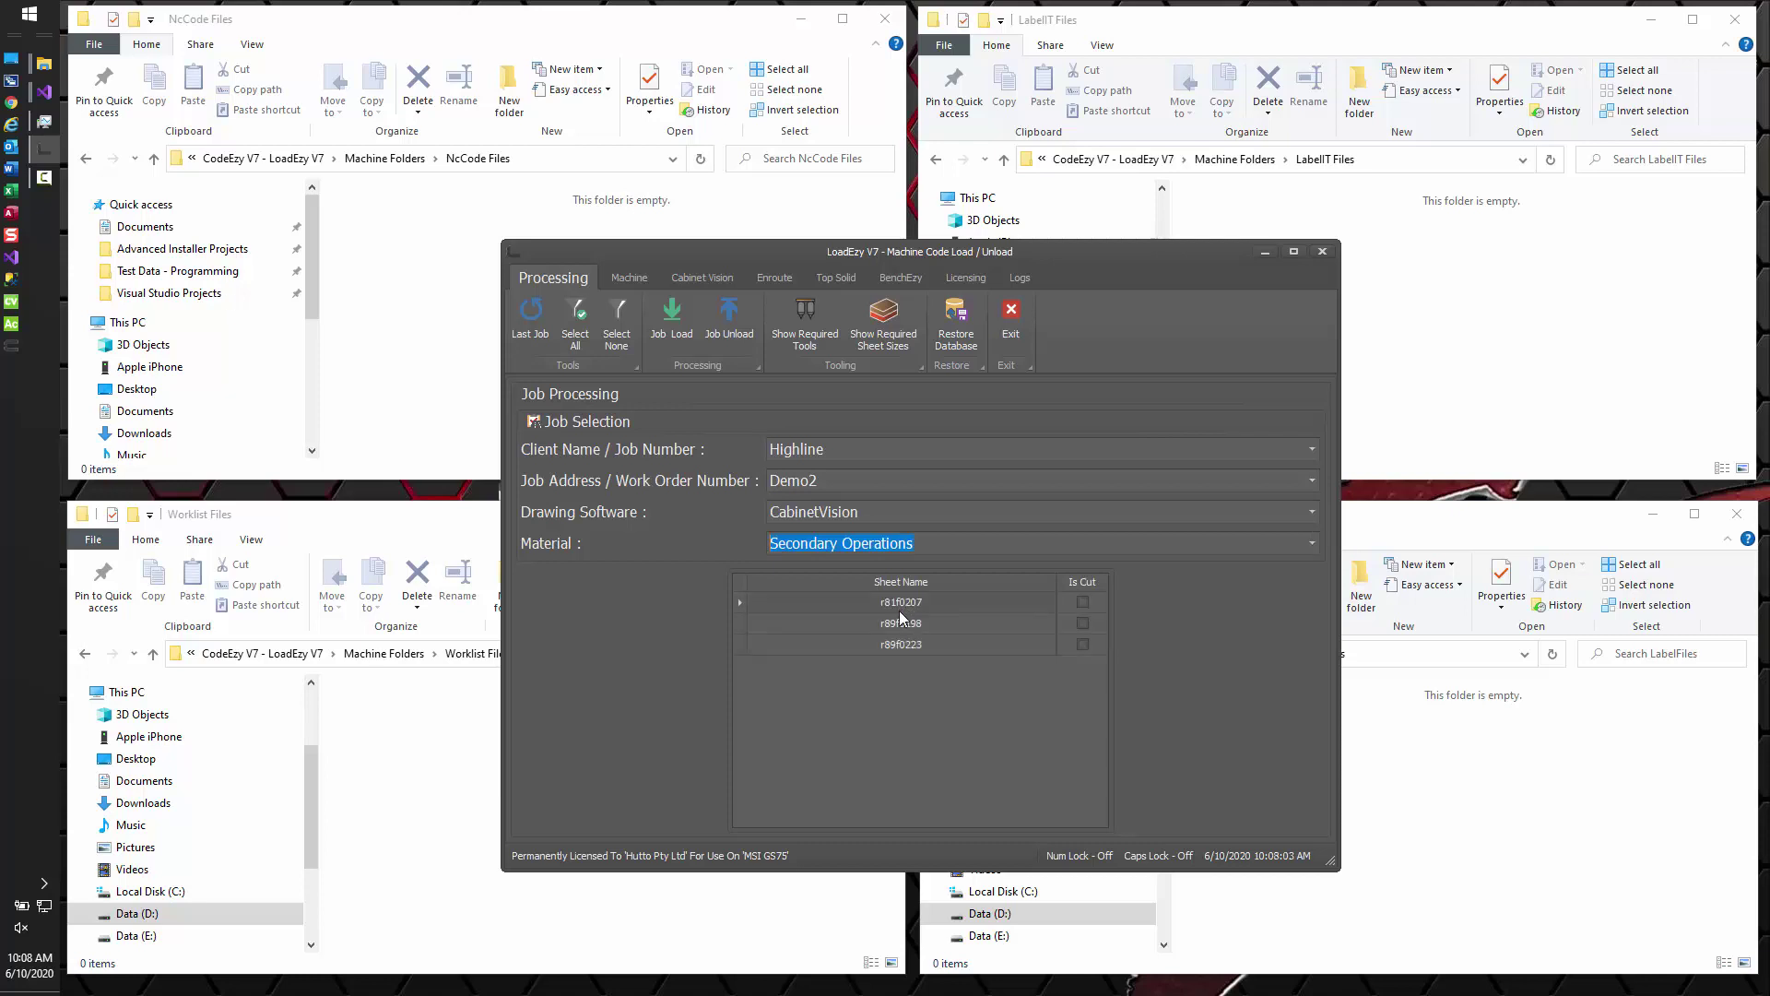
{"action": "left_click", "coordinate": [678, 325]}
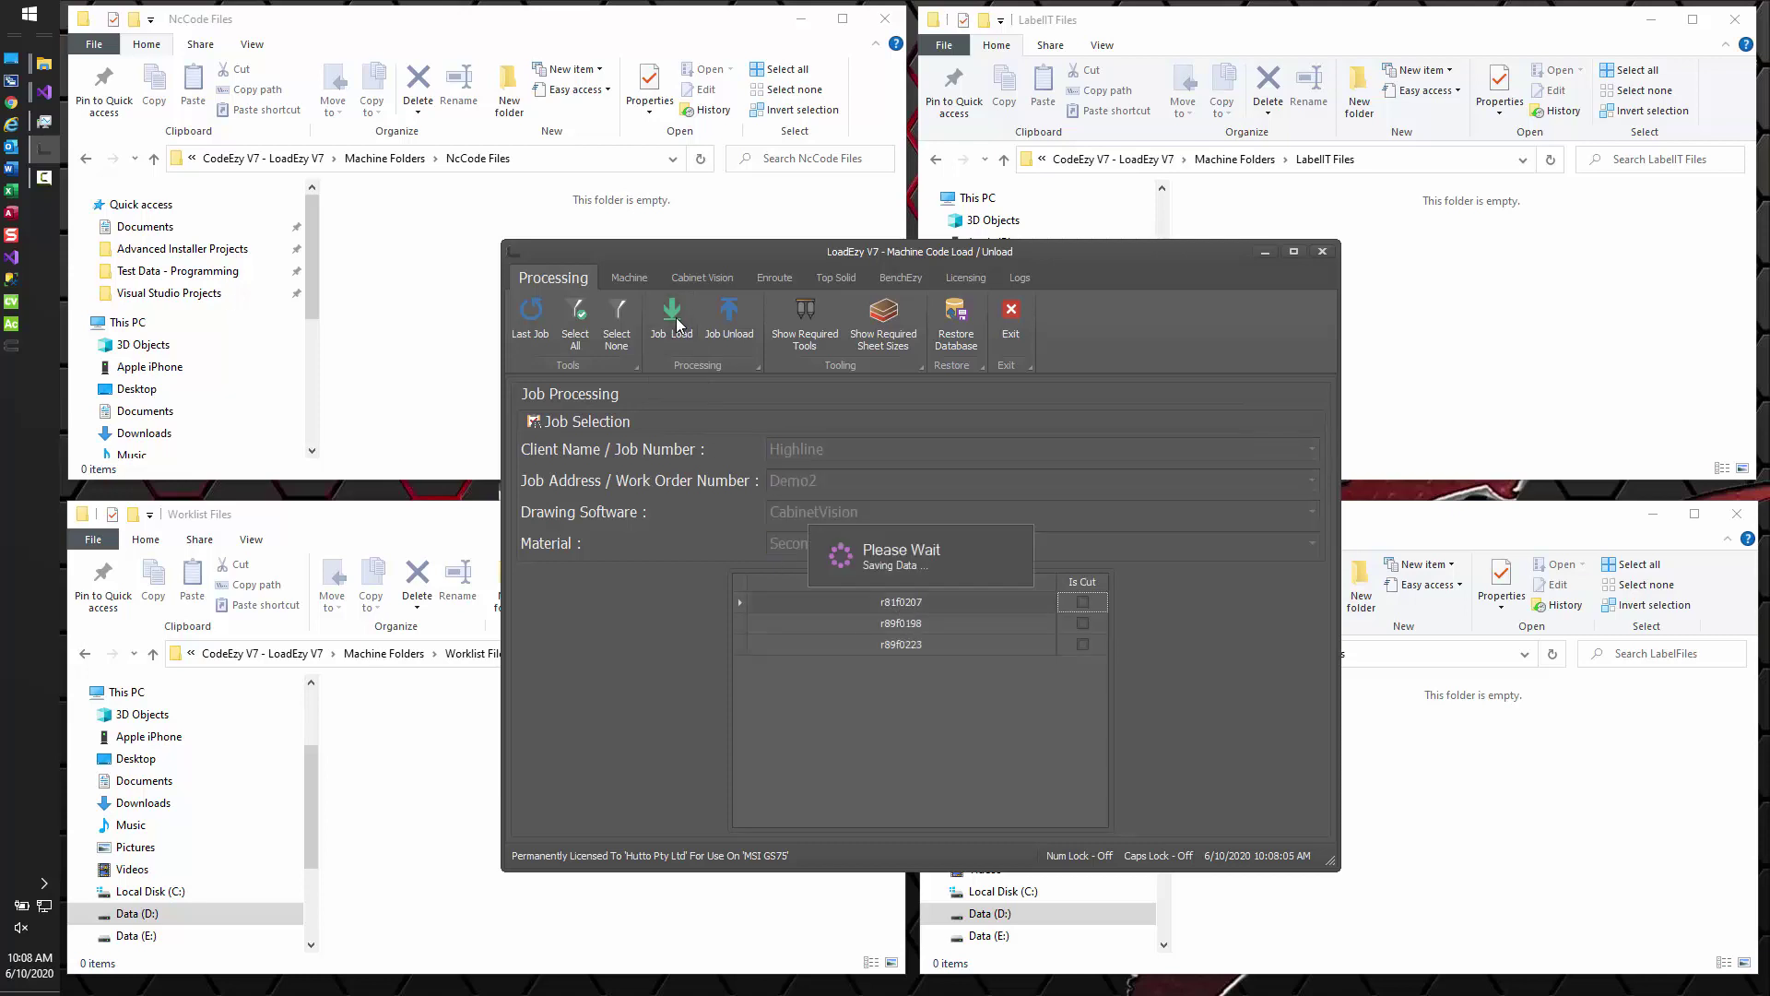
Acknowledge the finished Secondary Operations load, then check the label and worklist folders for the copied machine files.
{"action": "left_click", "coordinate": [920, 589]}
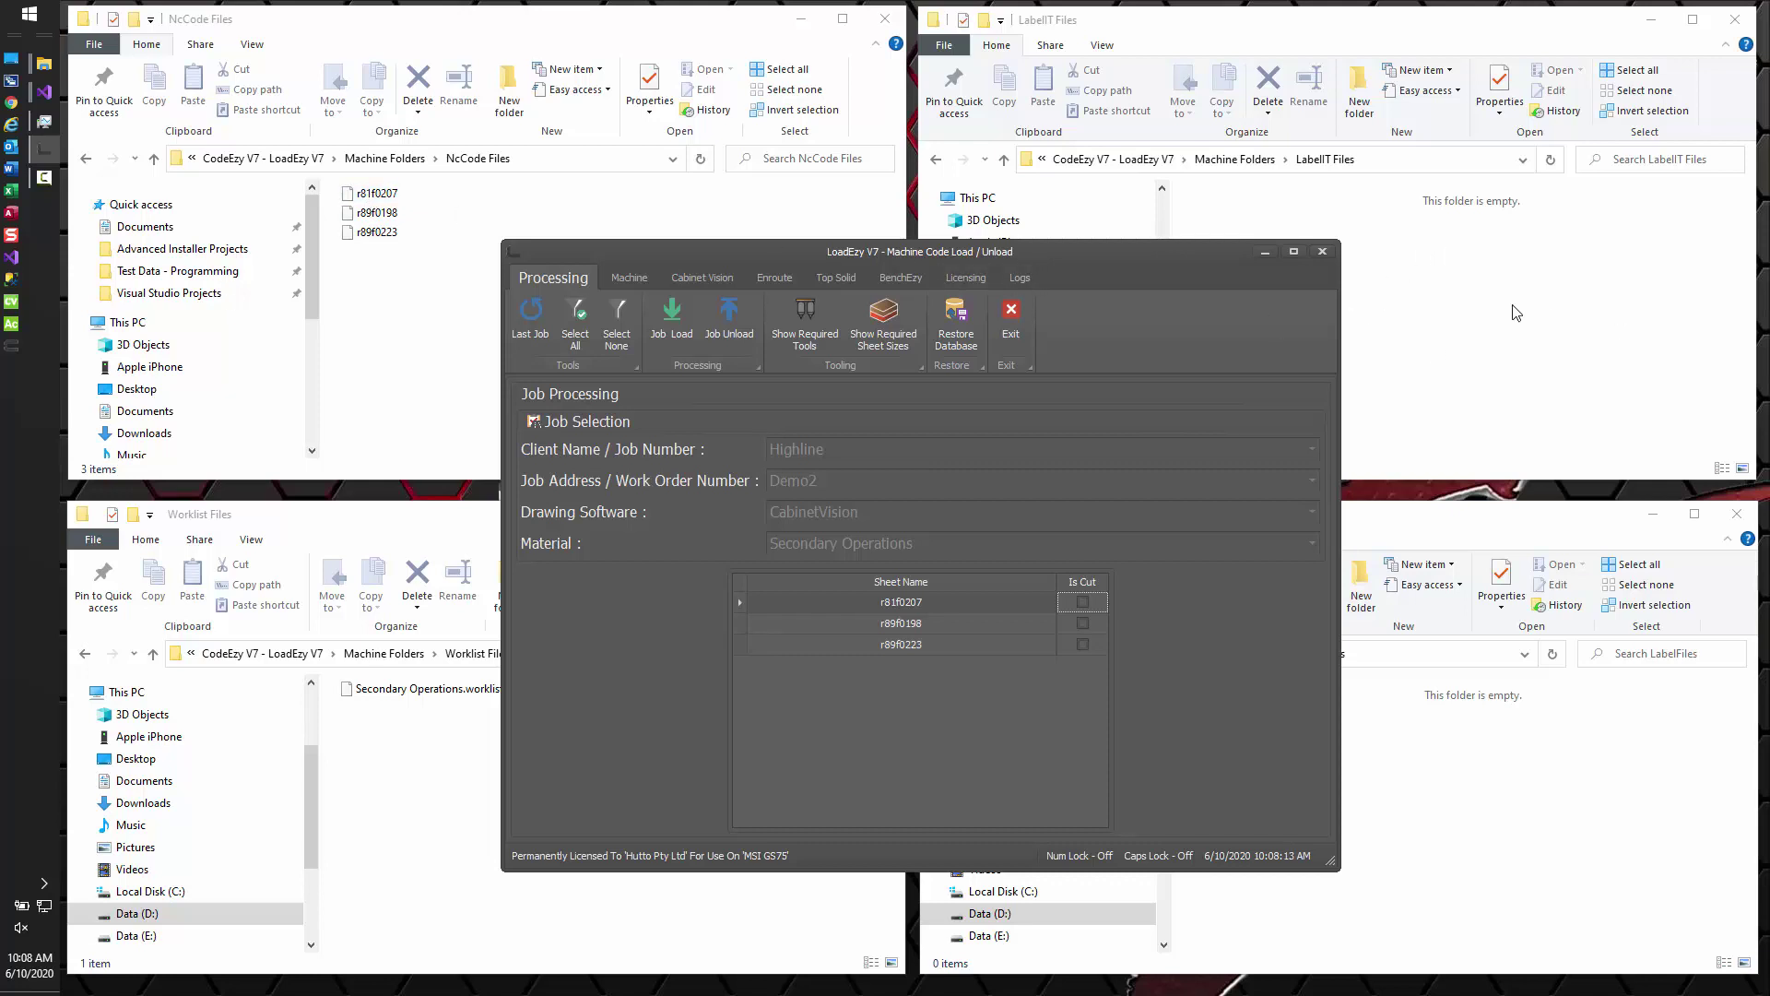
{"action": "left_click", "coordinate": [1537, 796]}
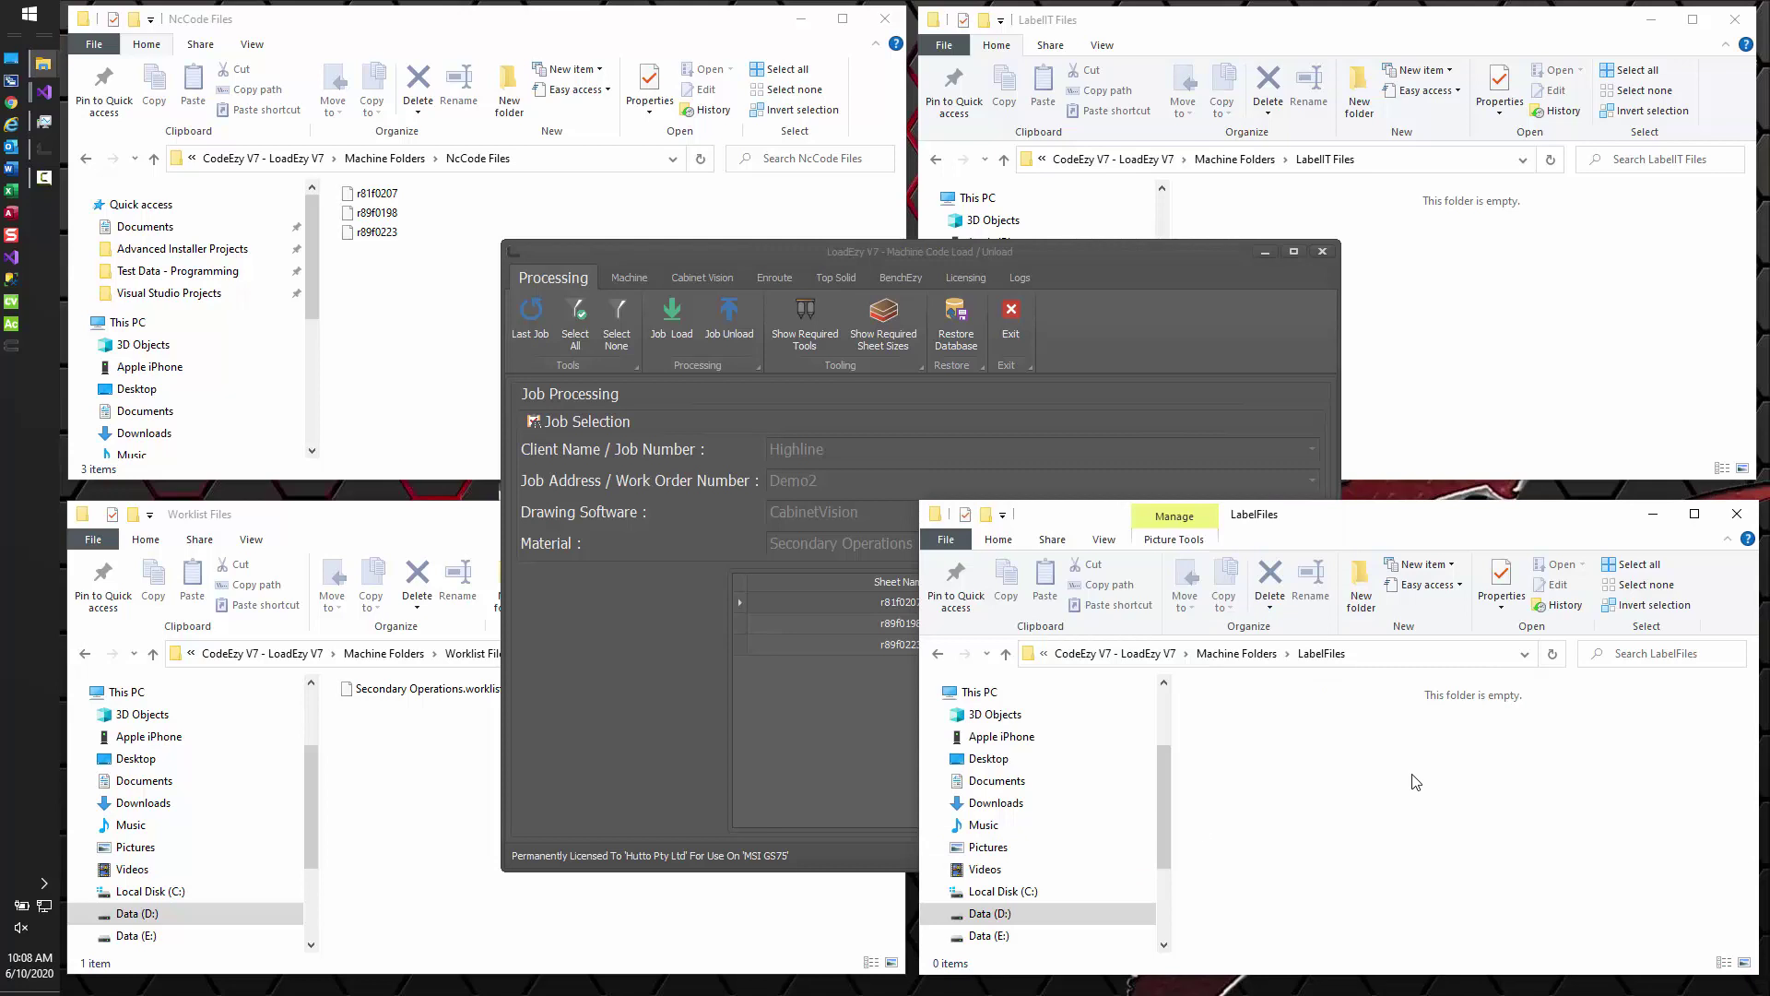
{"action": "left_click", "coordinate": [391, 759]}
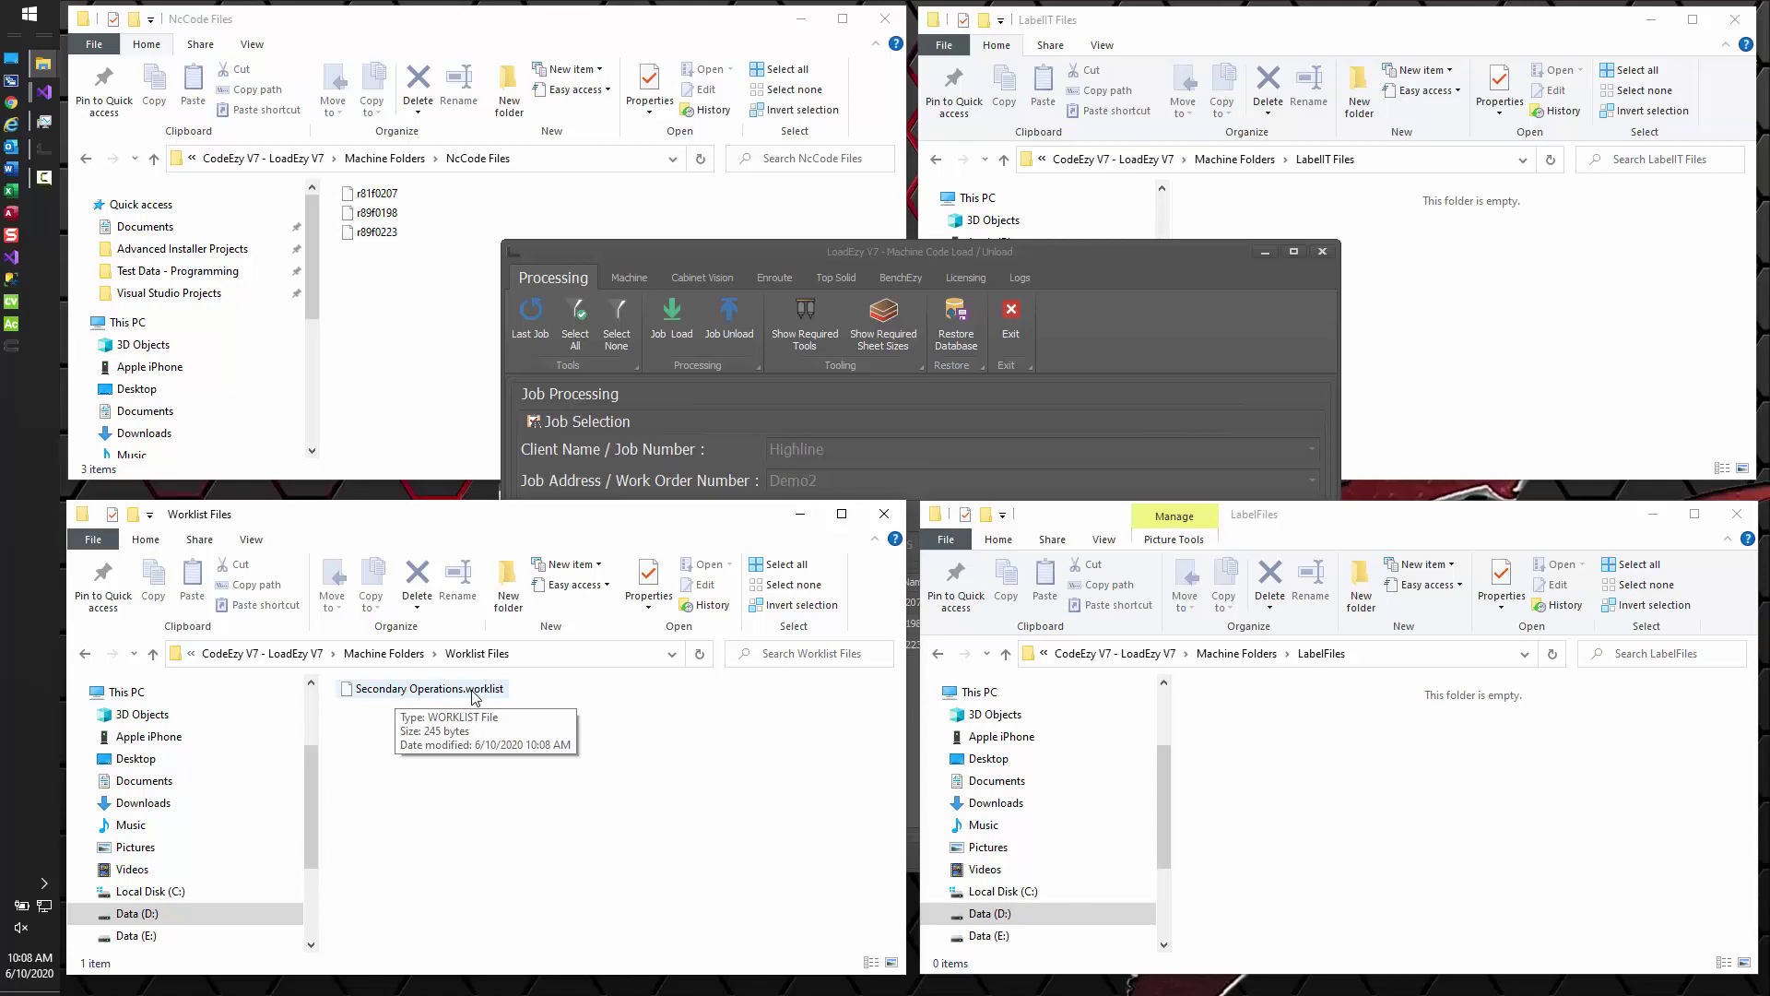
Return to LoadEzy, mark sheets r81f0207, r89f0198 and r89f0223 as cut, and unload the Secondary Operations job.
{"action": "left_click", "coordinate": [799, 255]}
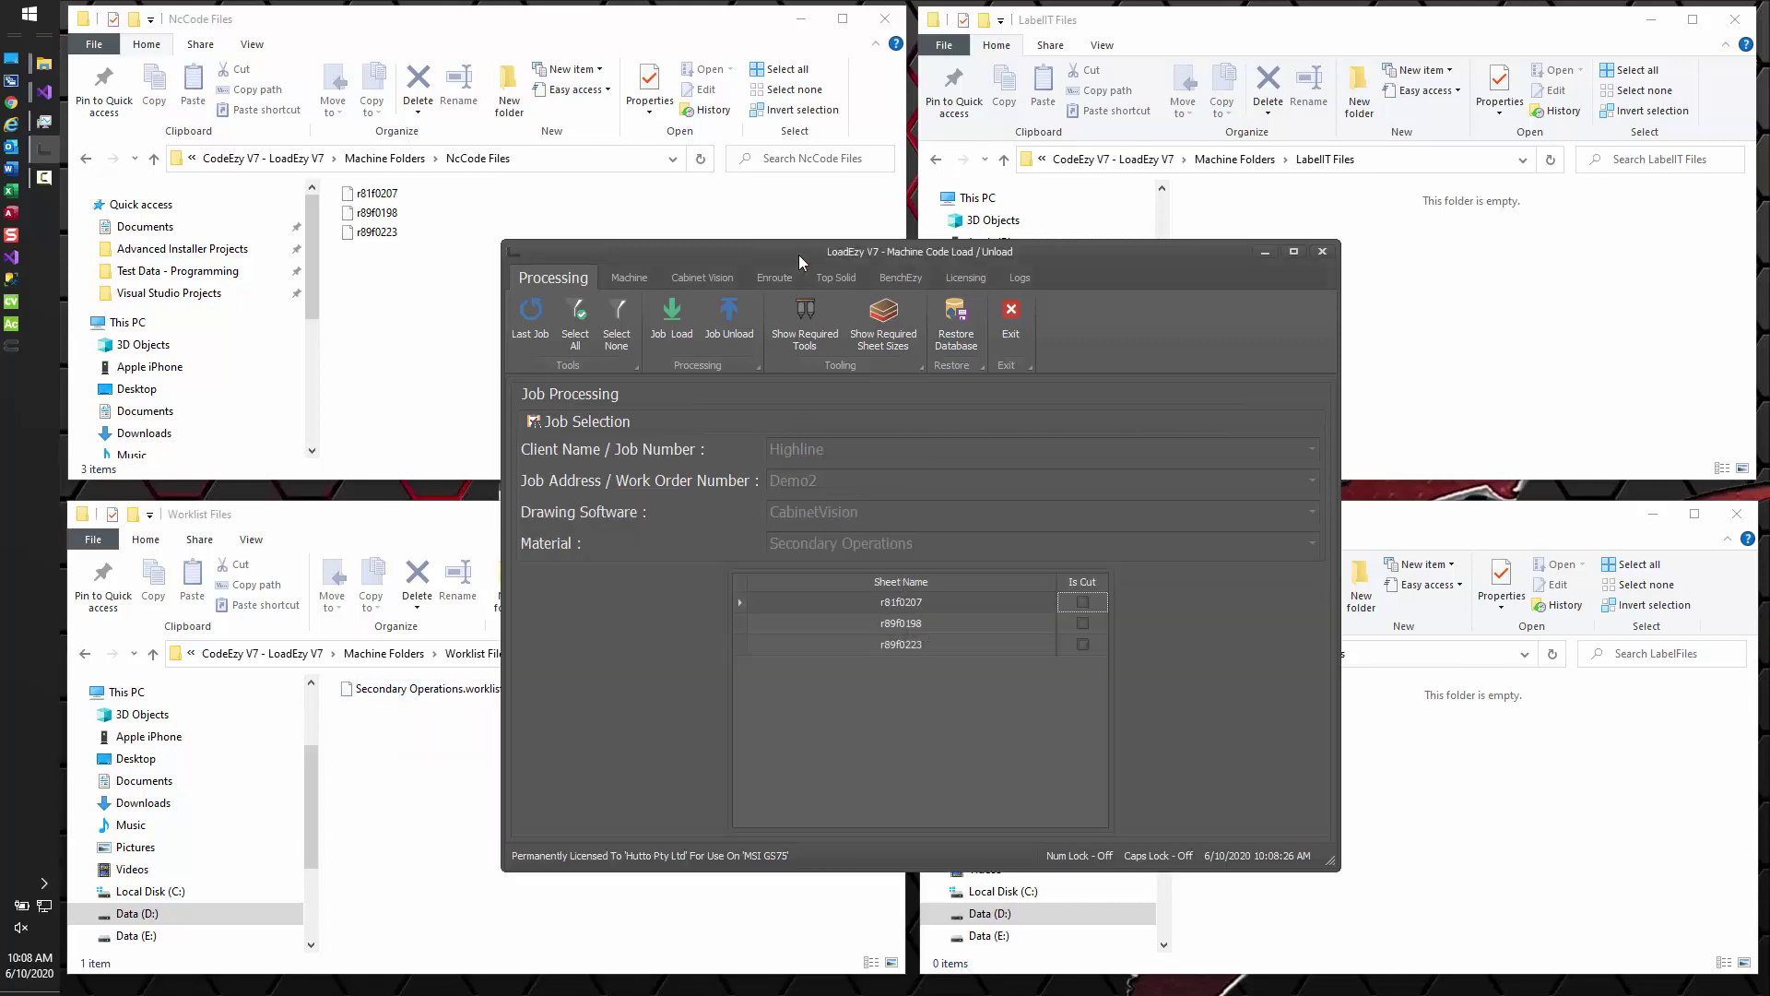
{"action": "left_click", "coordinate": [1084, 605]}
{"action": "left_click", "coordinate": [1082, 623]}
{"action": "left_click", "coordinate": [1081, 644]}
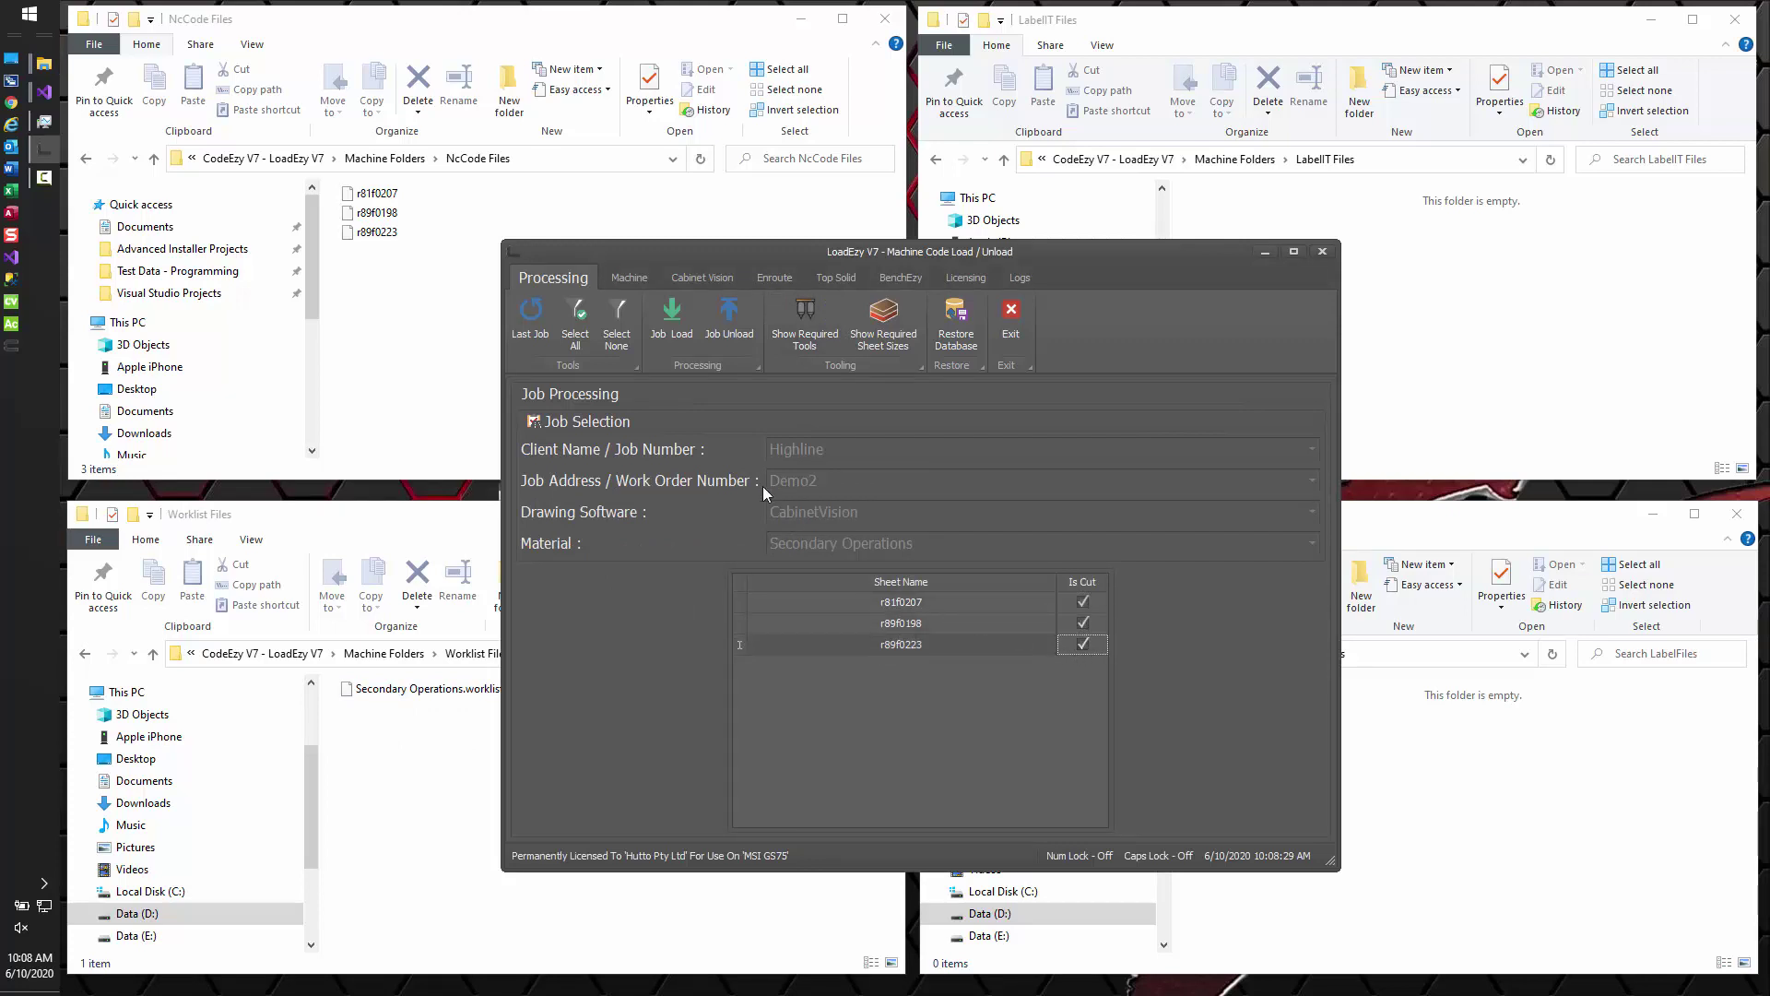
{"action": "left_click", "coordinate": [728, 315]}
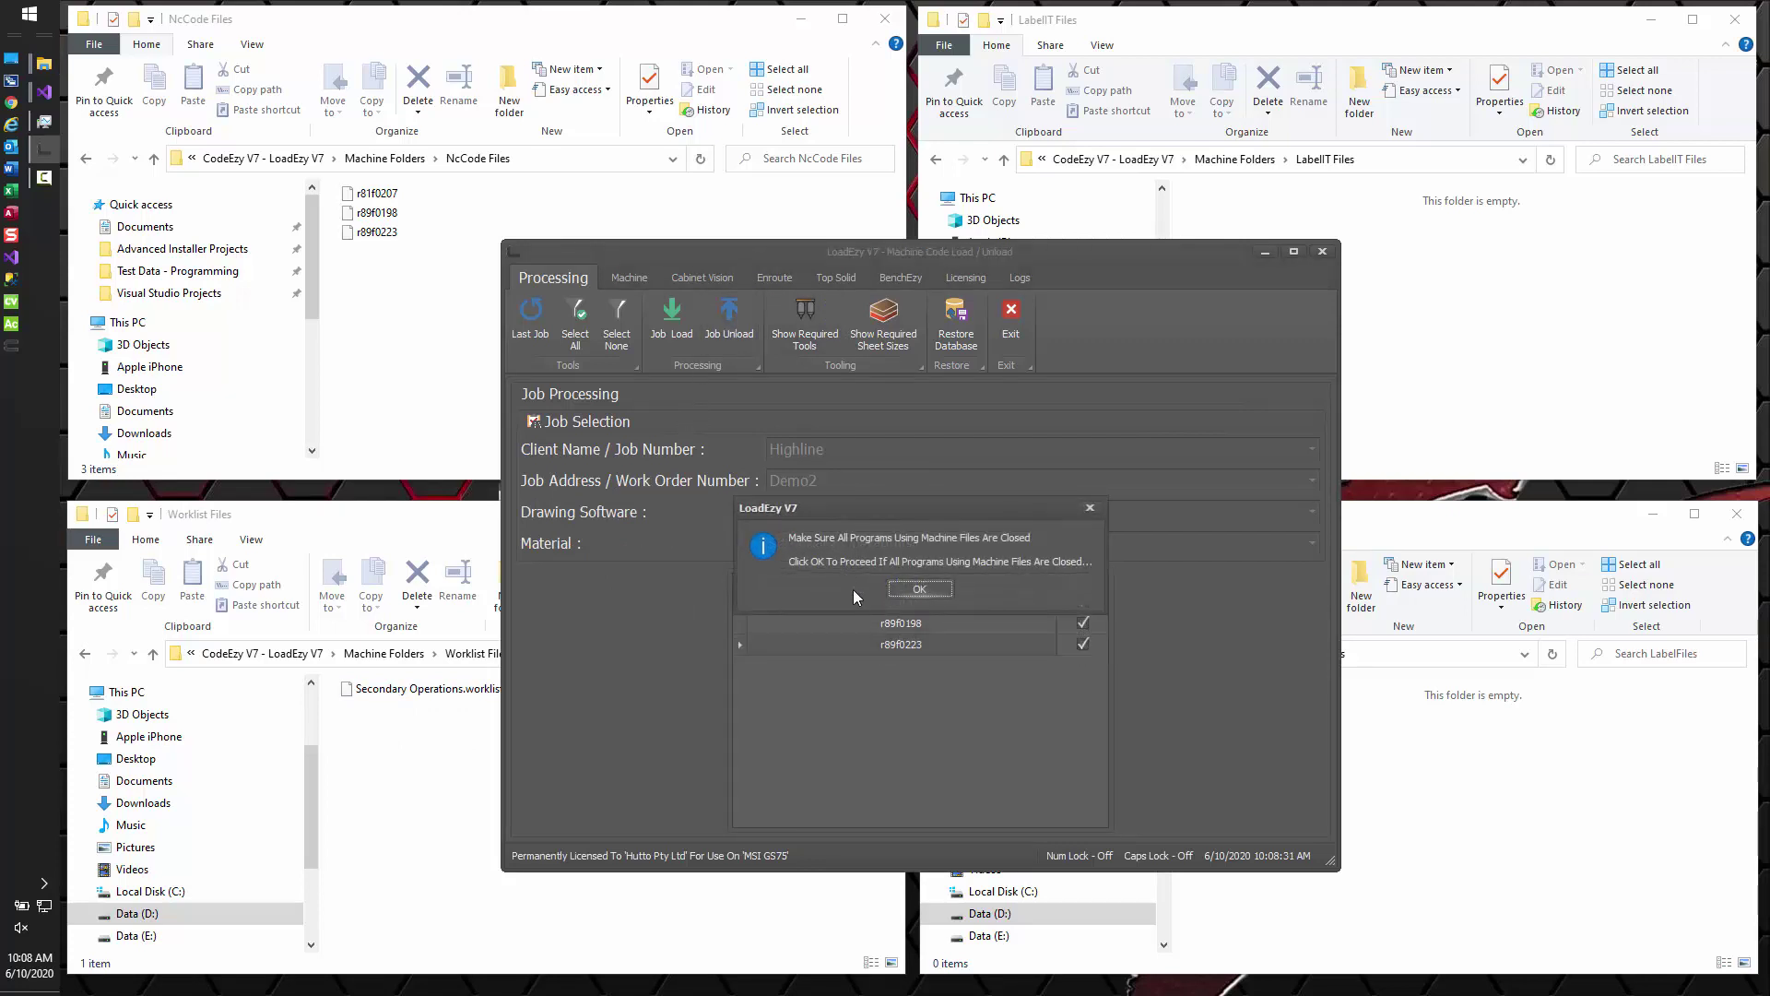
{"action": "left_click", "coordinate": [919, 591]}
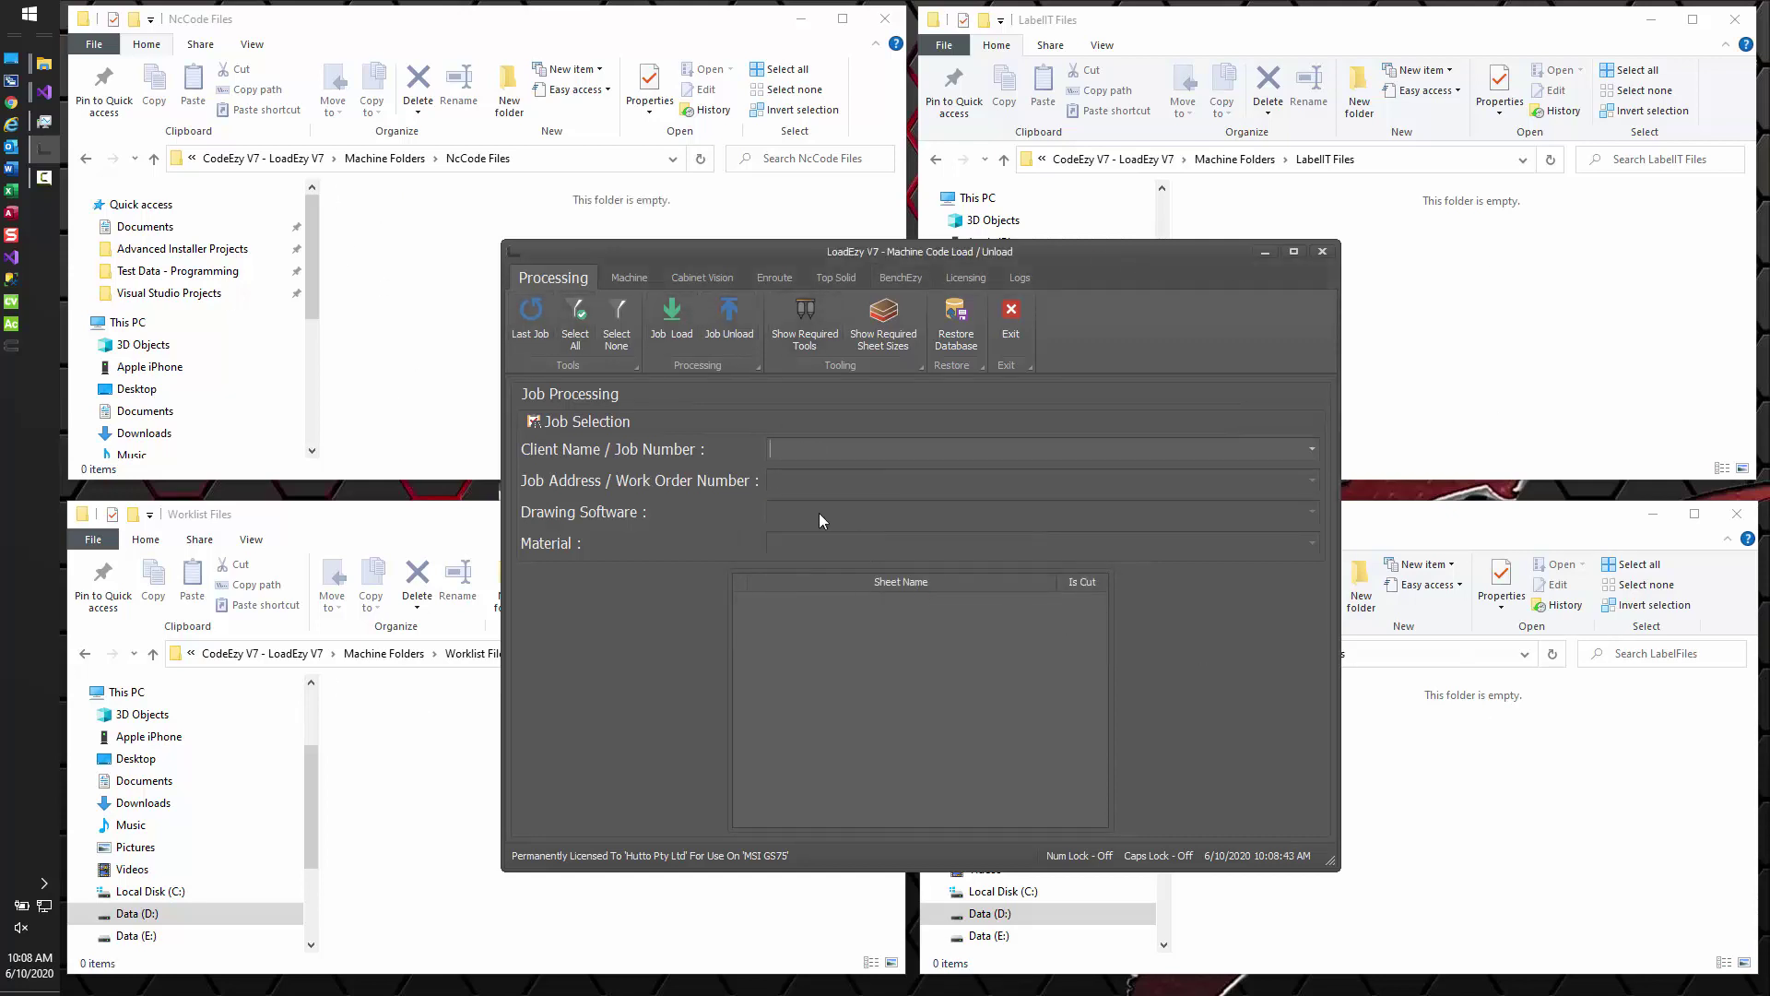
Recall the last job, set its material to 16-P1, and load it, acknowledging the copied machine files.
{"action": "left_click", "coordinate": [529, 319]}
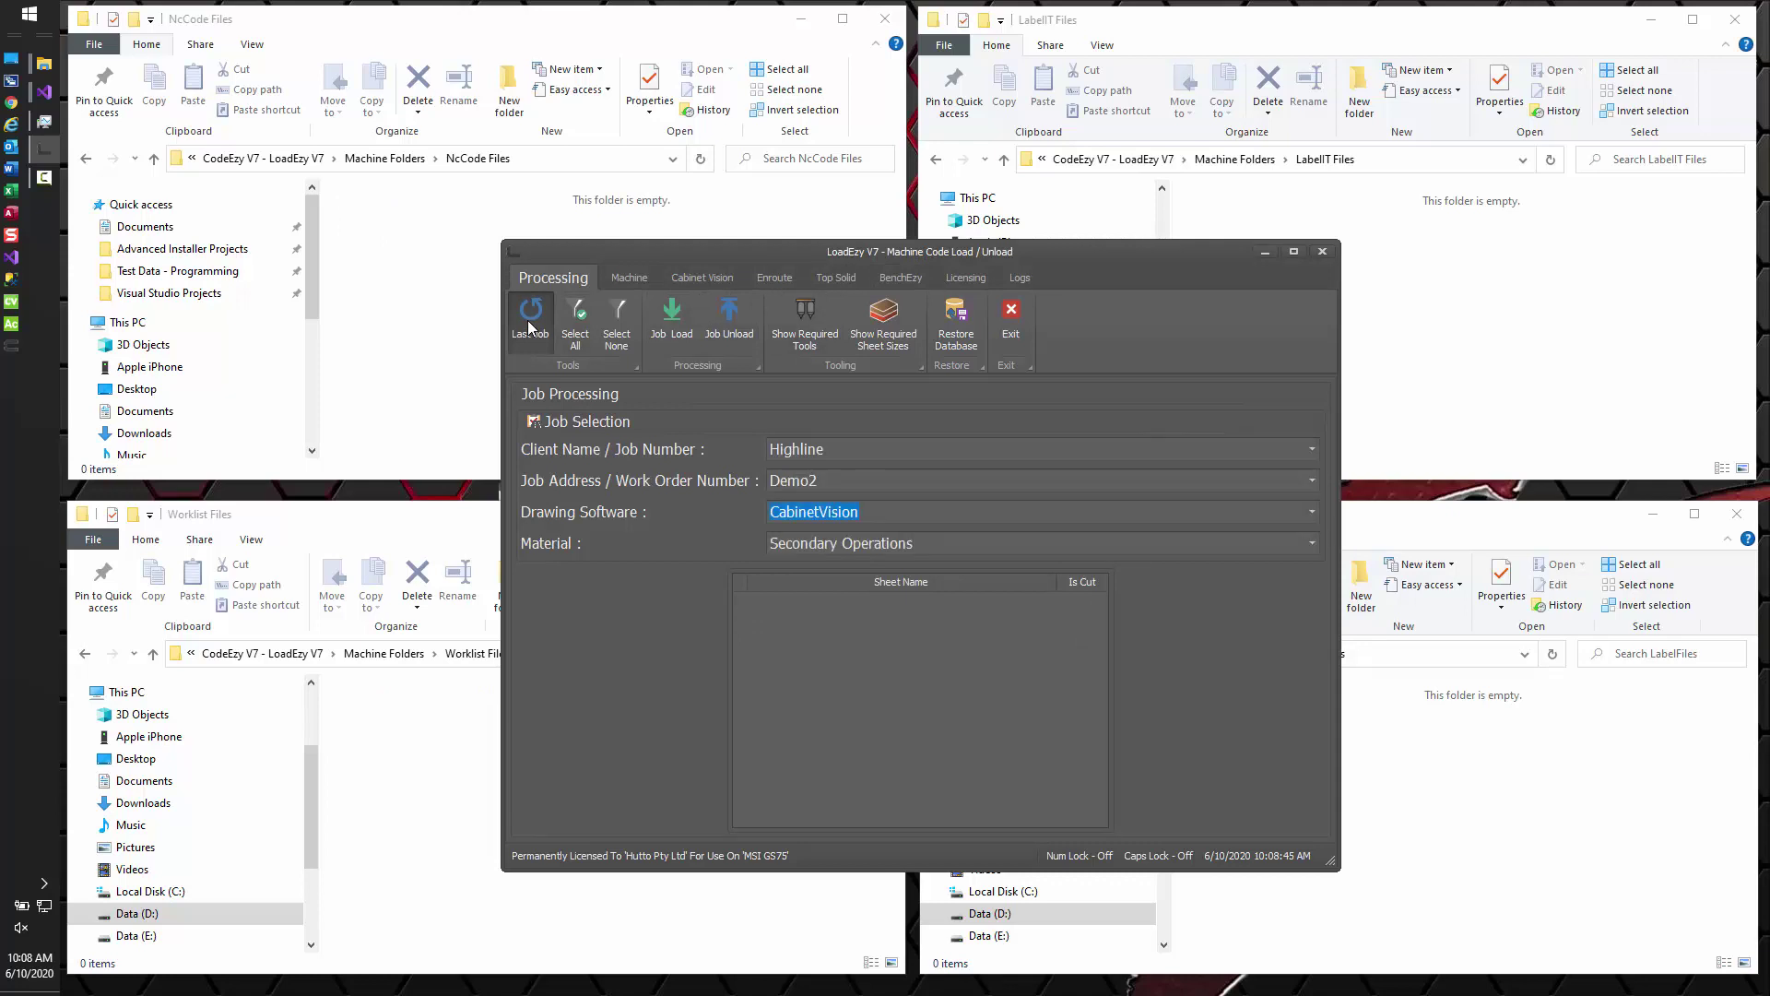
{"action": "left_click", "coordinate": [1311, 544]}
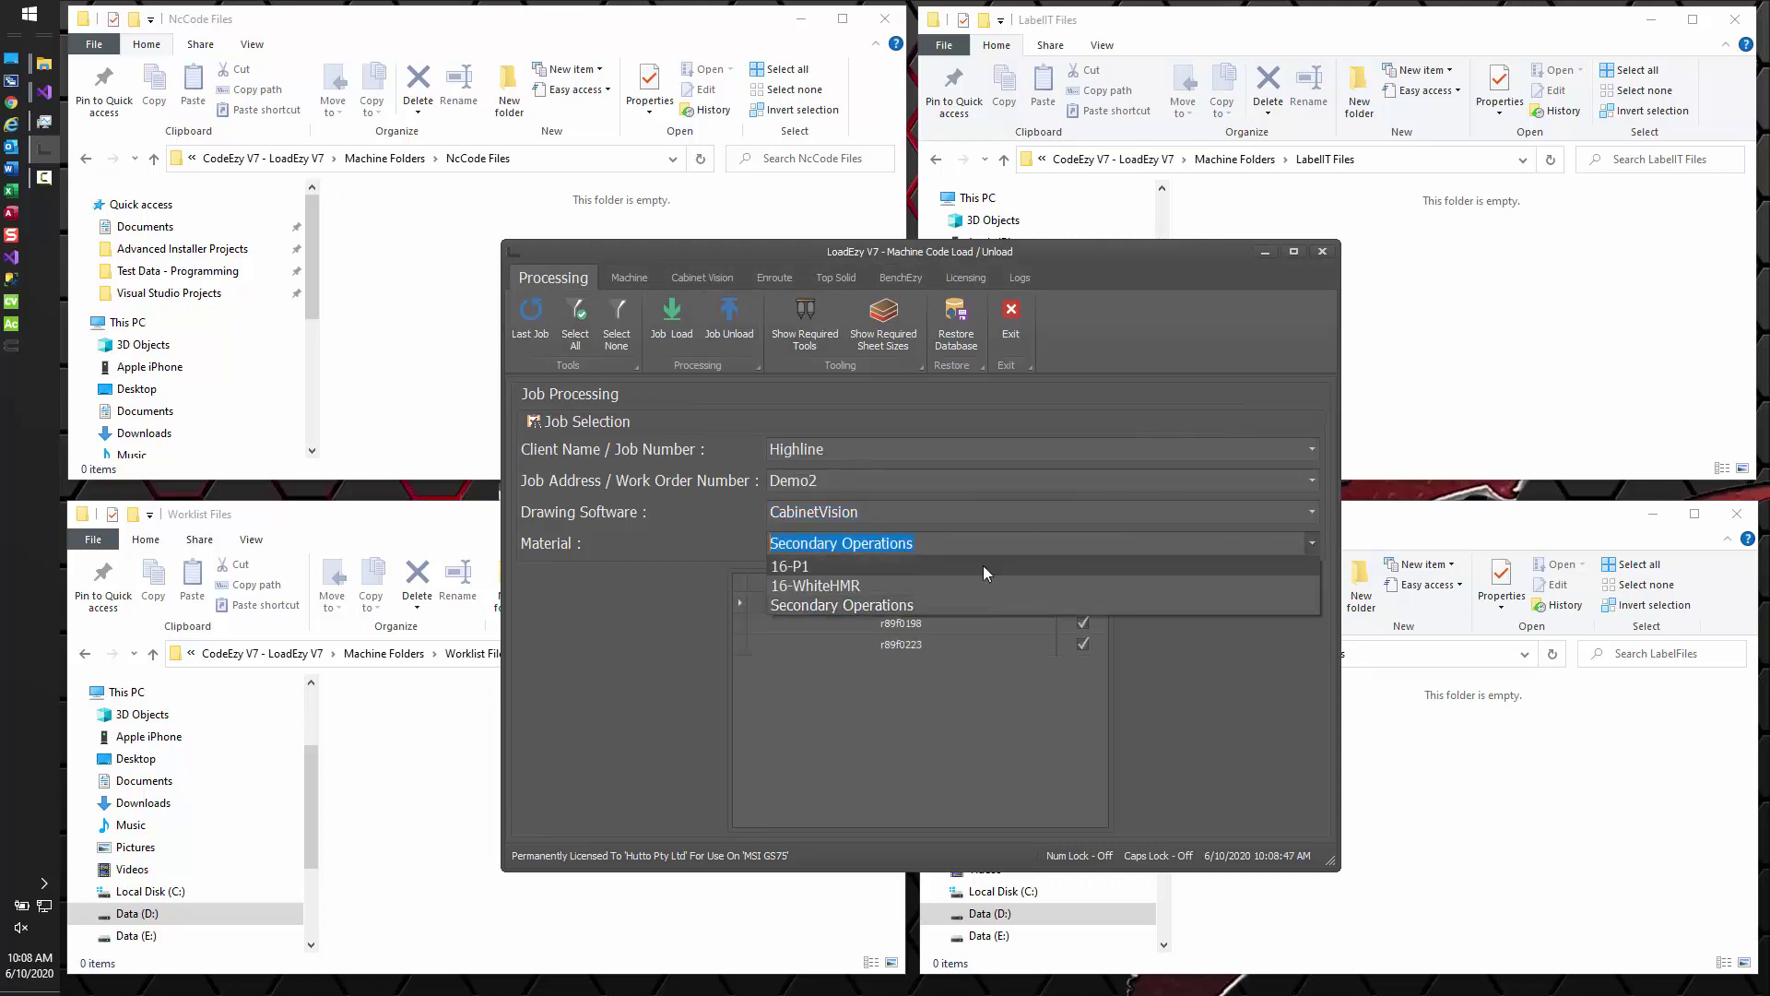
{"action": "left_click", "coordinate": [860, 568]}
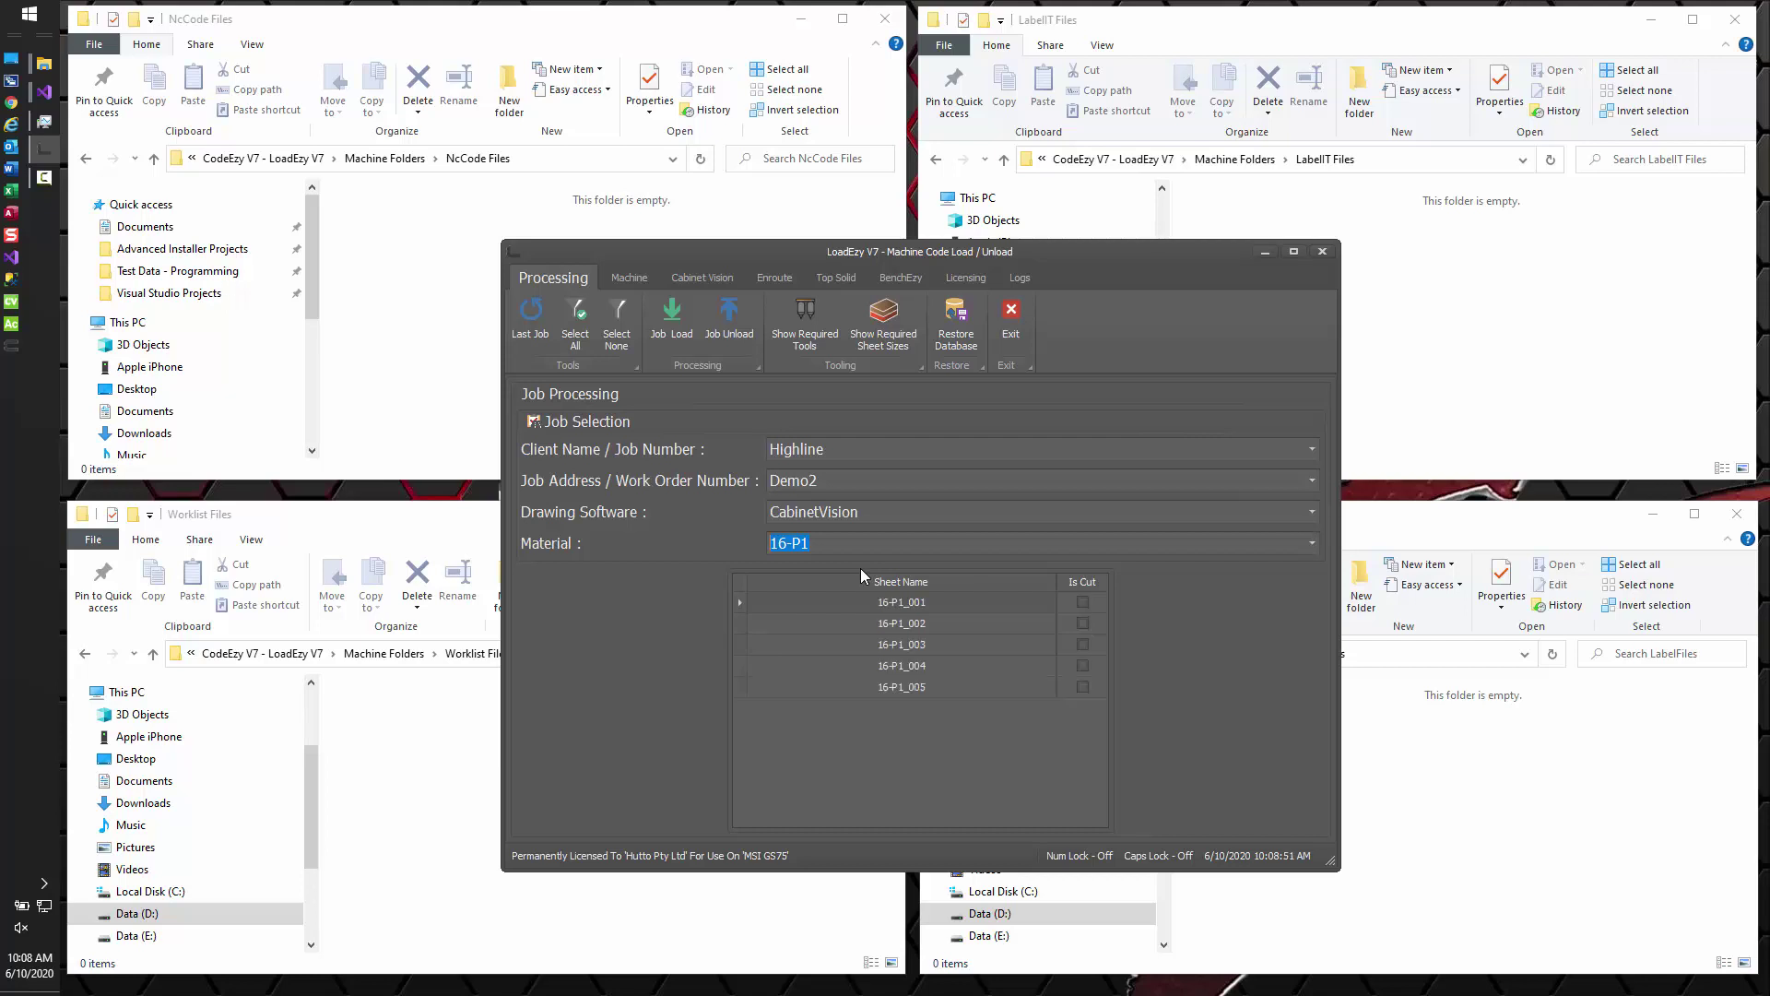
{"action": "left_click", "coordinate": [671, 319]}
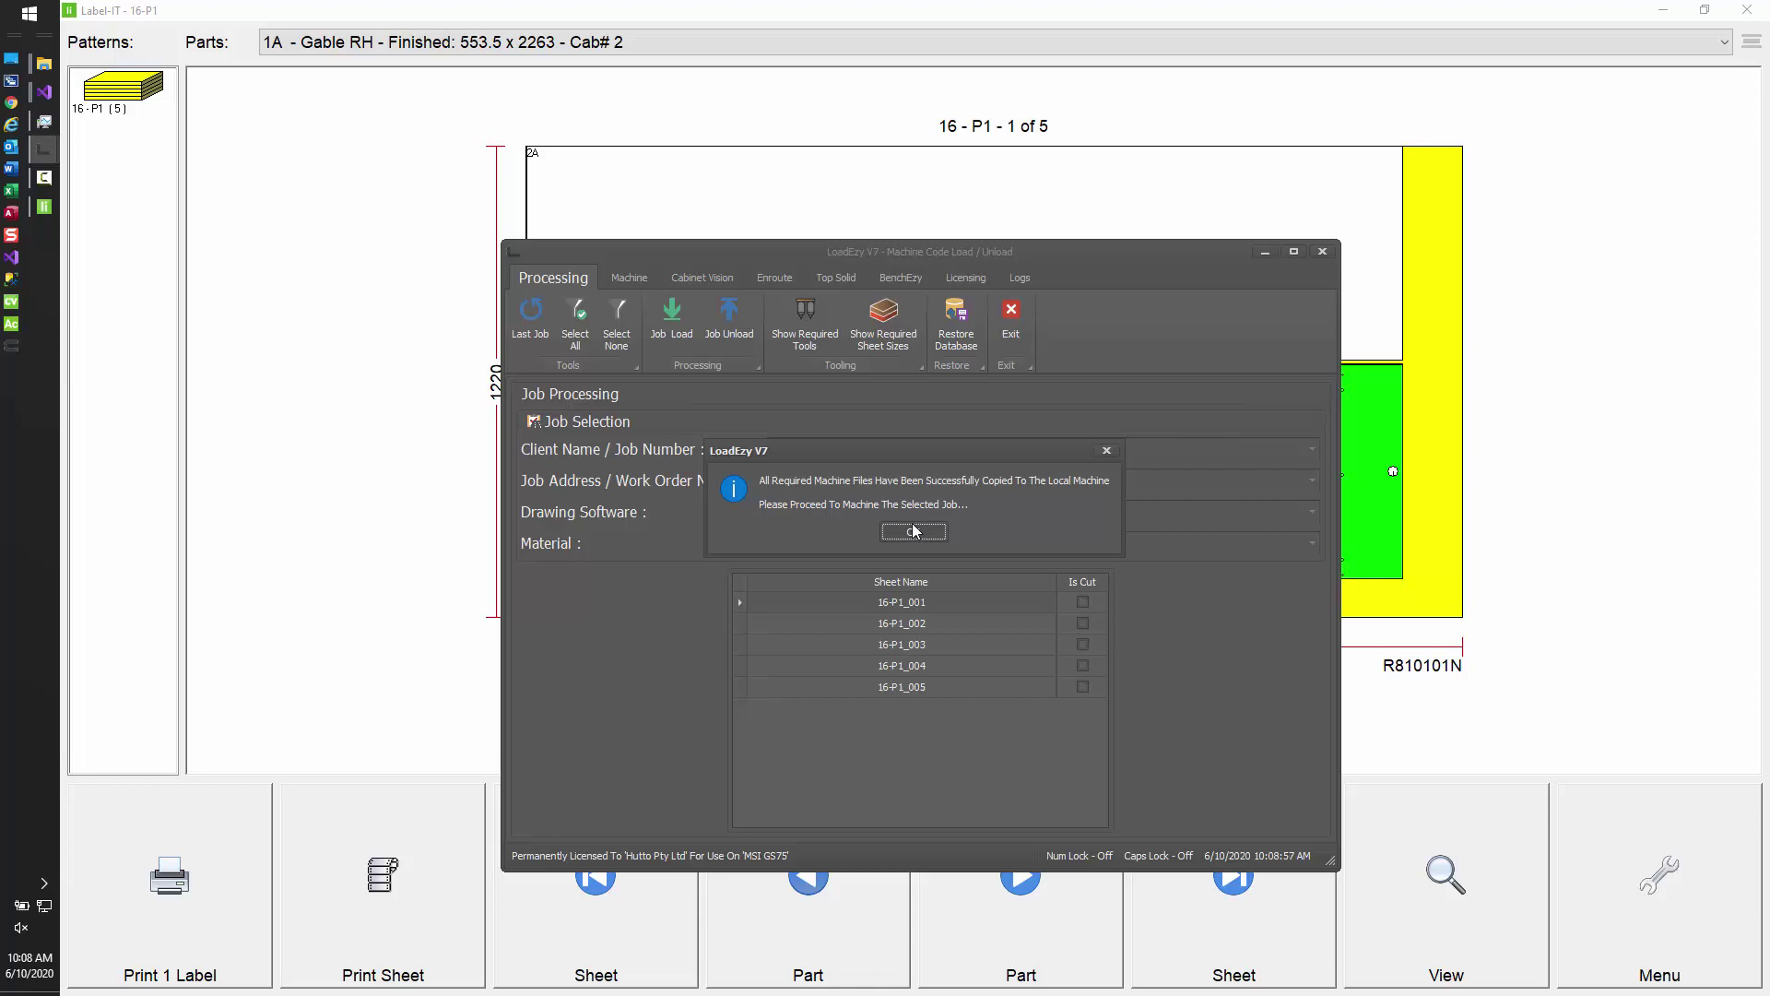
{"action": "left_click", "coordinate": [914, 531]}
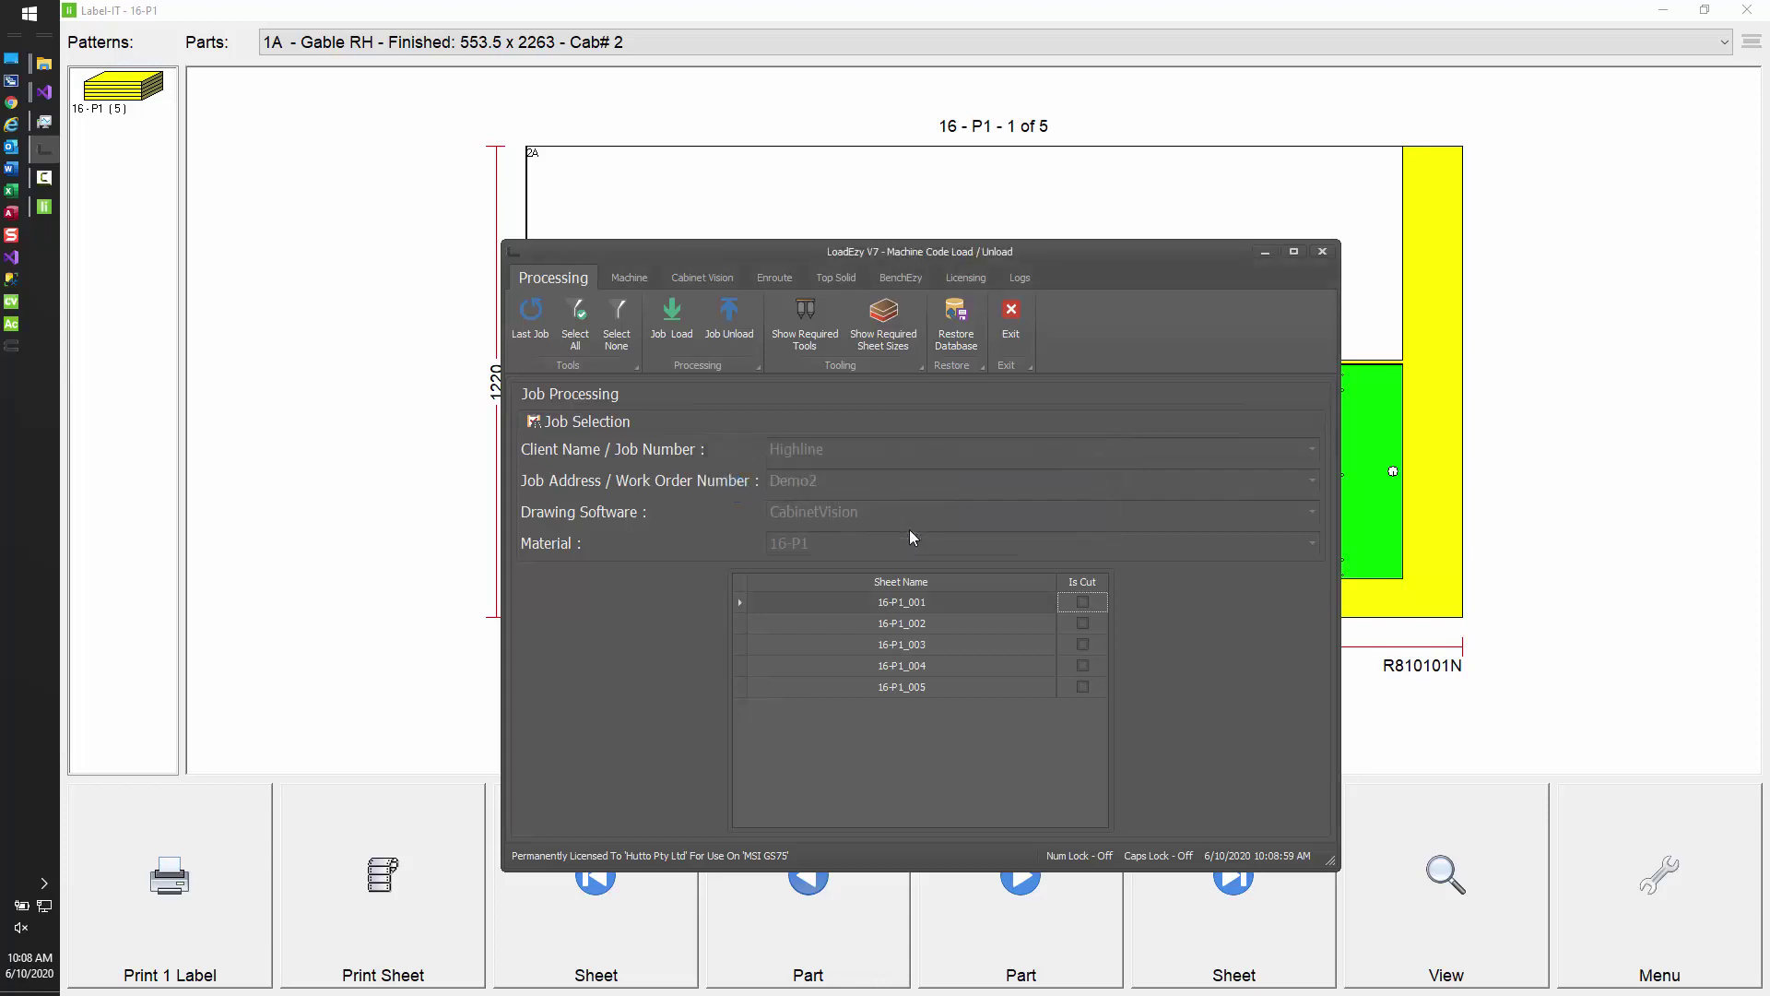
Mark all 16-P1 sheets as cut at once and unload the job, accepting the request to close programs using machine files.
{"action": "left_click", "coordinate": [581, 325]}
{"action": "left_click", "coordinate": [742, 324]}
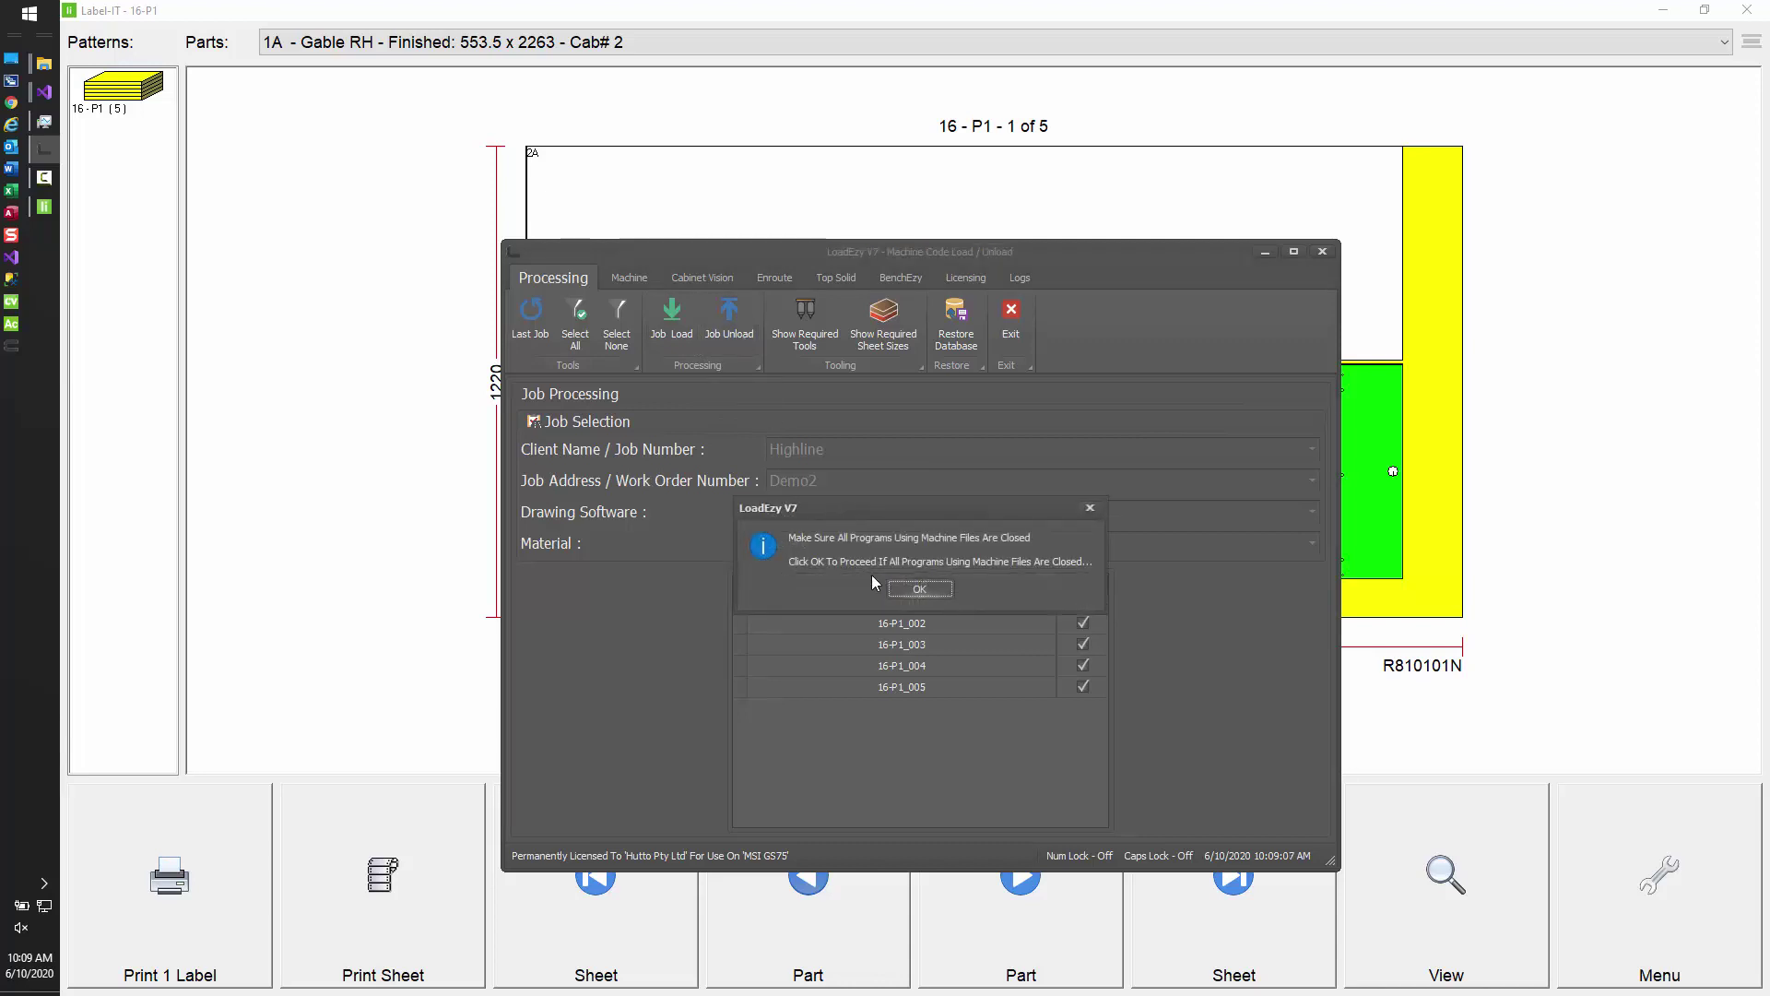
{"action": "left_click", "coordinate": [909, 585]}
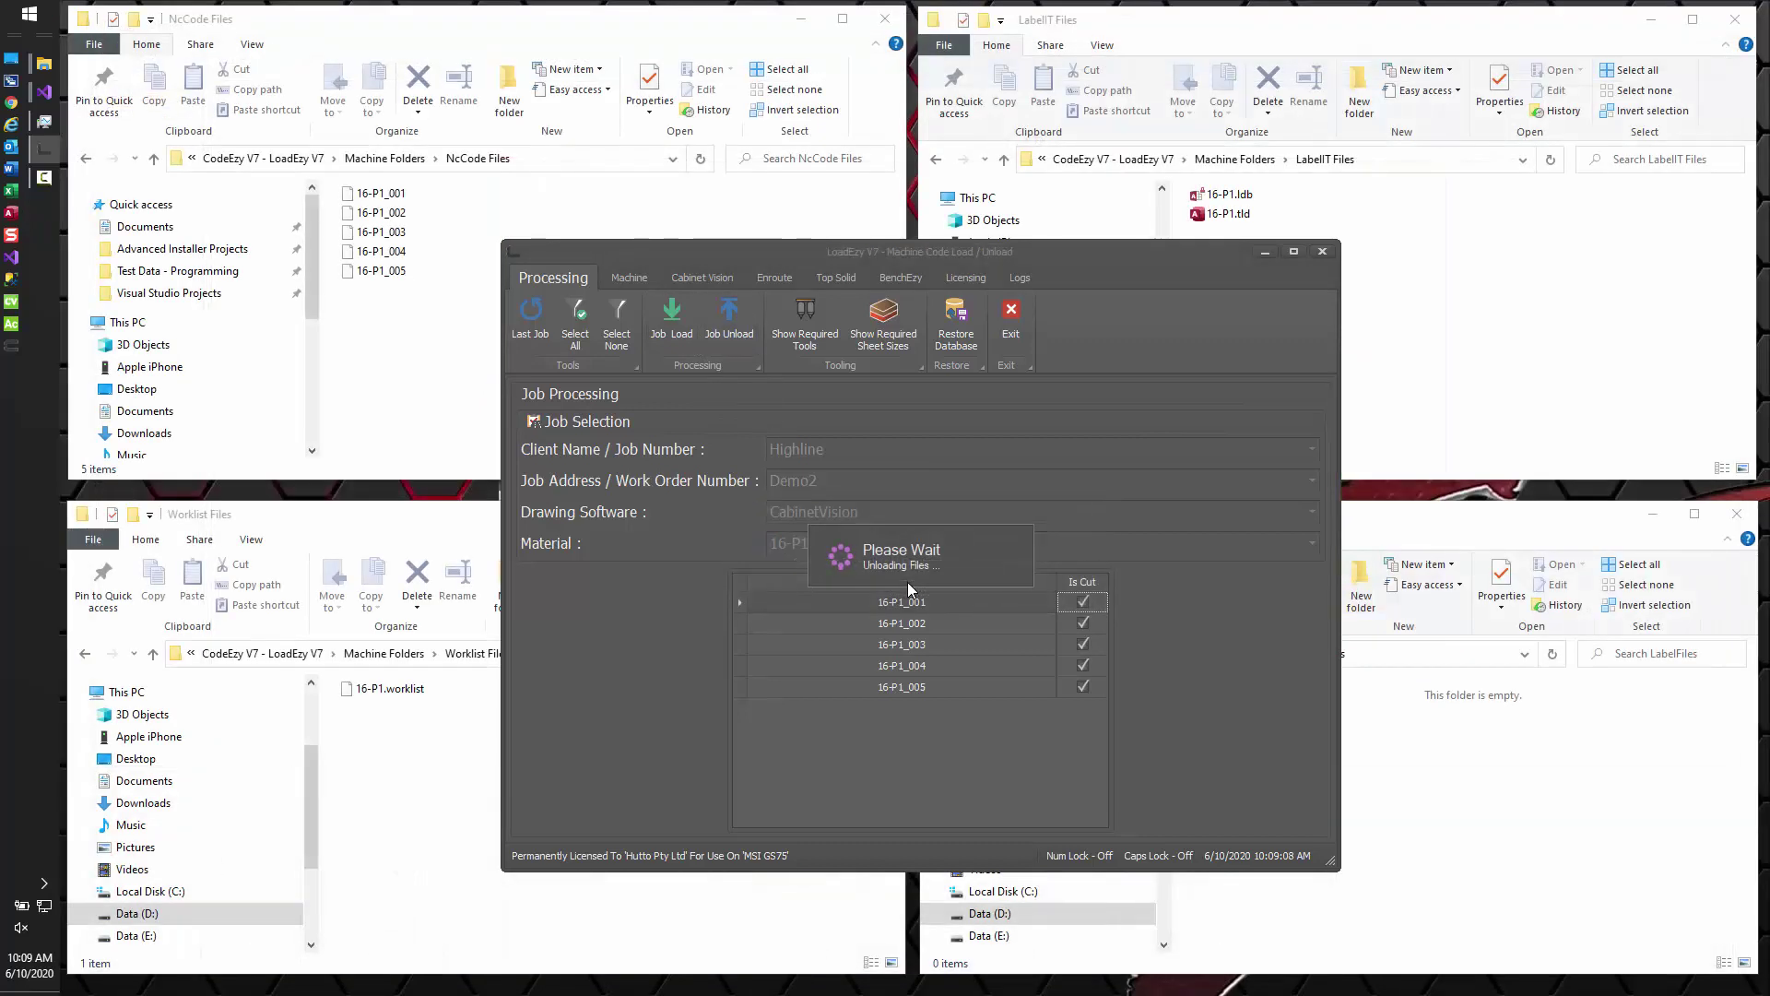